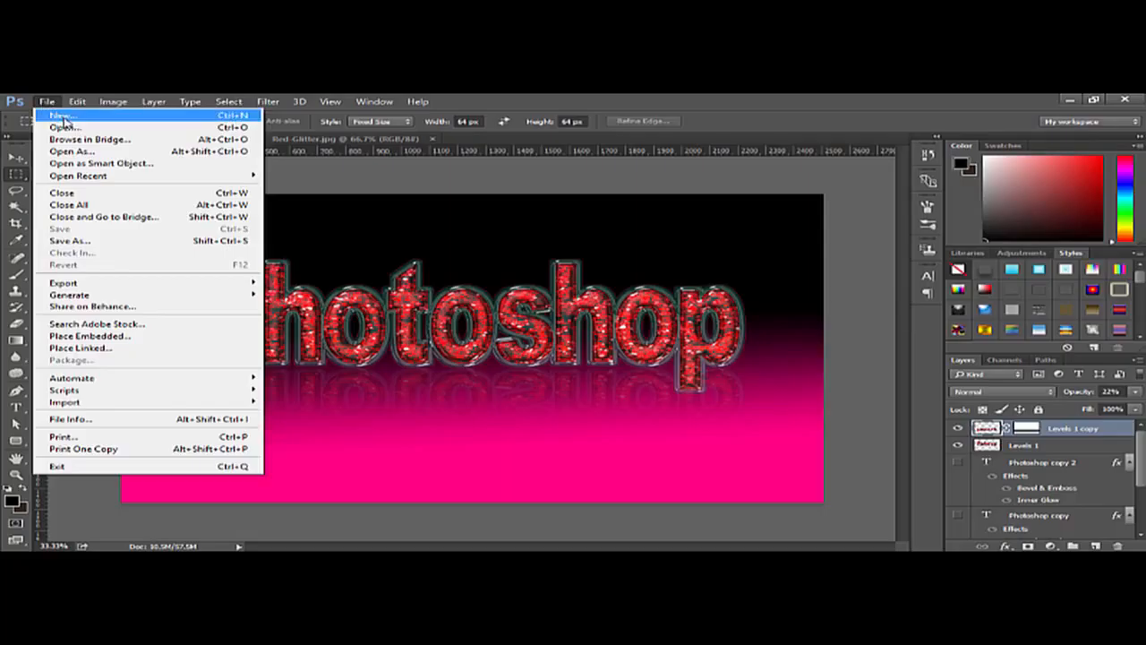
Step: Create a new blank document 2500 pixels wide and 1470 pixels high
left_click(61, 114)
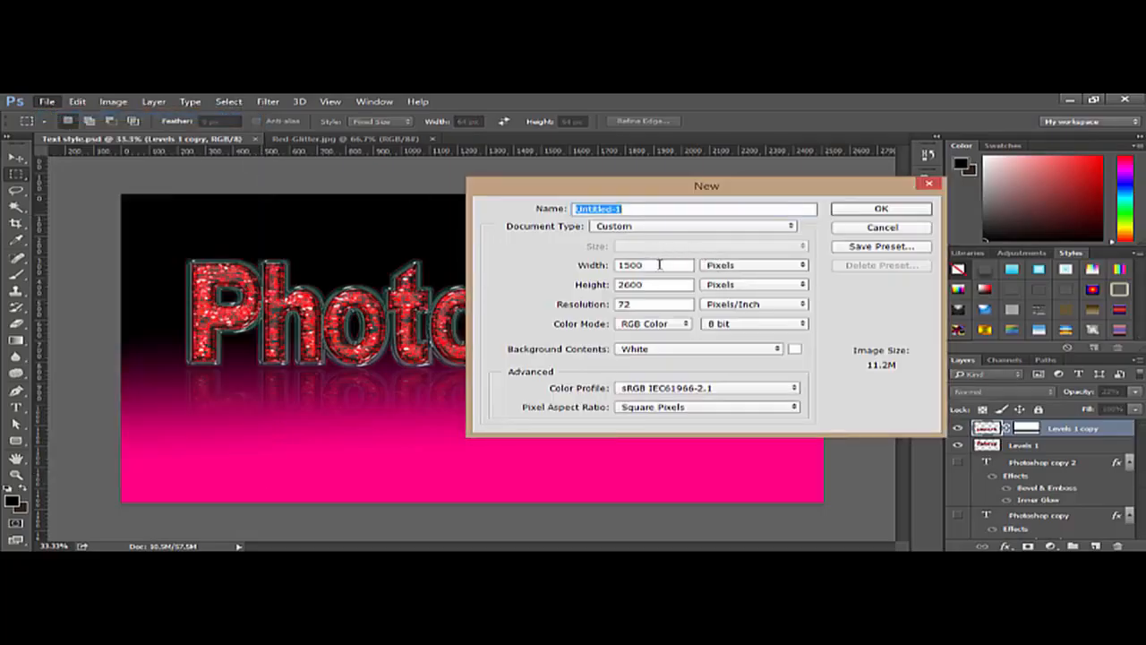
left_click_drag(660, 263, 527, 258)
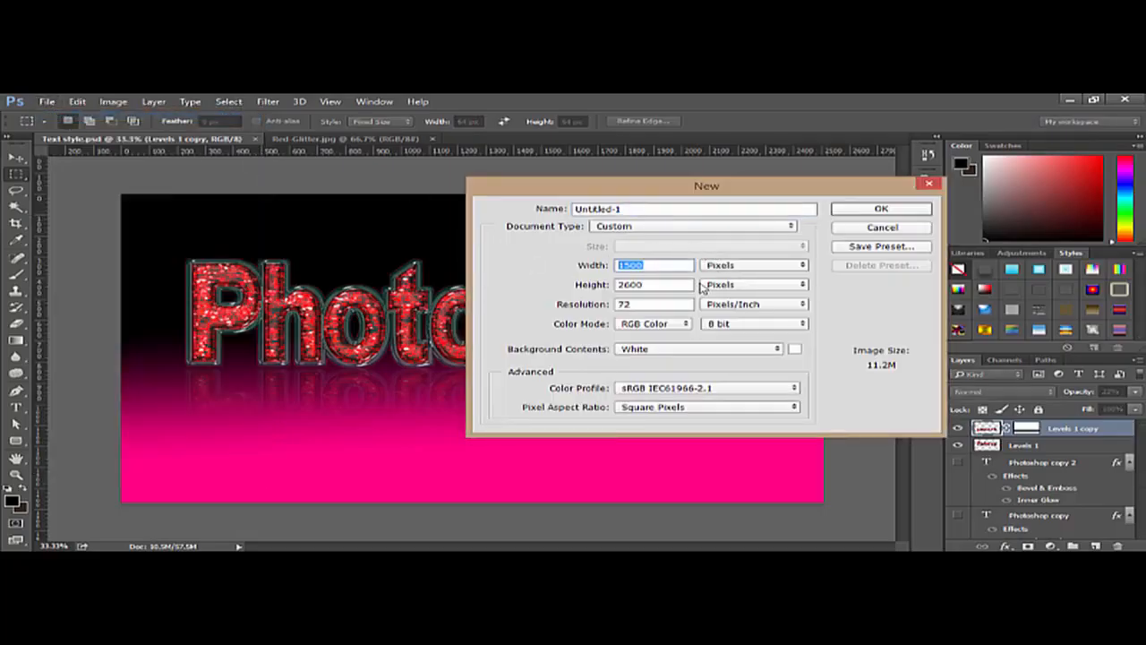
type("2500")
key("Tab")
type("14")
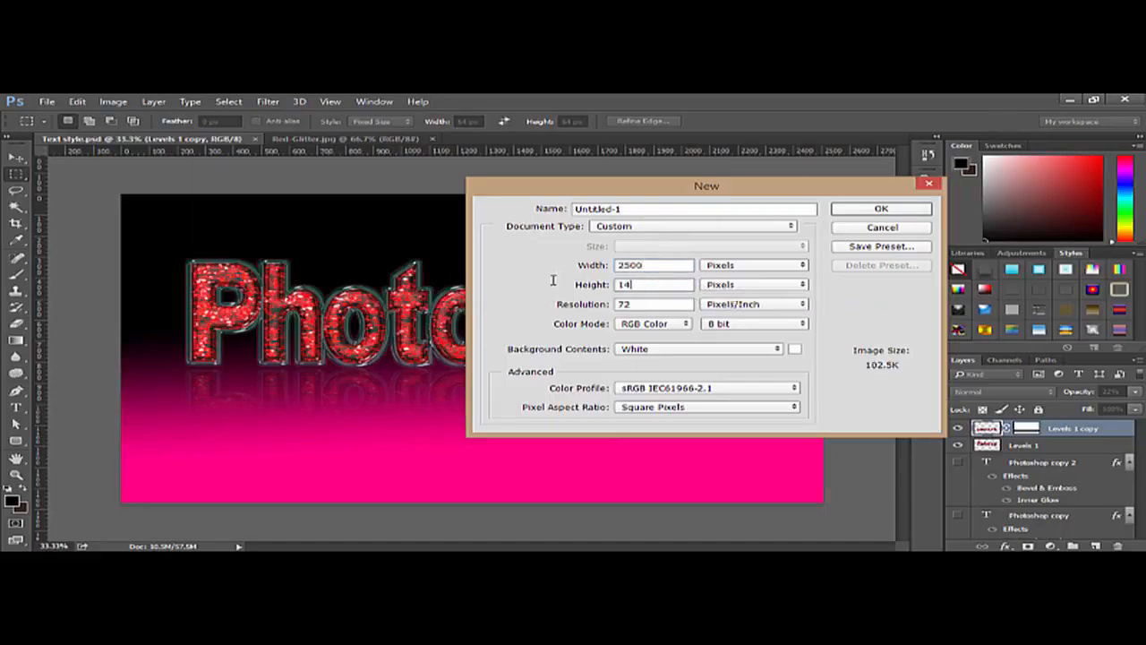
type("70")
left_click(881, 209)
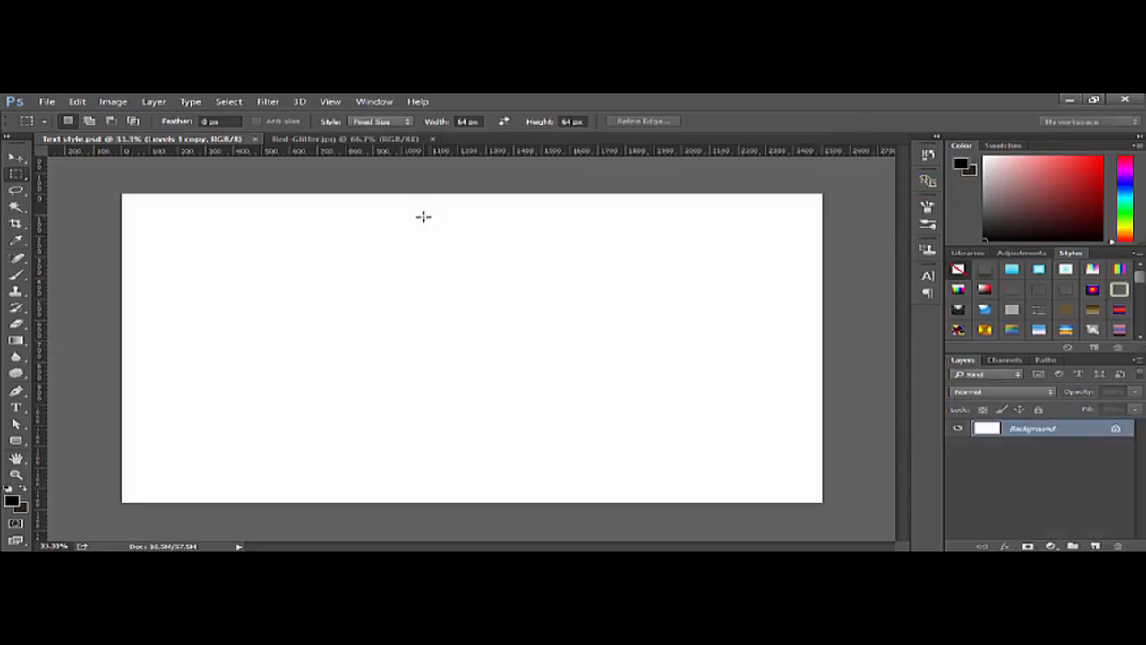
Step: Convert the background layer of Red-Glitter.jpg to a smart object
left_click(347, 140)
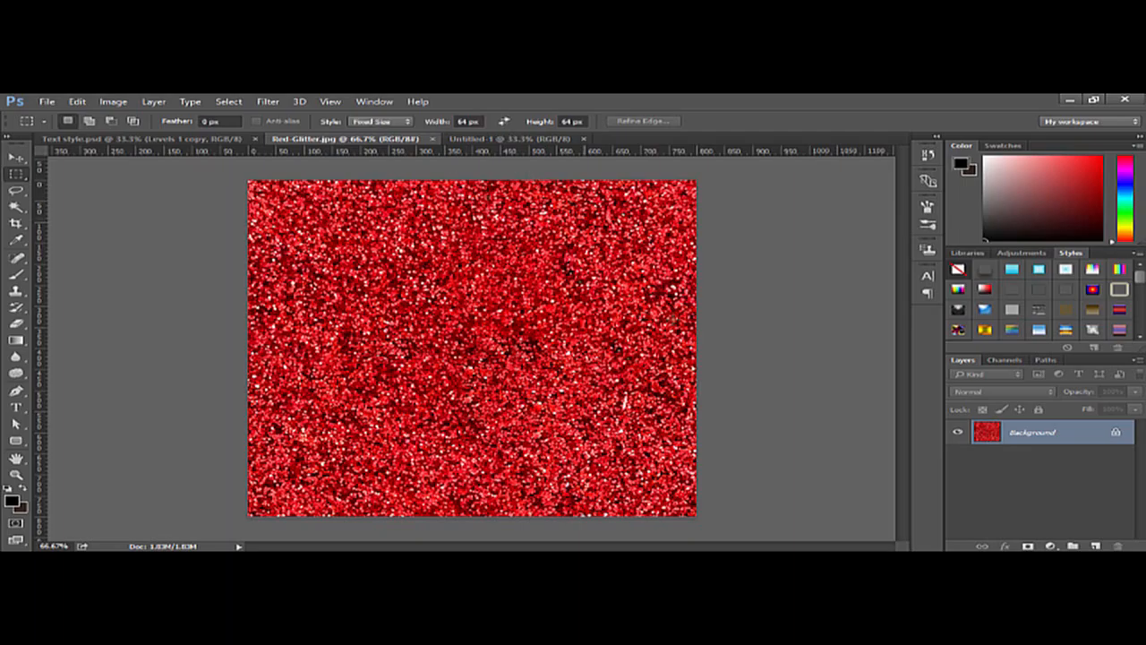
right_click(1058, 434)
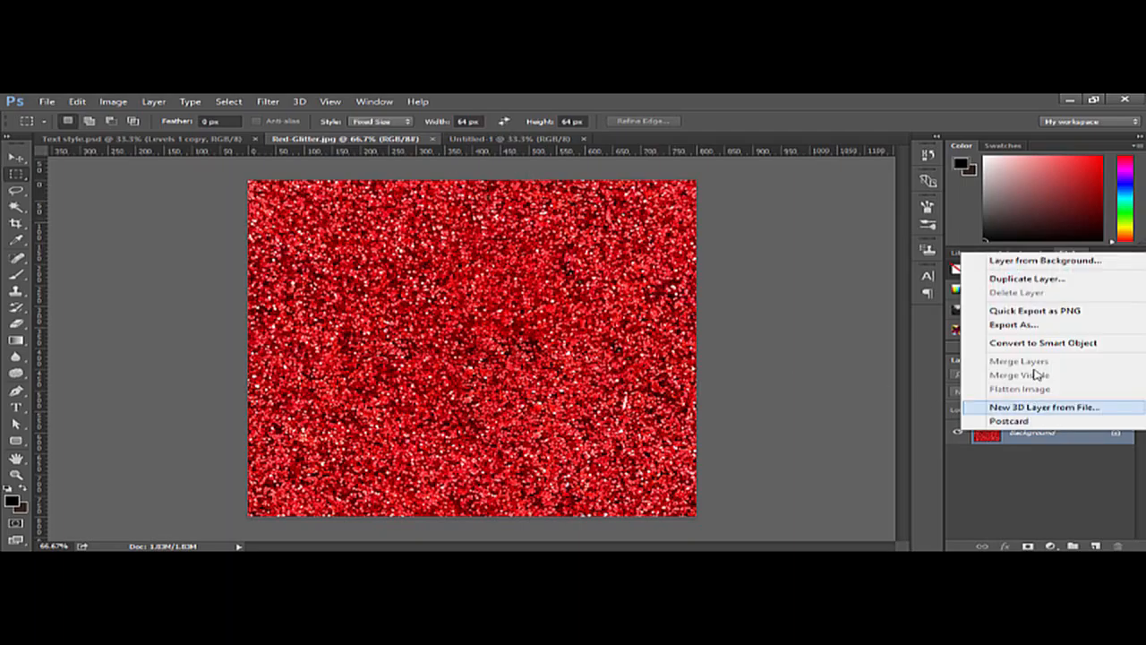
left_click(1045, 346)
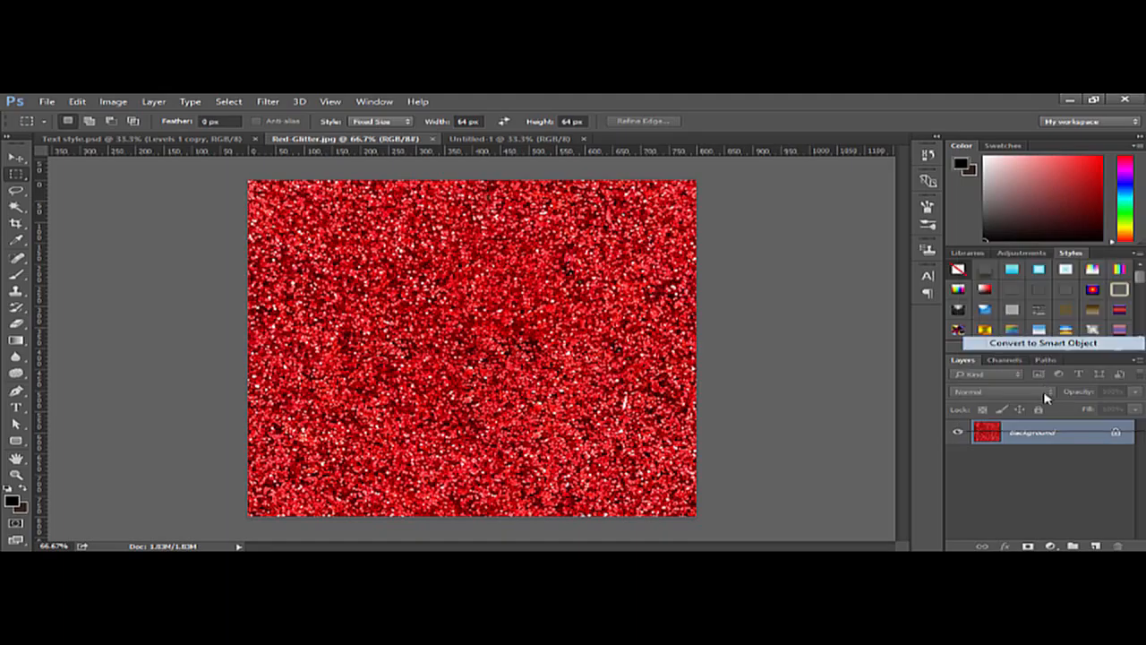
Step: Duplicate the glitter layer from Red-Glitter.jpg into the Untitled-1 document
right_click(1037, 435)
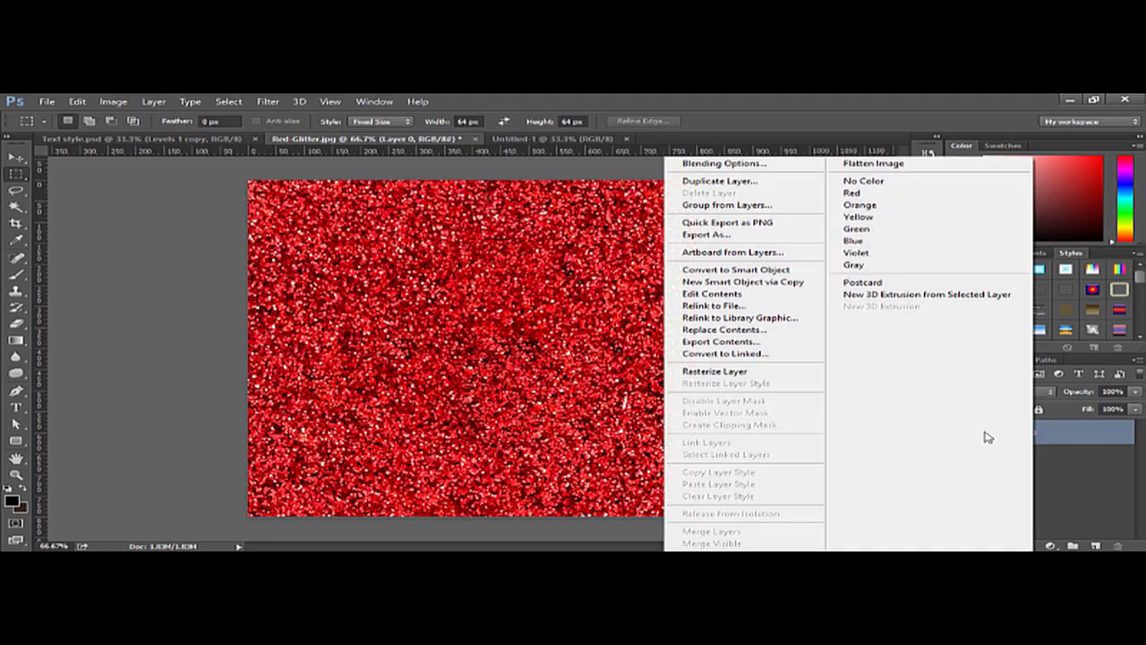
left_click(742, 182)
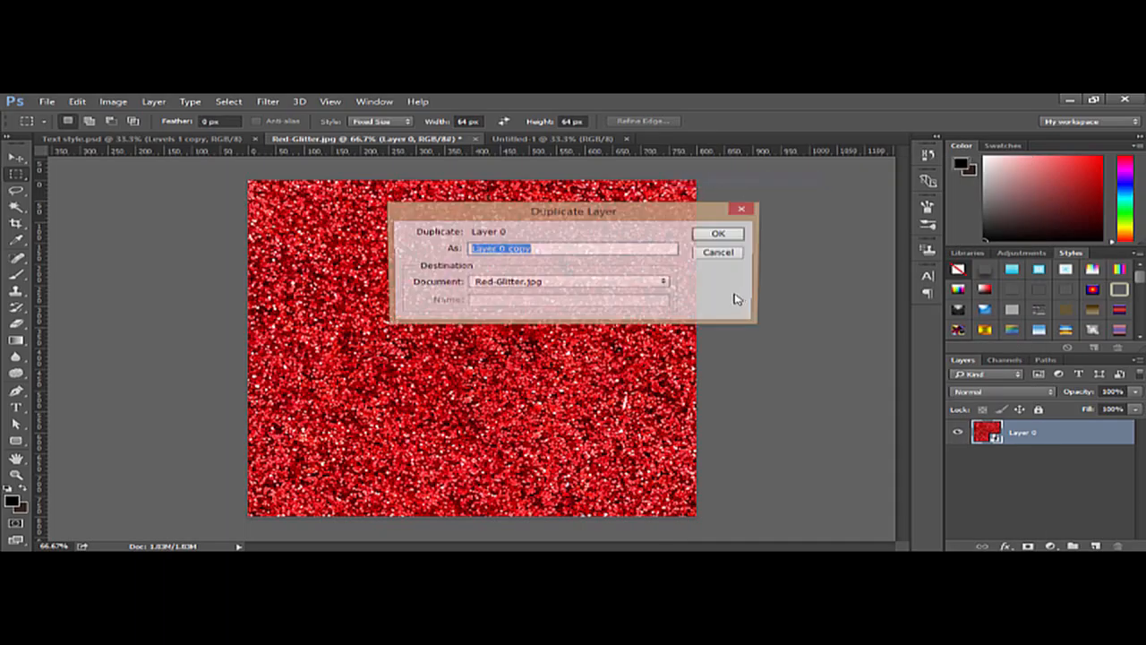
left_click(667, 285)
left_click(556, 312)
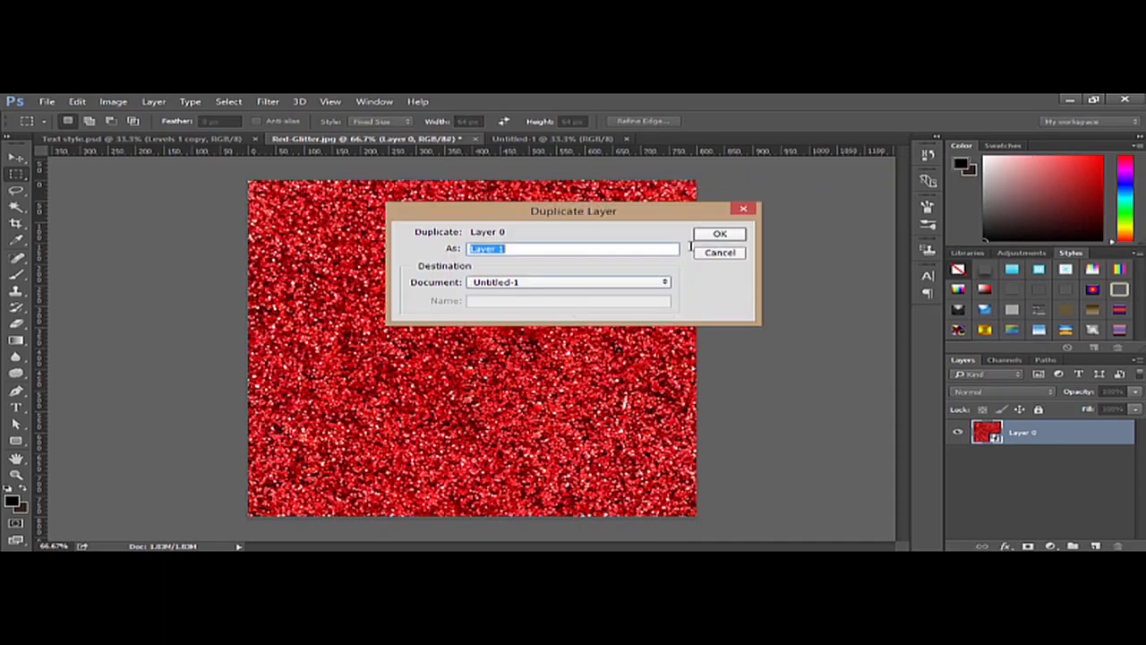
key("Return")
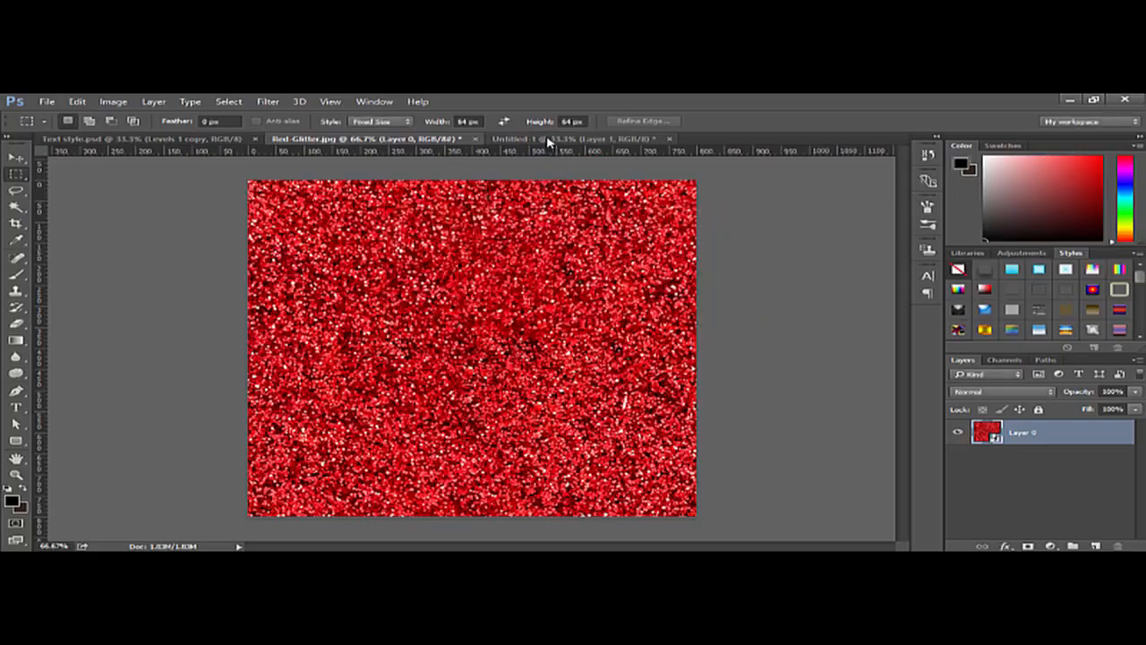
Step: In Untitled-1, stretch the glitter layer with Free Transform until it fills the whole canvas
left_click(548, 140)
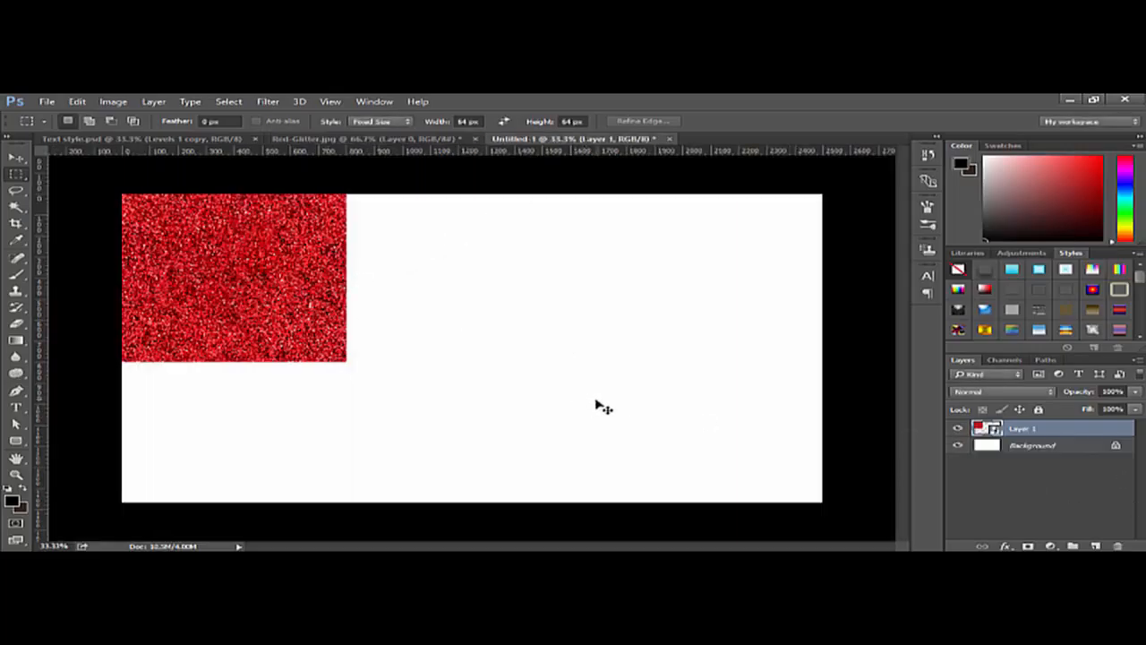
key("ctrl+t")
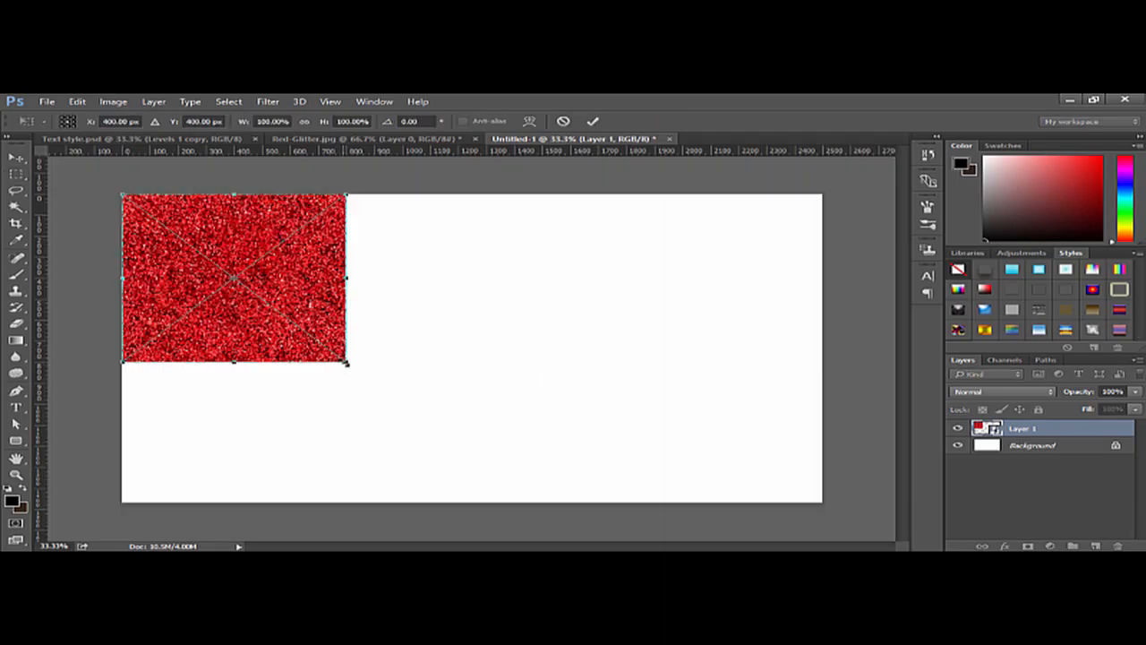
left_click_drag(559, 421, 824, 502)
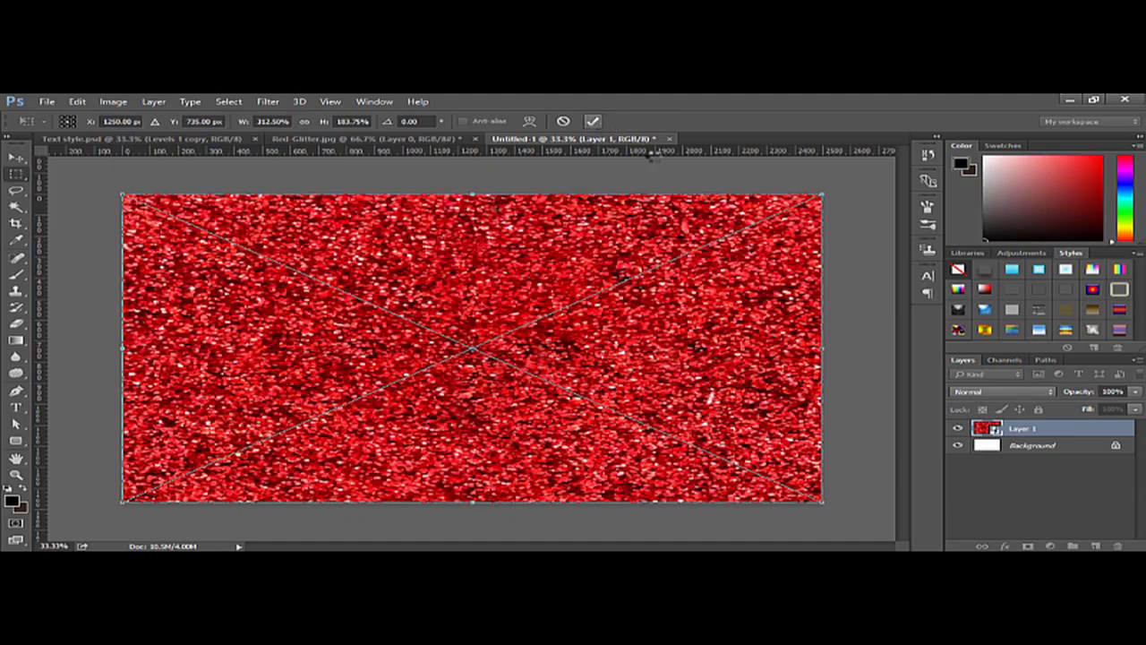
left_click(592, 121)
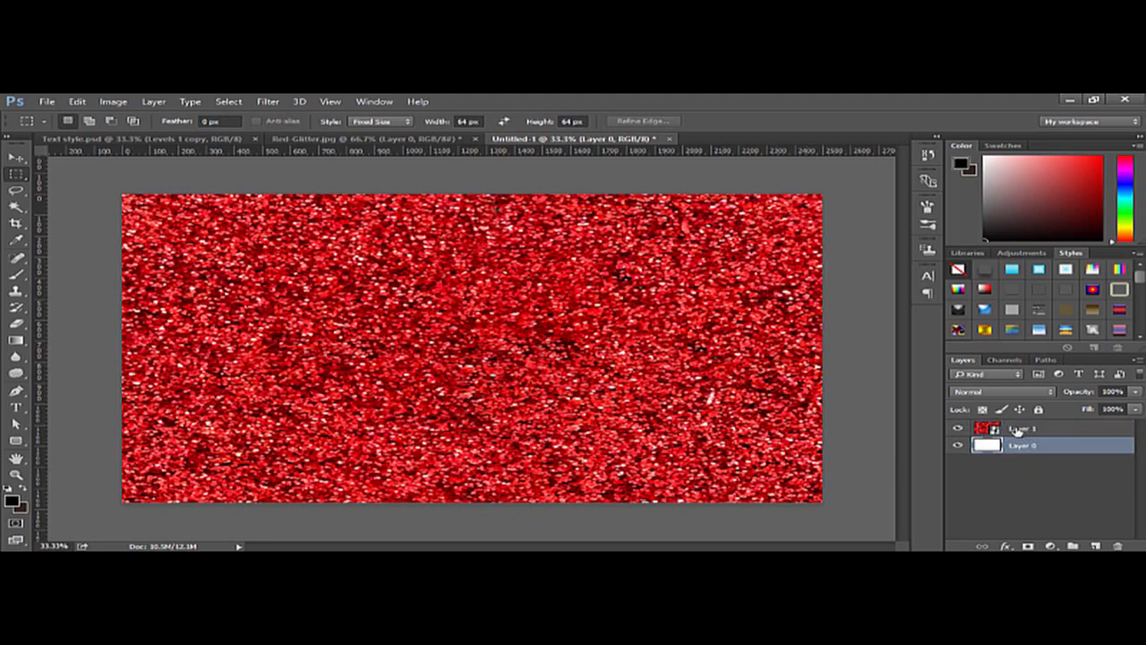
Step: Rasterize the glitter layer, Layer 1
left_click(1018, 431)
right_click(1017, 432)
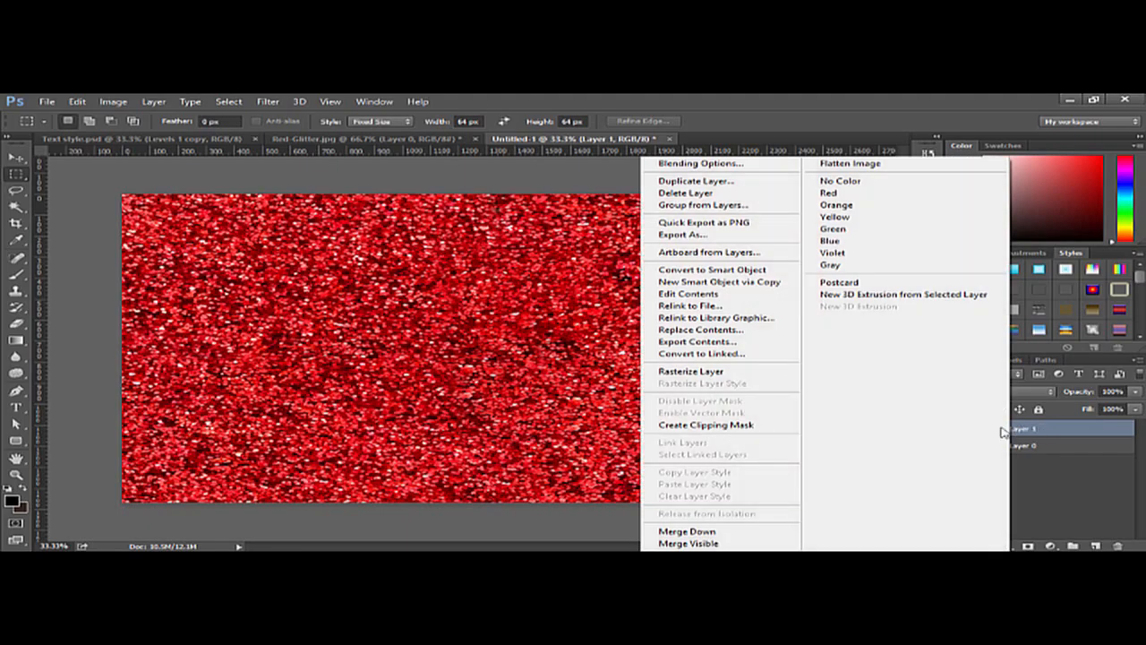
left_click(705, 377)
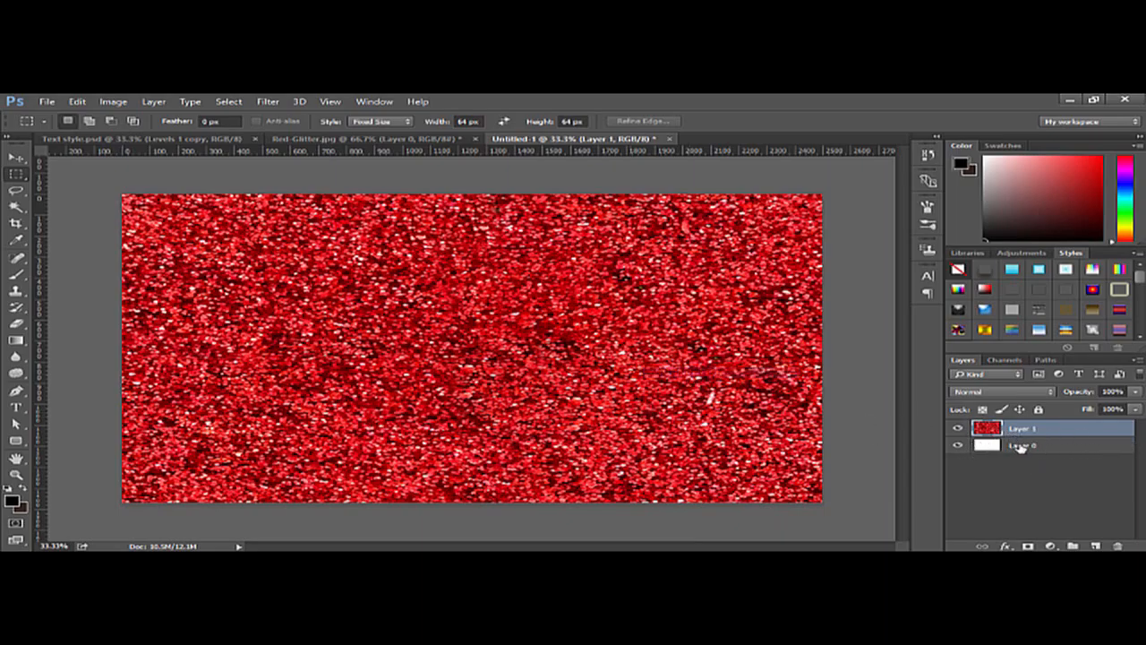
Step: With Layer 0 as the target, choose the Pink 3 - 3D preset for the Gradient tool and open it for editing
left_click(1022, 448)
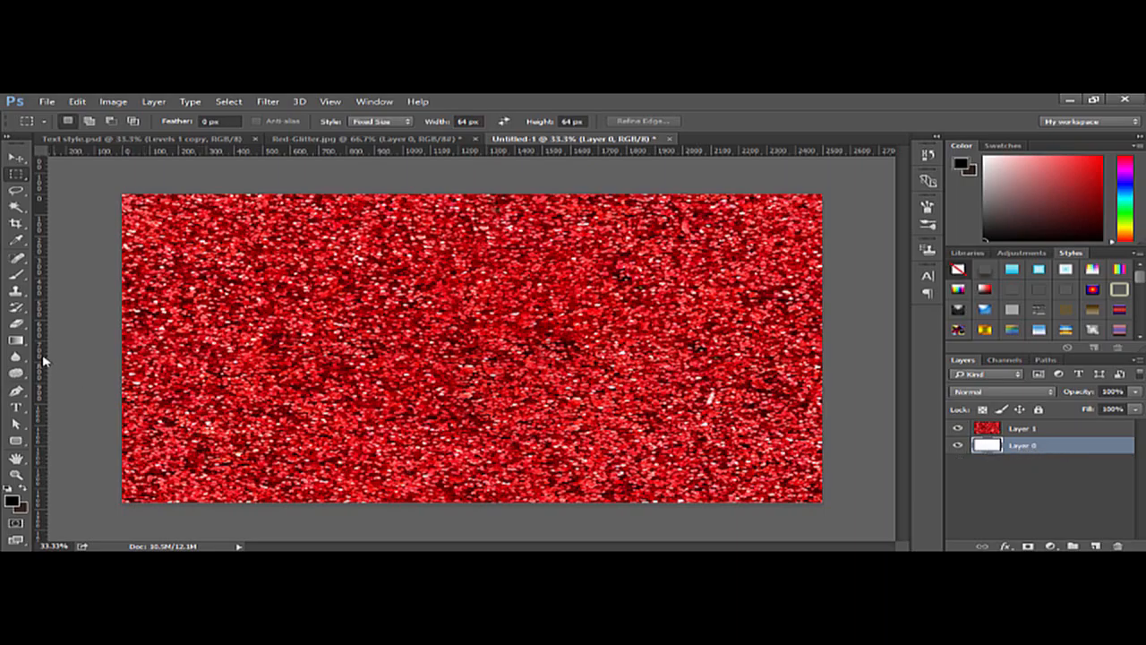
left_click(15, 341)
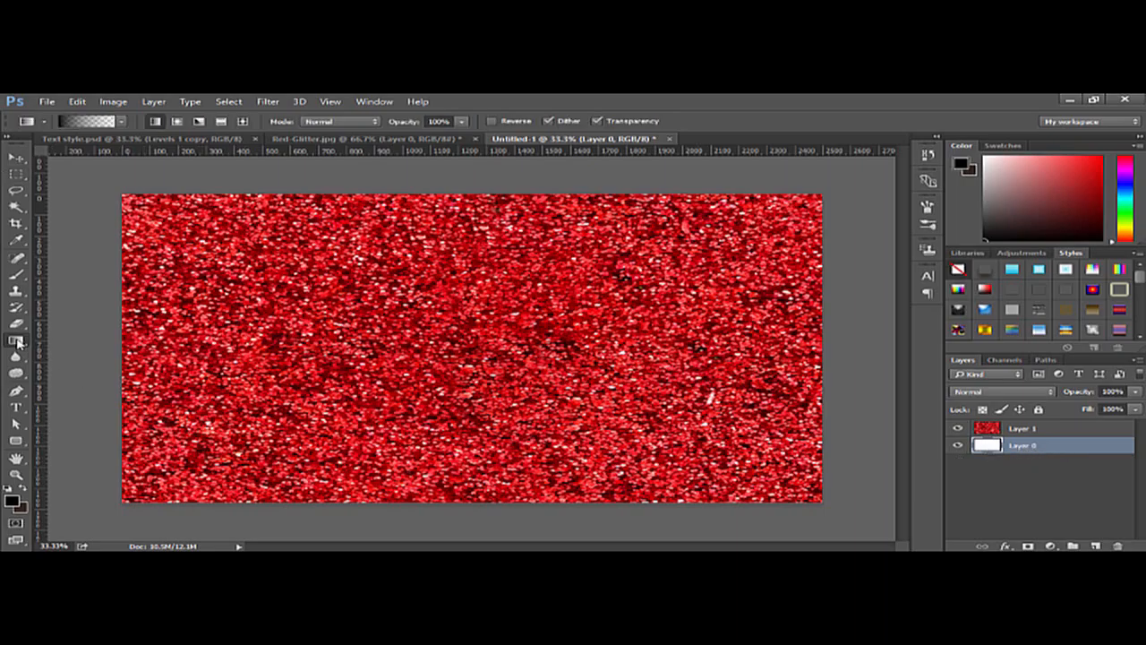
left_click(122, 121)
left_click_drag(192, 159, 193, 176)
left_click(167, 183)
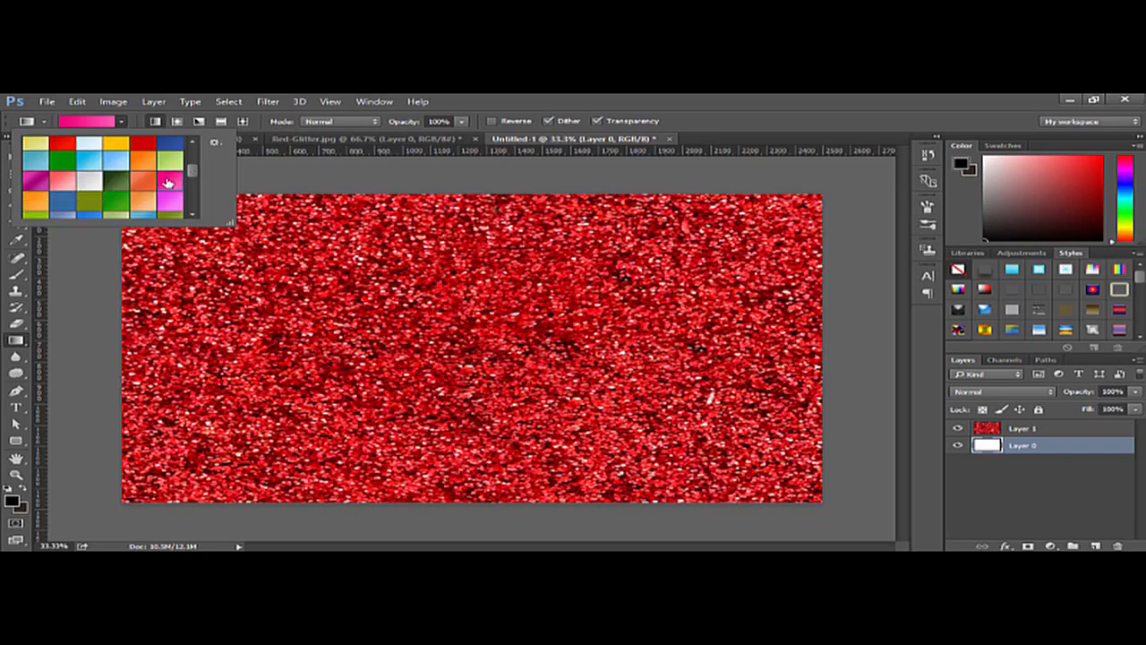
left_click(83, 123)
left_click(83, 124)
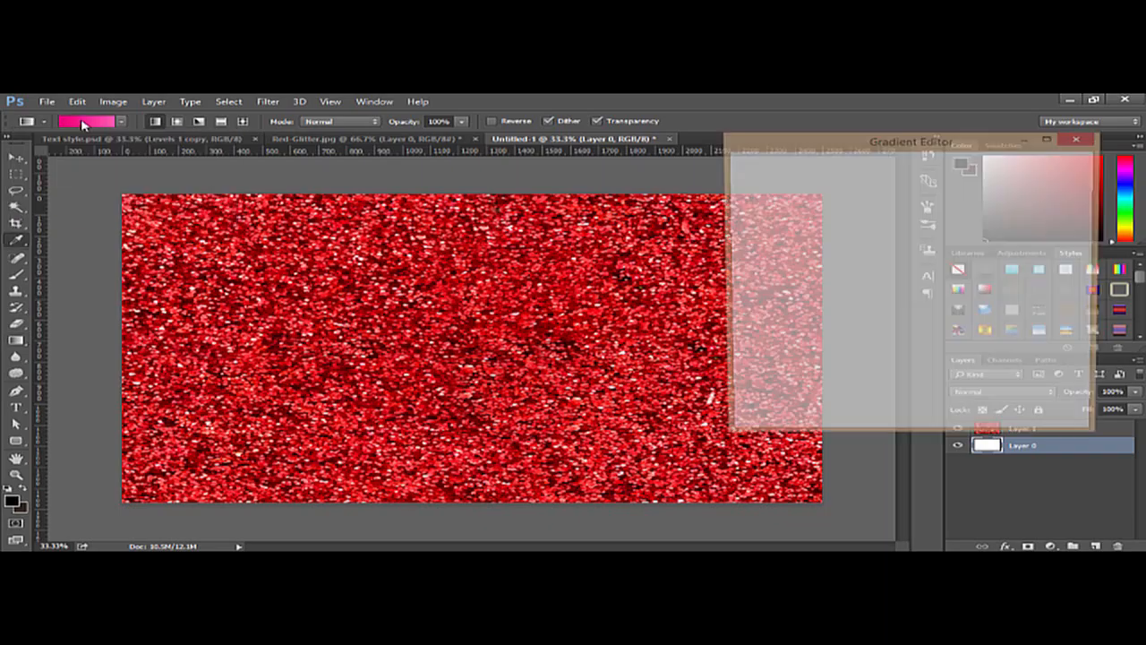
left_click_drag(952, 145, 799, 132)
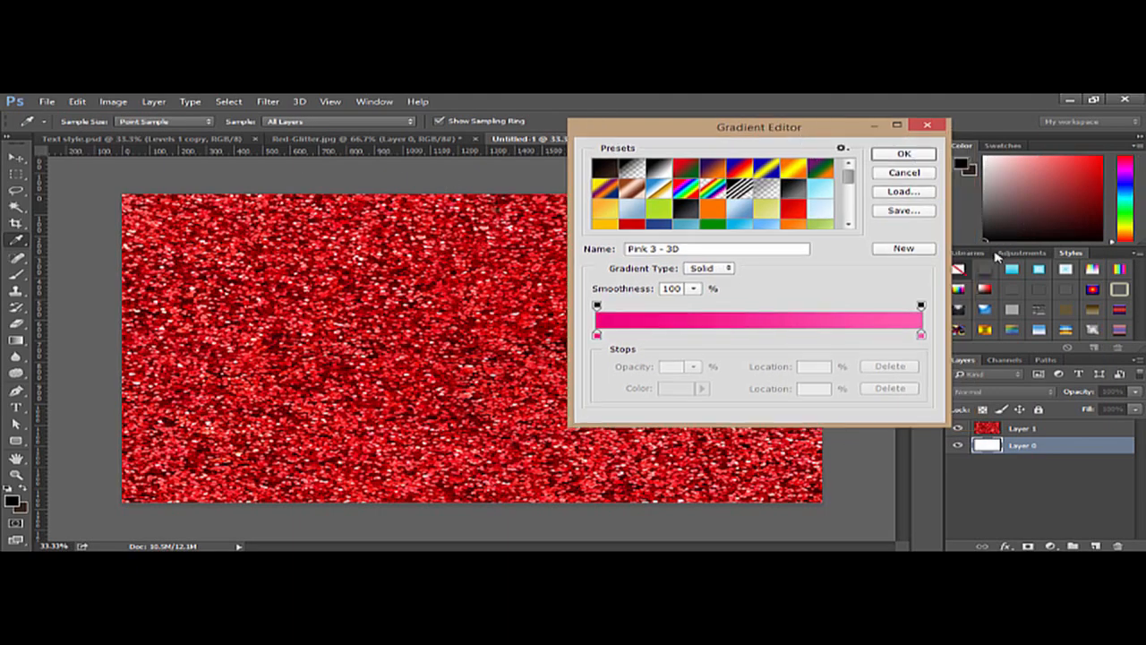
Step: Set the gradient's end colour stop to near-black, hex 040404
double_click(922, 334)
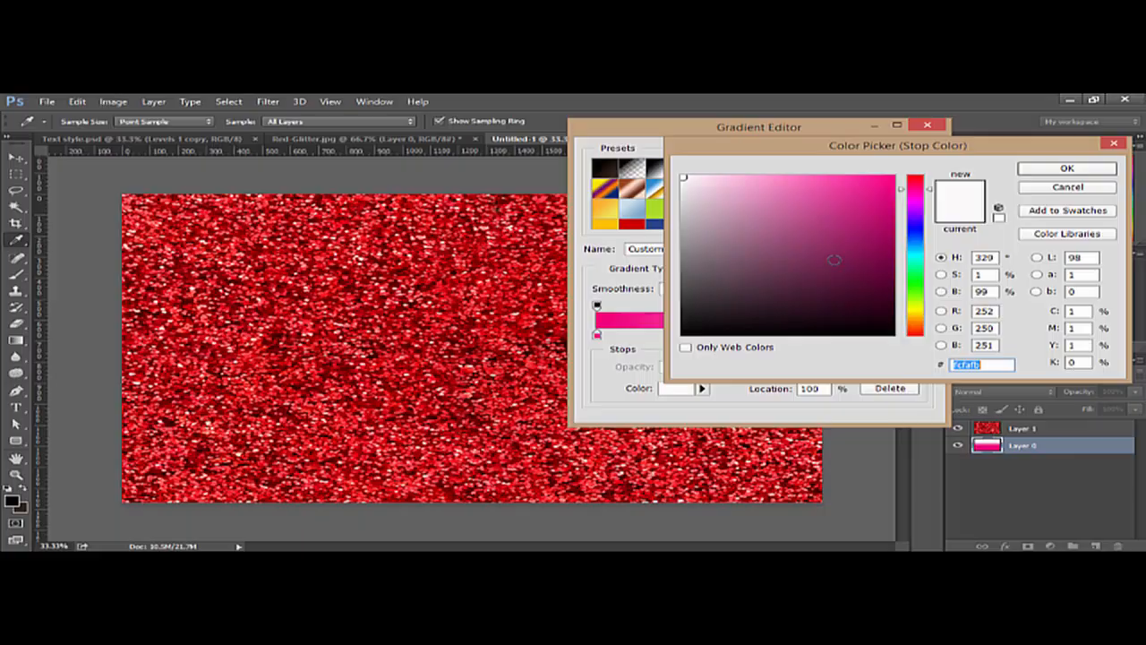
left_click(686, 332)
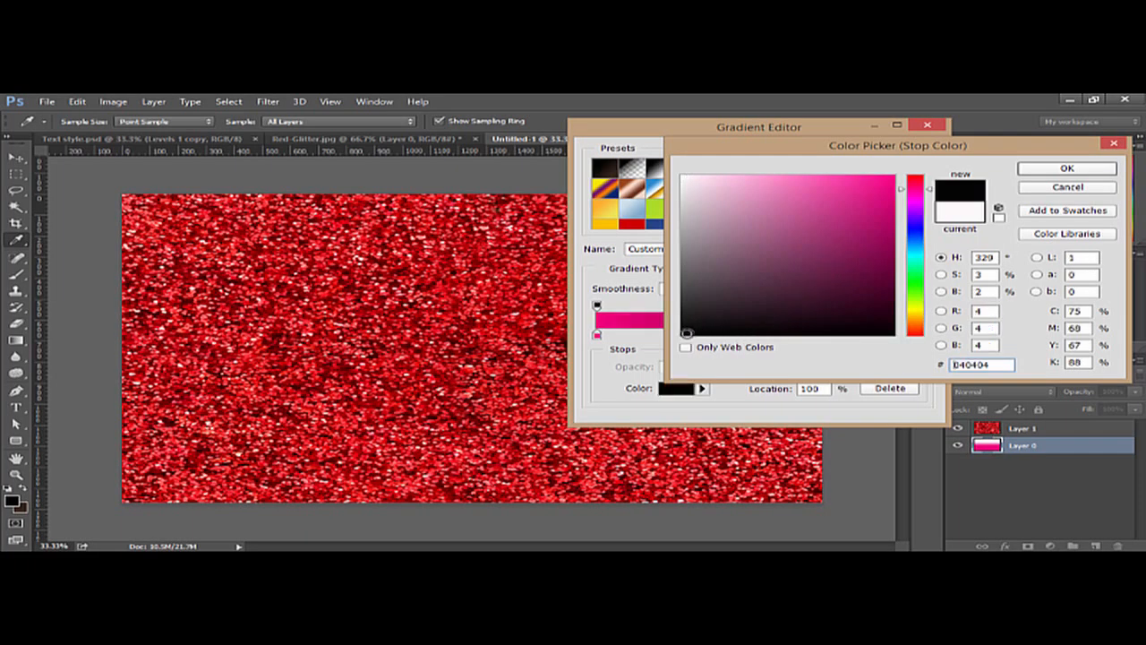
left_click(1049, 172)
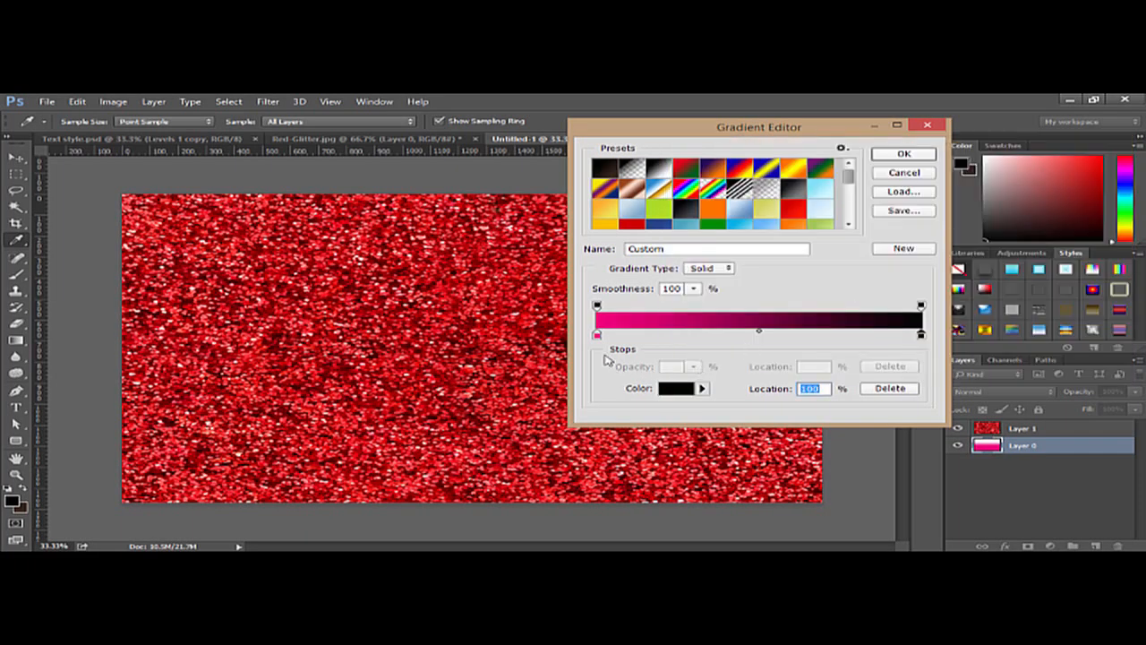
Step: Move the gradient's pink colour stop to 50% and undo the fill already applied to Layer 0
left_click_drag(597, 336, 760, 339)
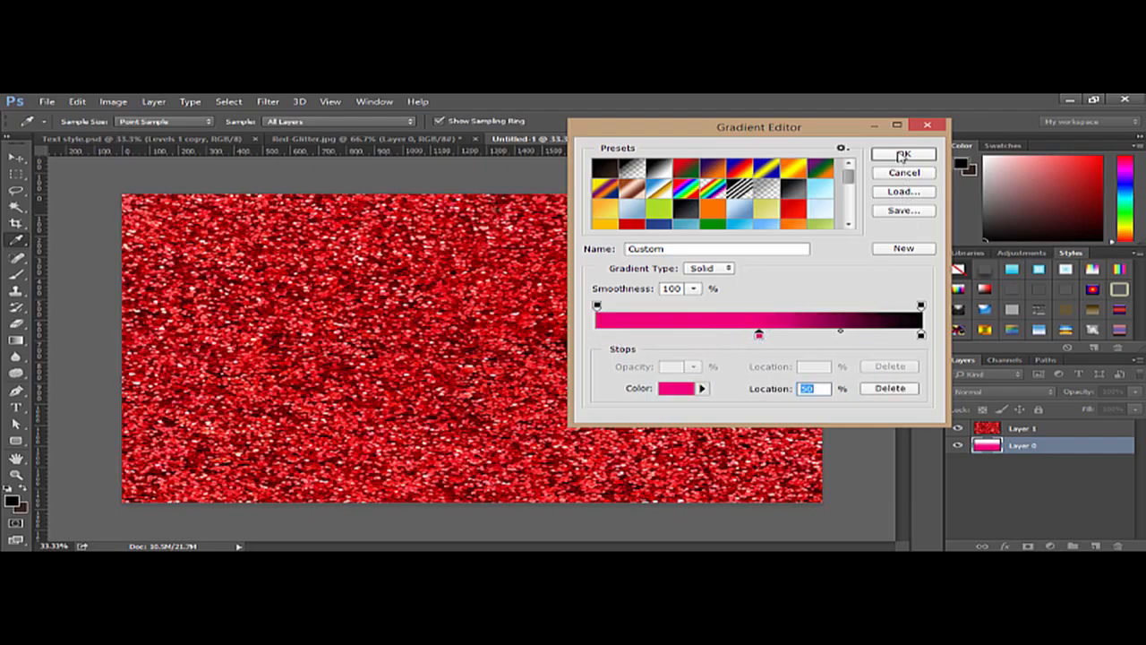
left_click(904, 153)
key("ctrl+z")
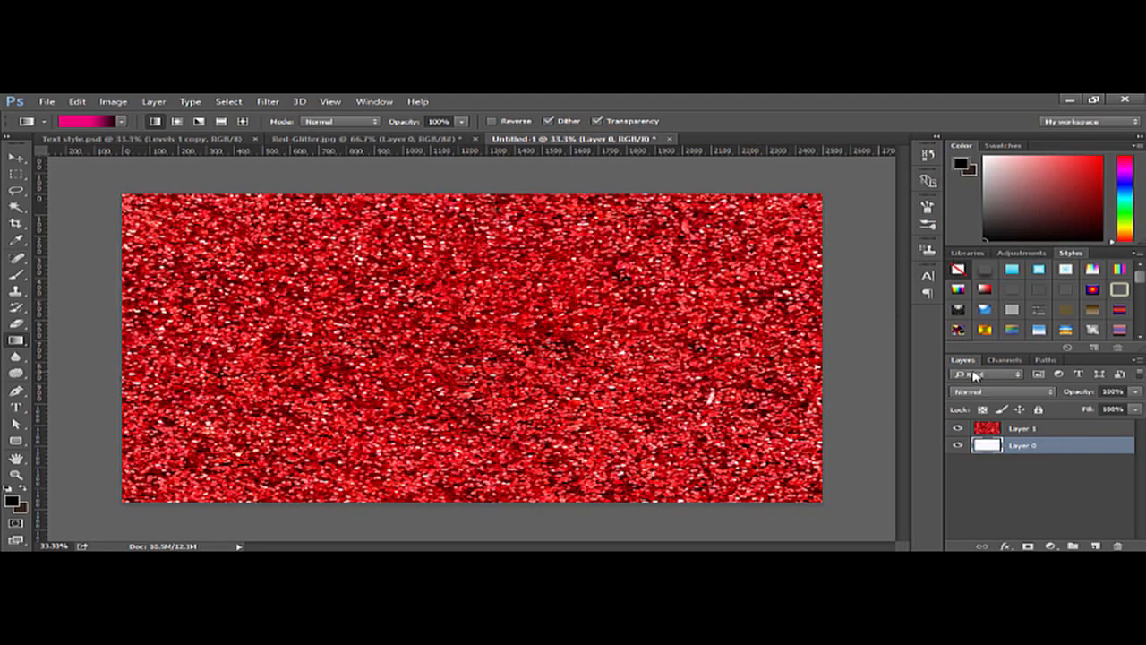
Step: With the glitter layer temporarily hidden, fill Layer 0 with a vertical gradient from pink below to black above, blending around mid-canvas
left_click(958, 429)
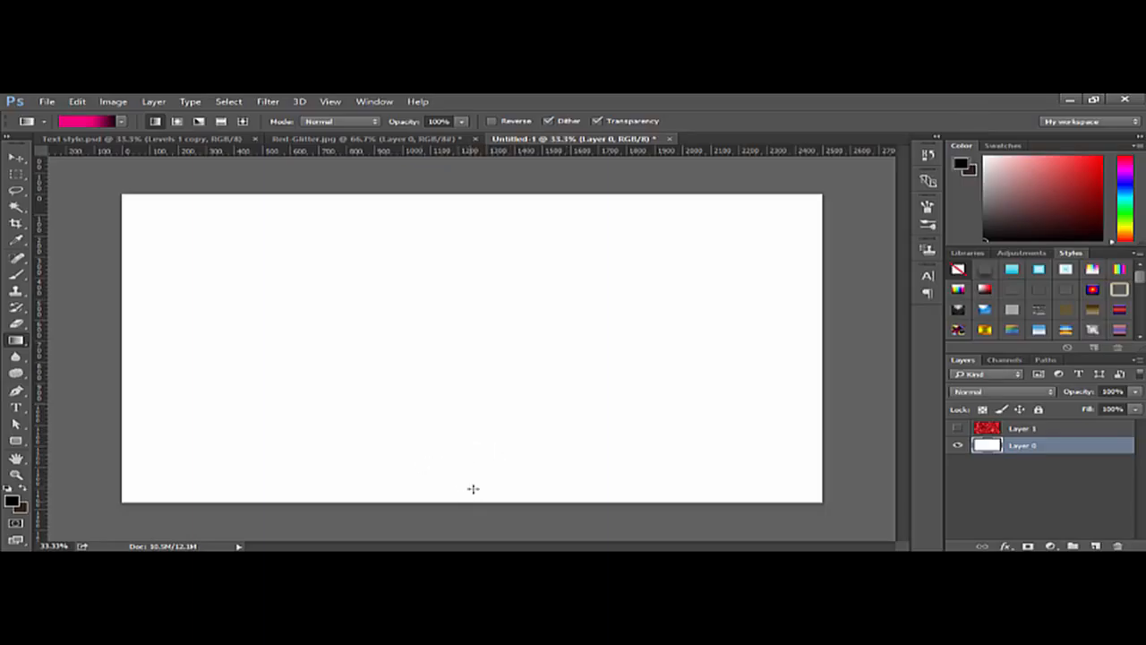
left_click_drag(471, 499, 469, 209)
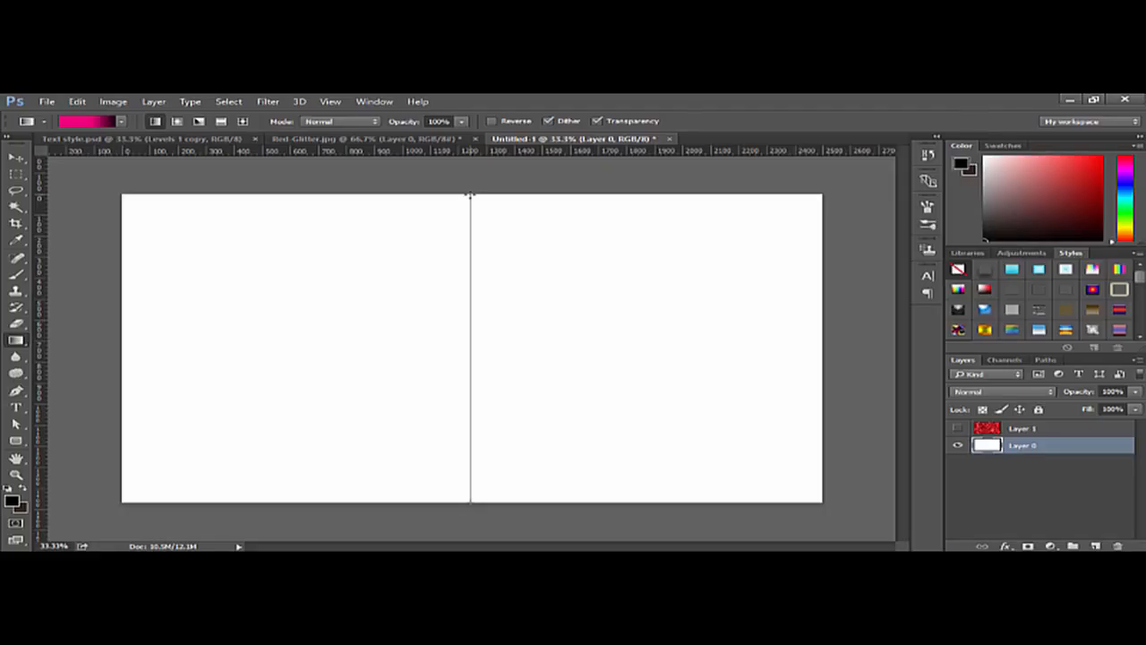
left_click_drag(469, 194, 470, 192)
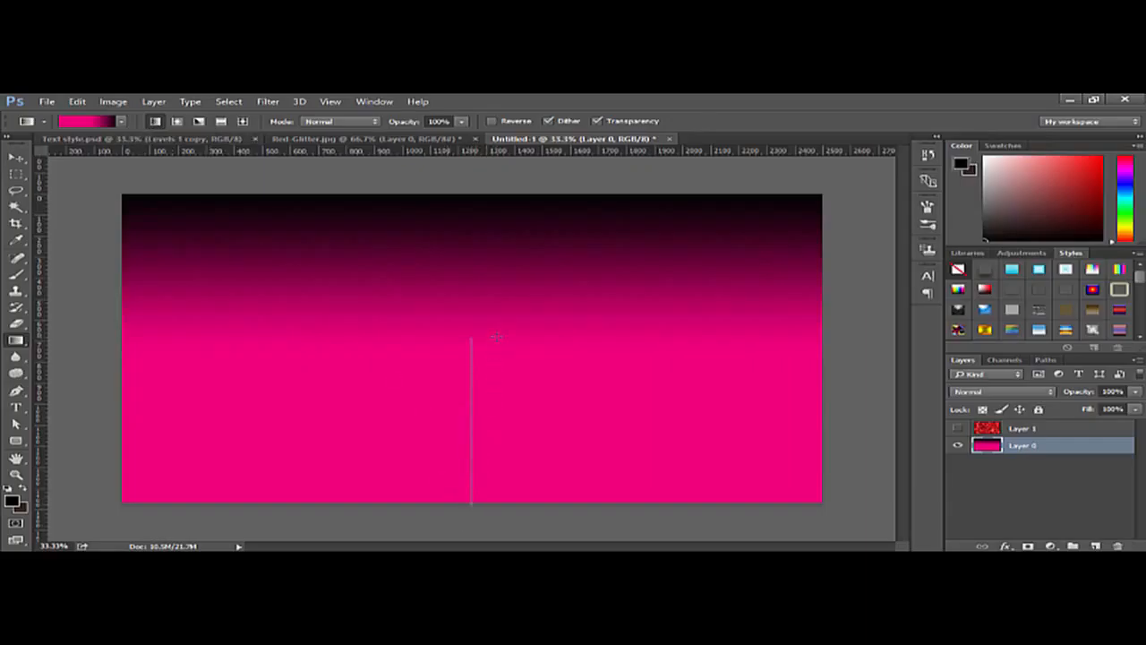
left_click_drag(497, 407, 493, 300)
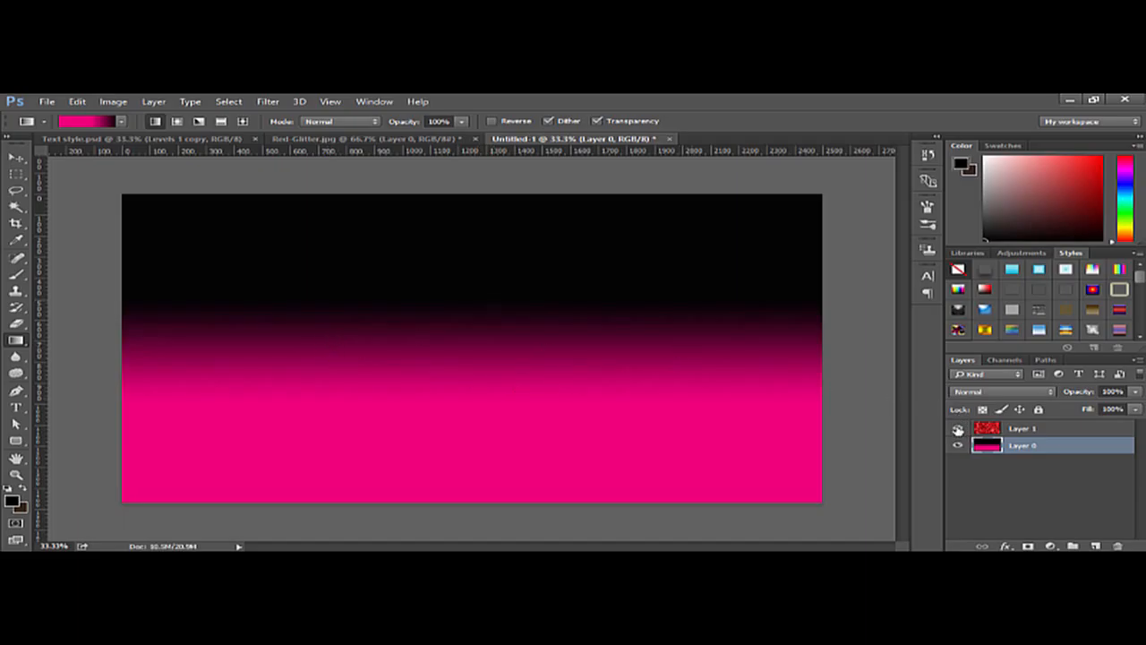
left_click(958, 429)
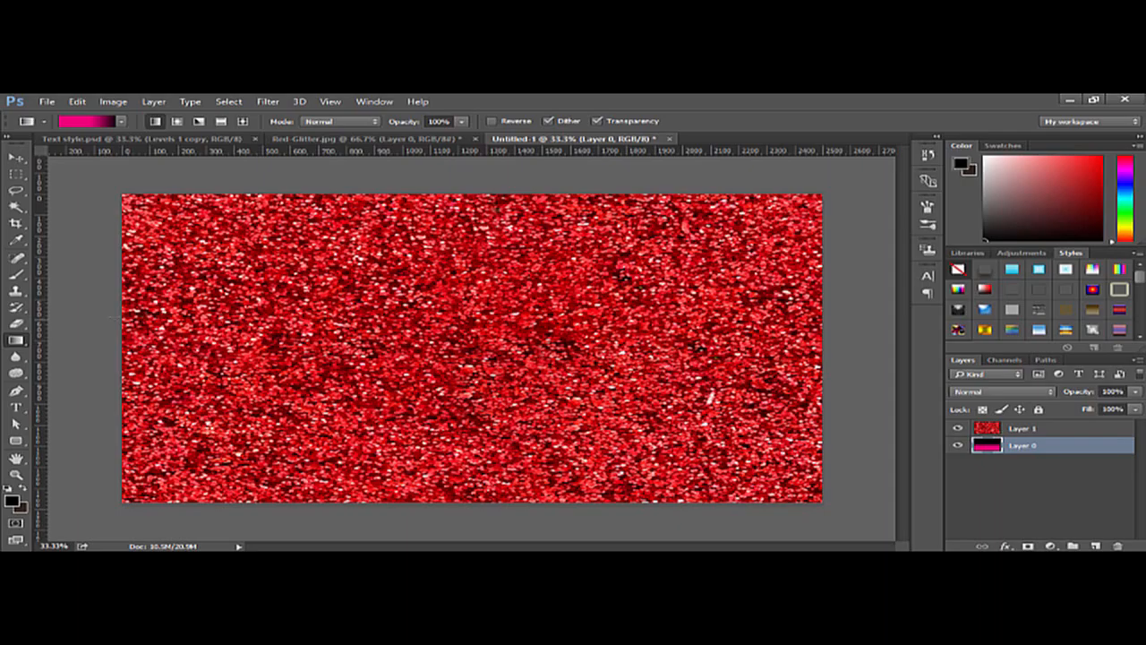
Step: Add the horizontal text PHOTOSHOP on its own layer above the red glitter layer
left_click(16, 408)
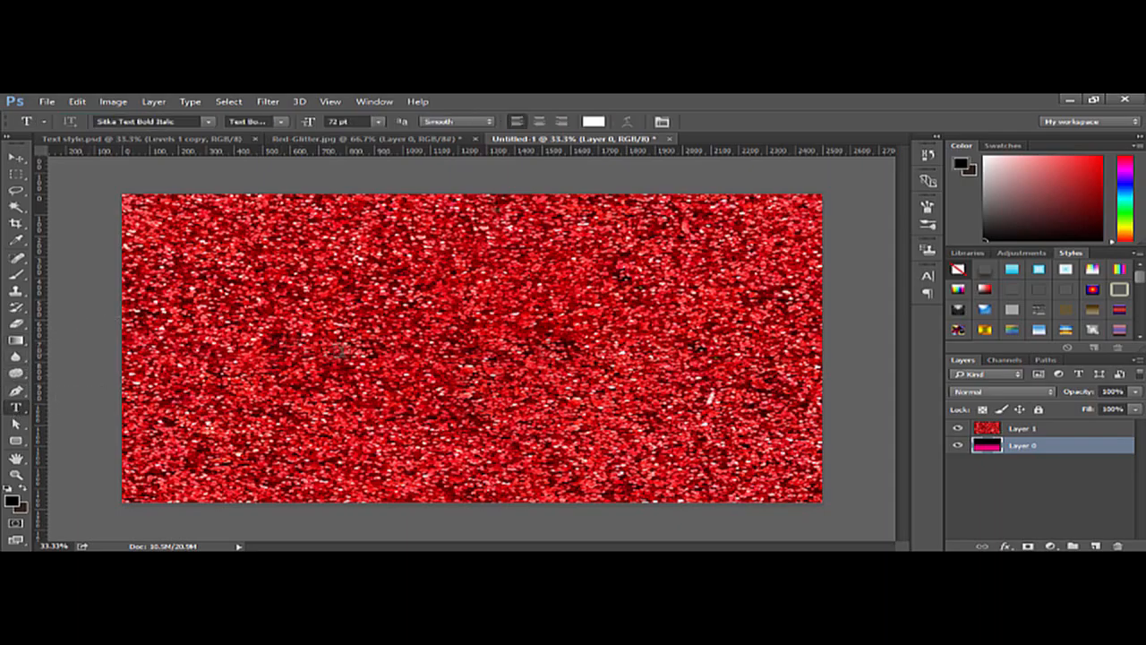
left_click(1028, 430)
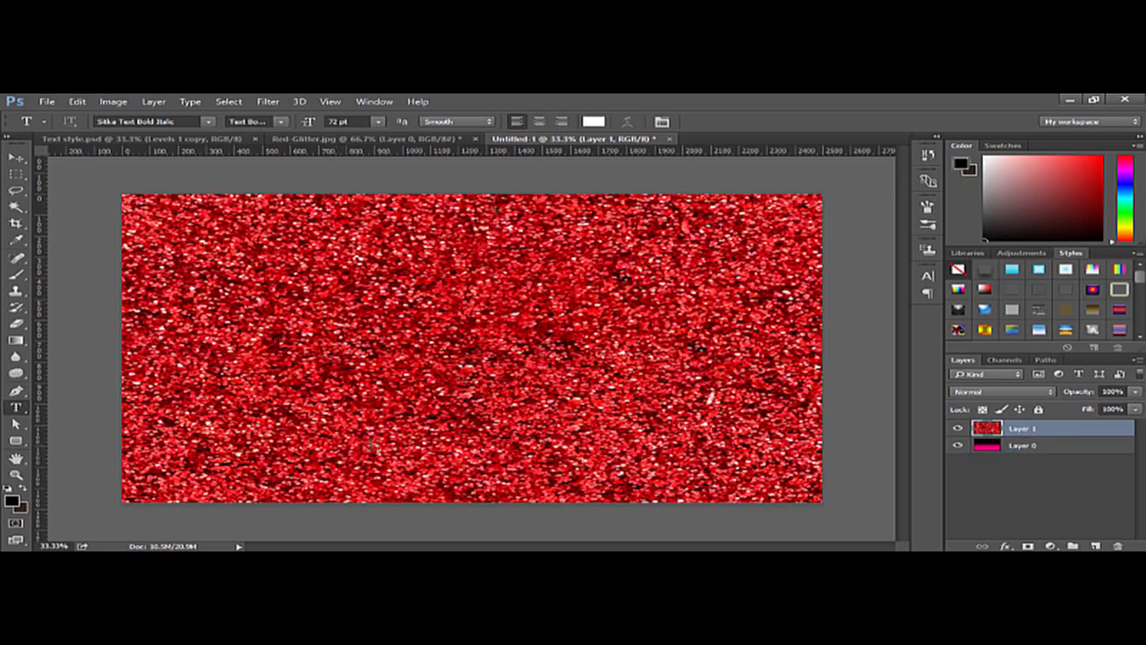
left_click(363, 387)
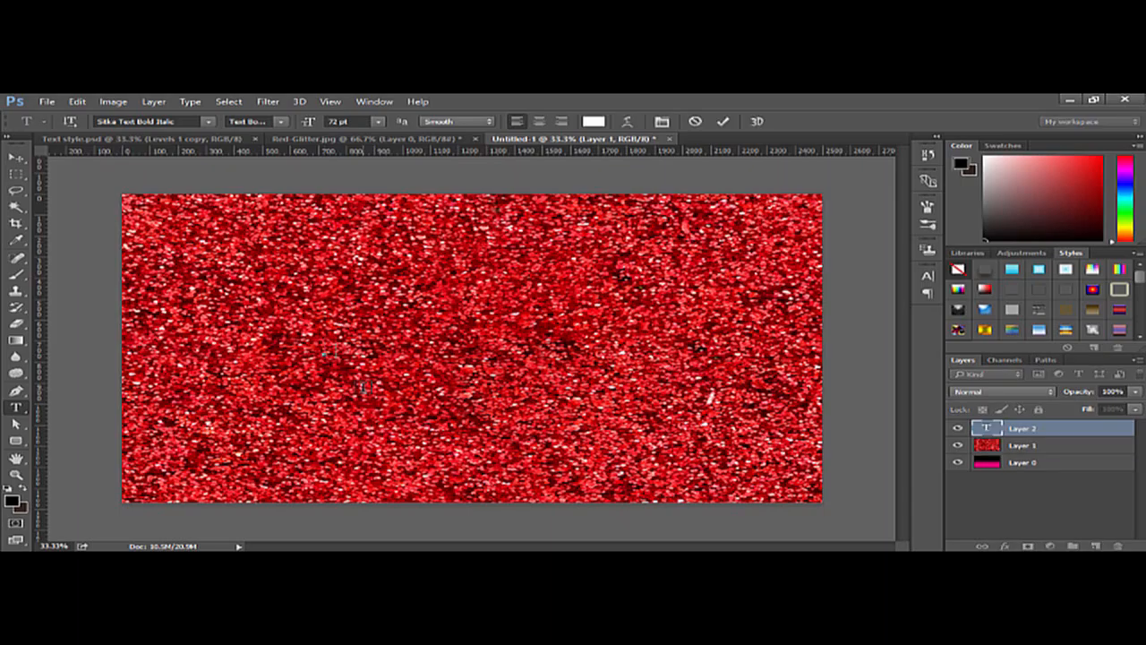
type("PHOTOSHOP")
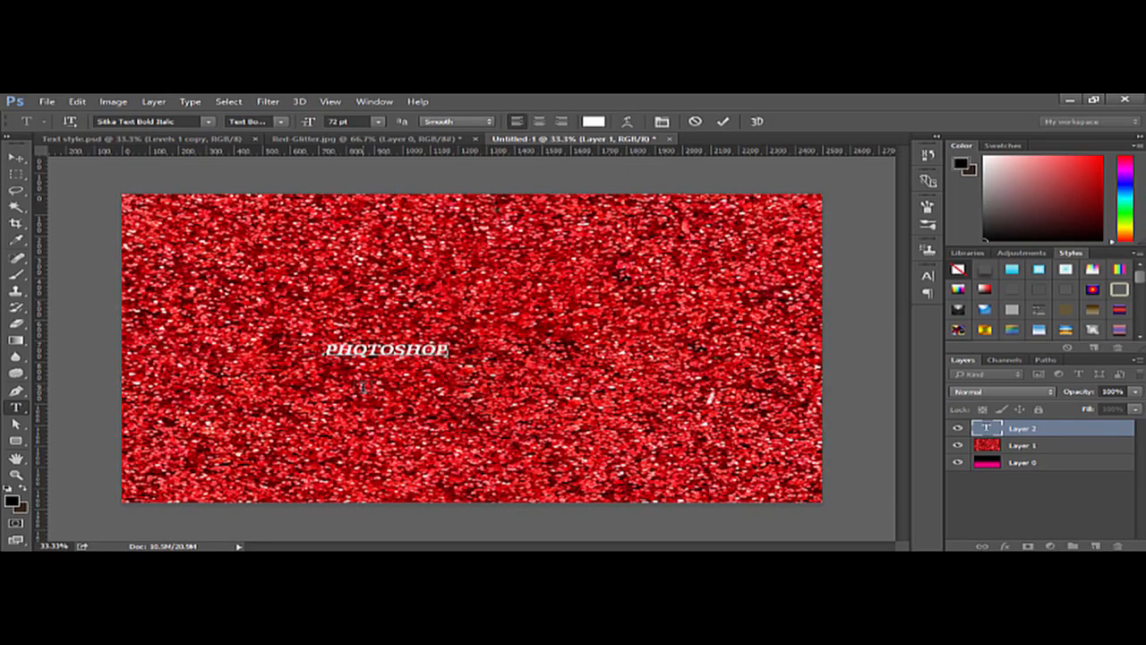
Step: Set the font of the whole PHOTOSHOP text to STARWARS Regular and commit the text
key("ctrl+a")
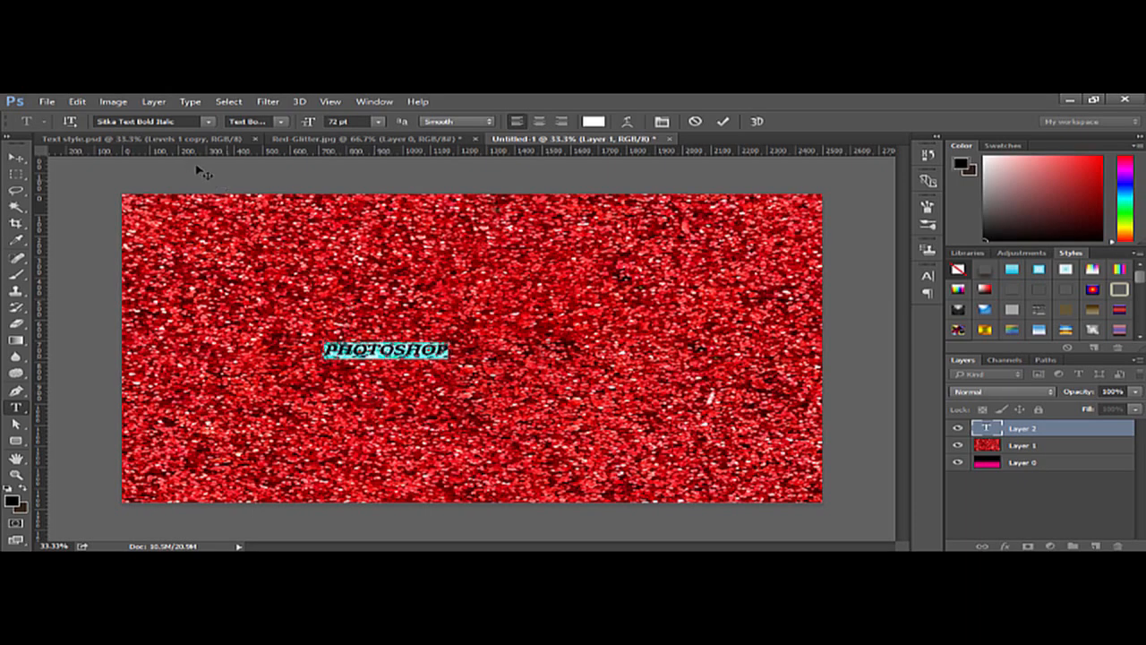
left_click(208, 121)
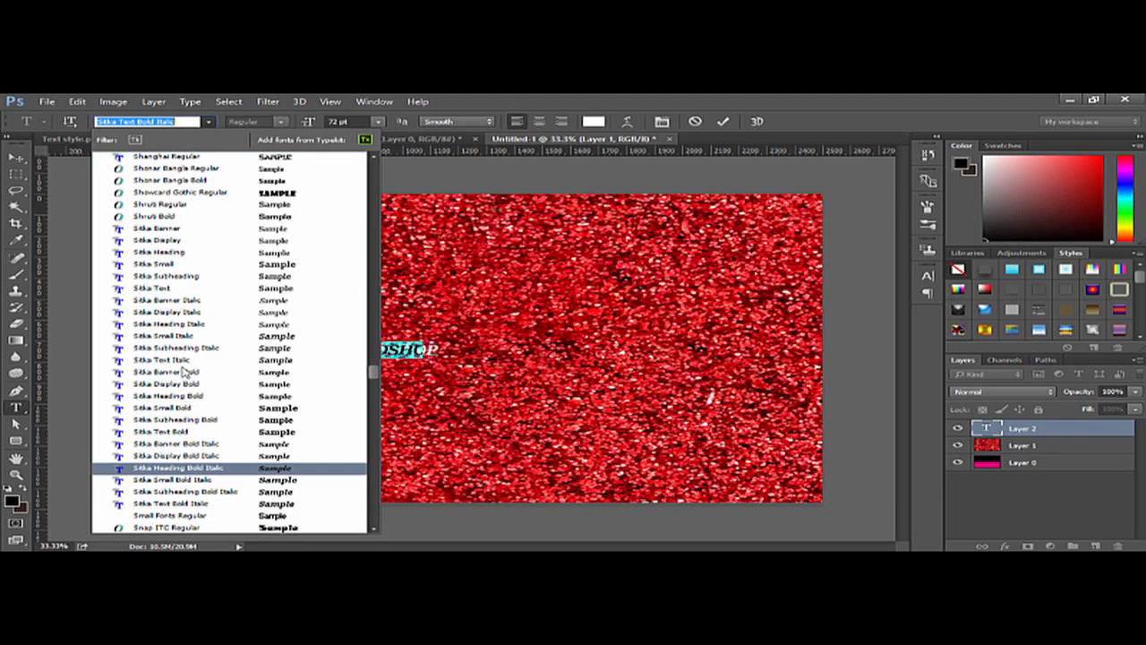
scroll(216, 480, "down", 1)
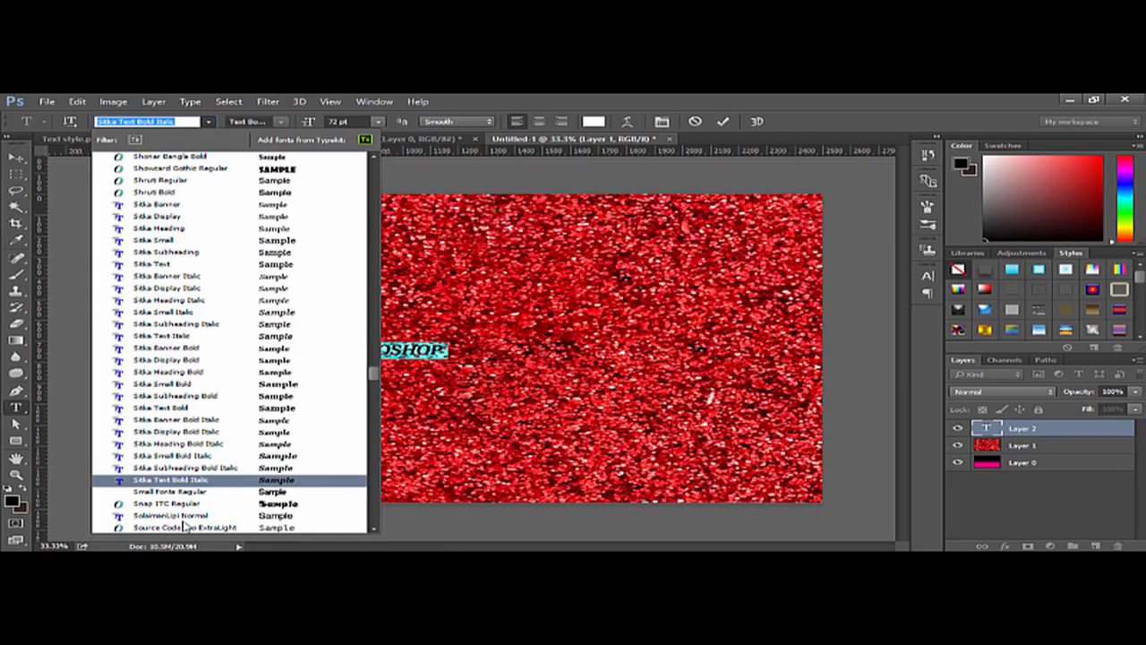
scroll(184, 514, "down", 1)
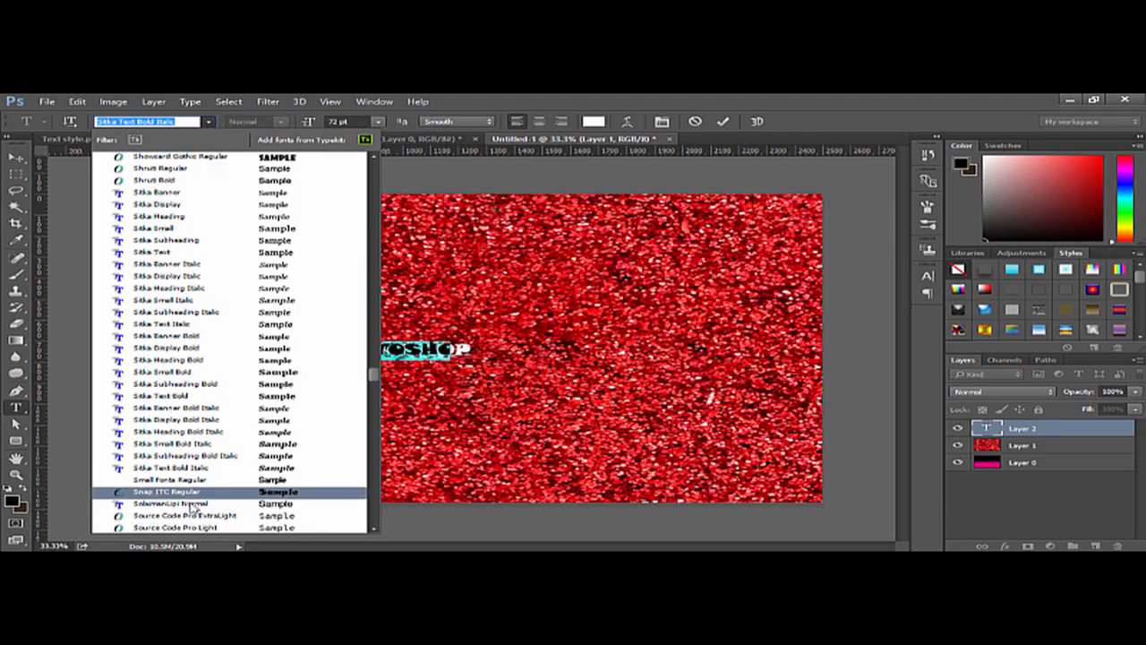
scroll(184, 515, "down", 3)
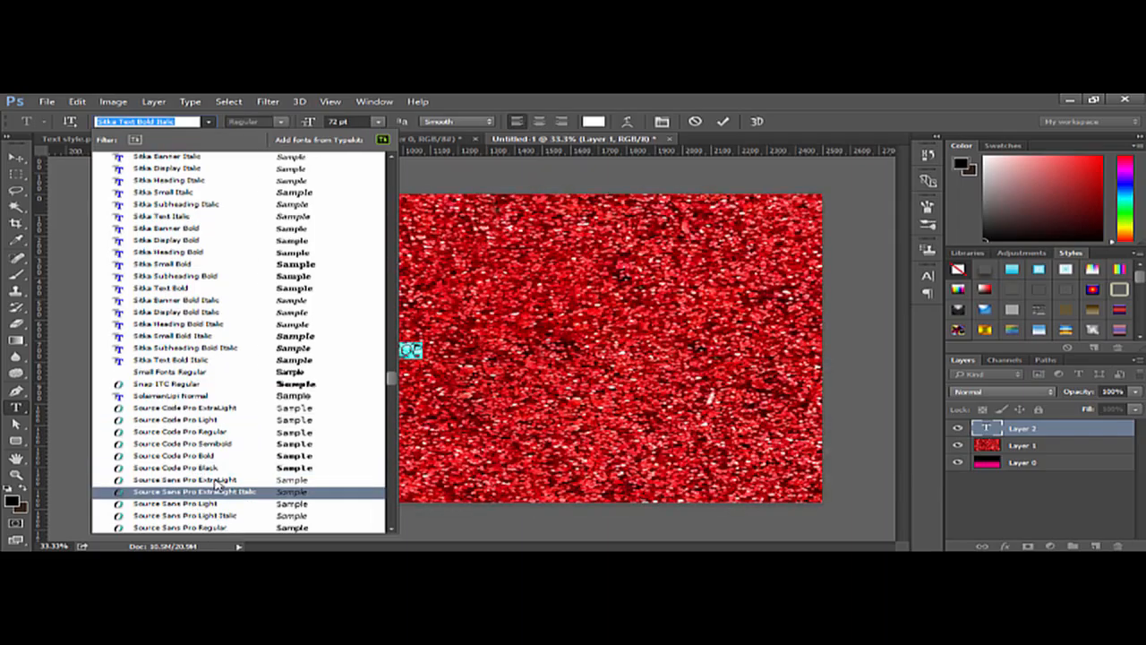
scroll(217, 488, "down", 4)
scroll(215, 508, "down", 1)
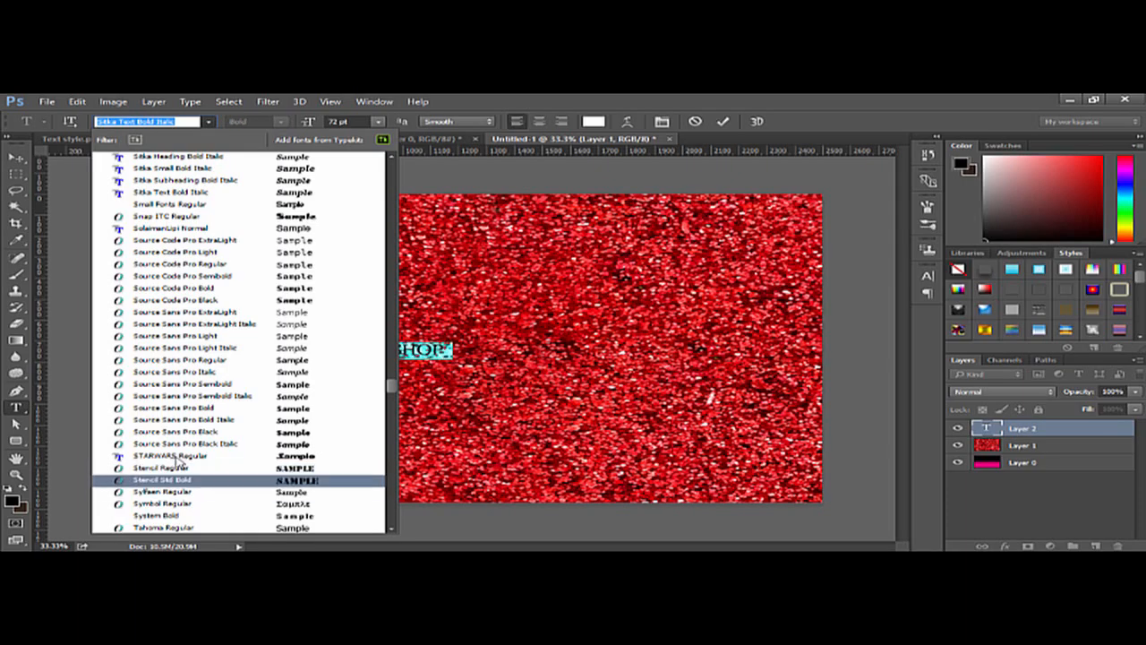
left_click(174, 456)
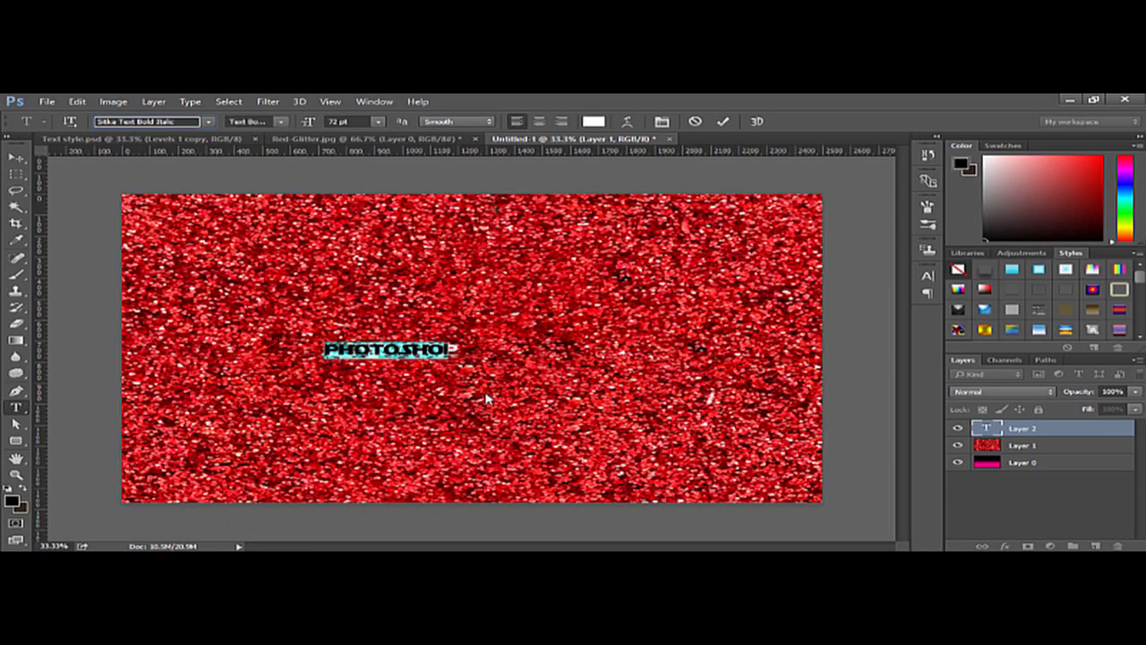
left_click(723, 121)
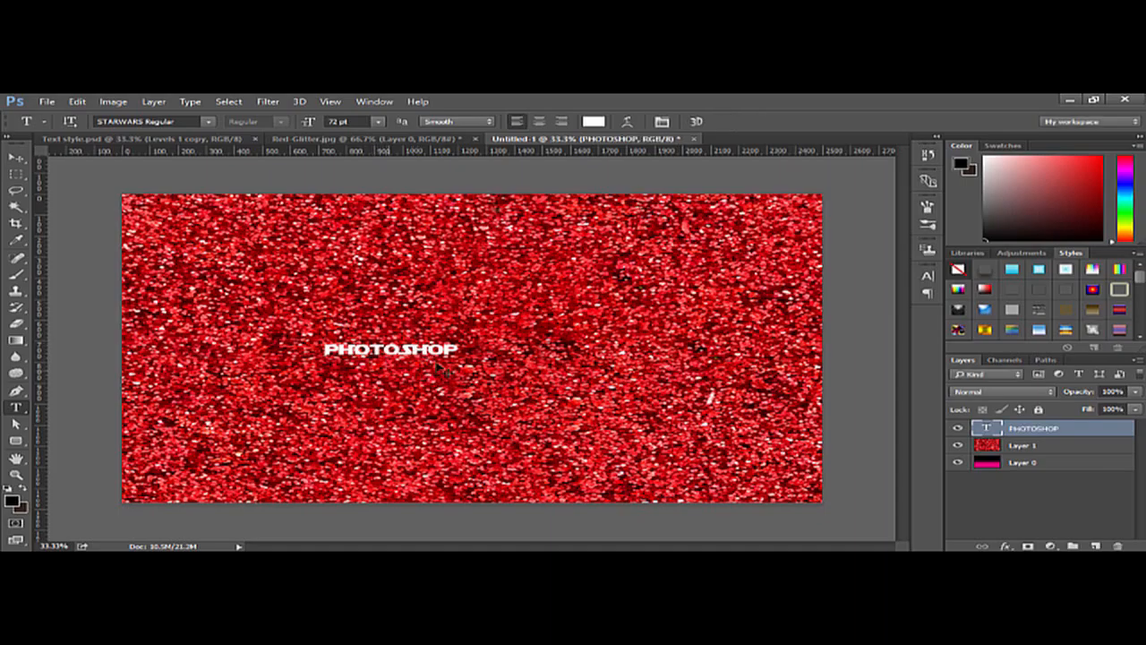
Step: Enlarge and stretch the PHOTOSHOP text to span most of the canvas width, and place it around the middle
key("ctrl+t")
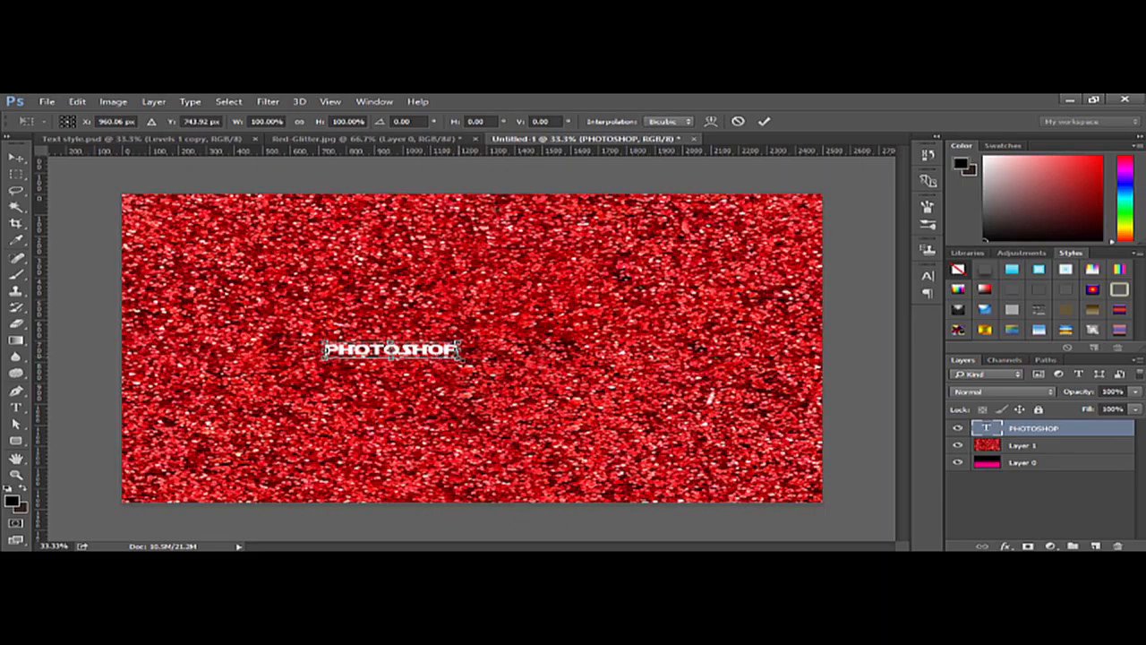
left_click_drag(460, 358, 693, 439)
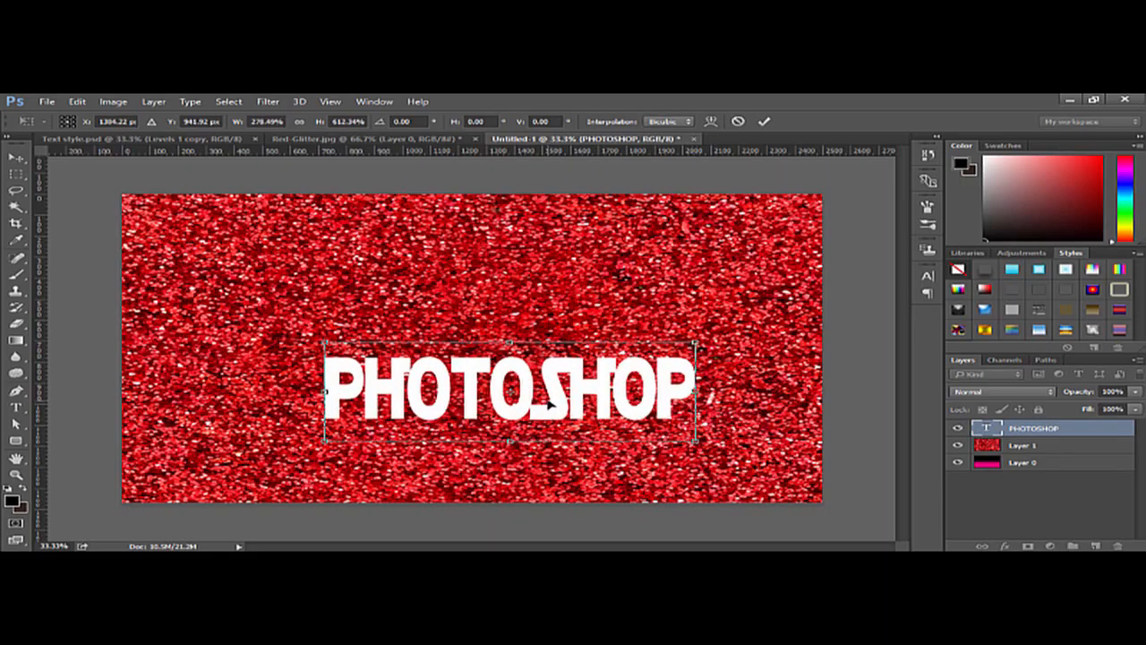
left_click_drag(484, 378, 409, 334)
left_click_drag(620, 397, 723, 448)
left_click_drag(446, 359, 420, 354)
left_click(766, 125)
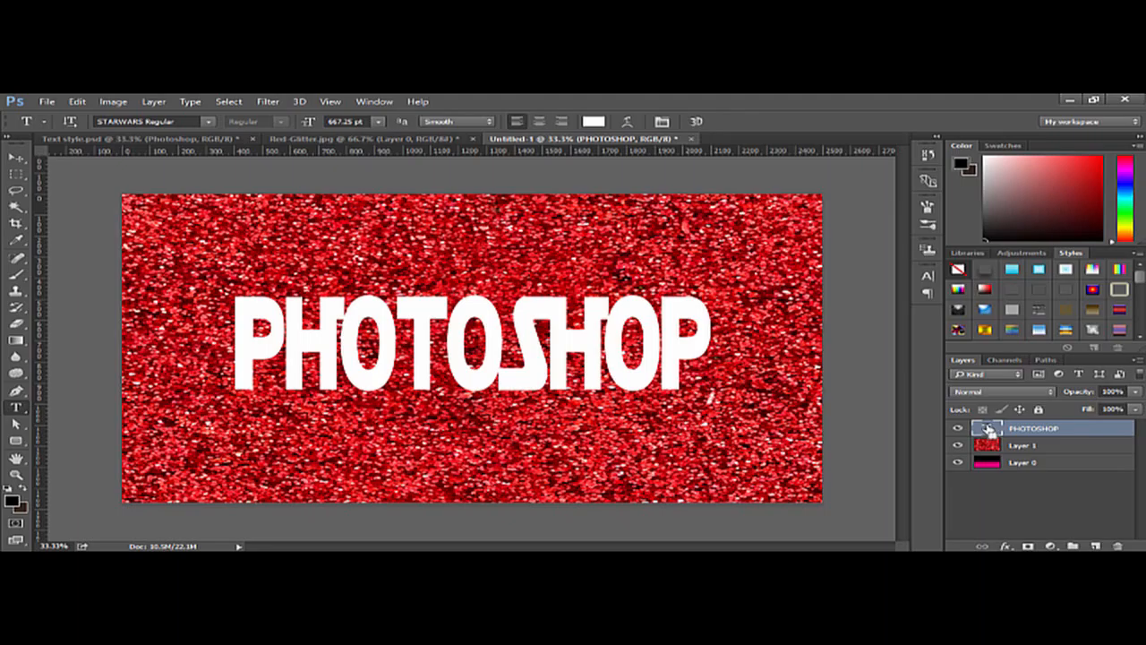
Step: Load the PHOTOSHOP letters as a selection and mask the glitter layer, Layer 1, with it
left_click(990, 431, "ctrl")
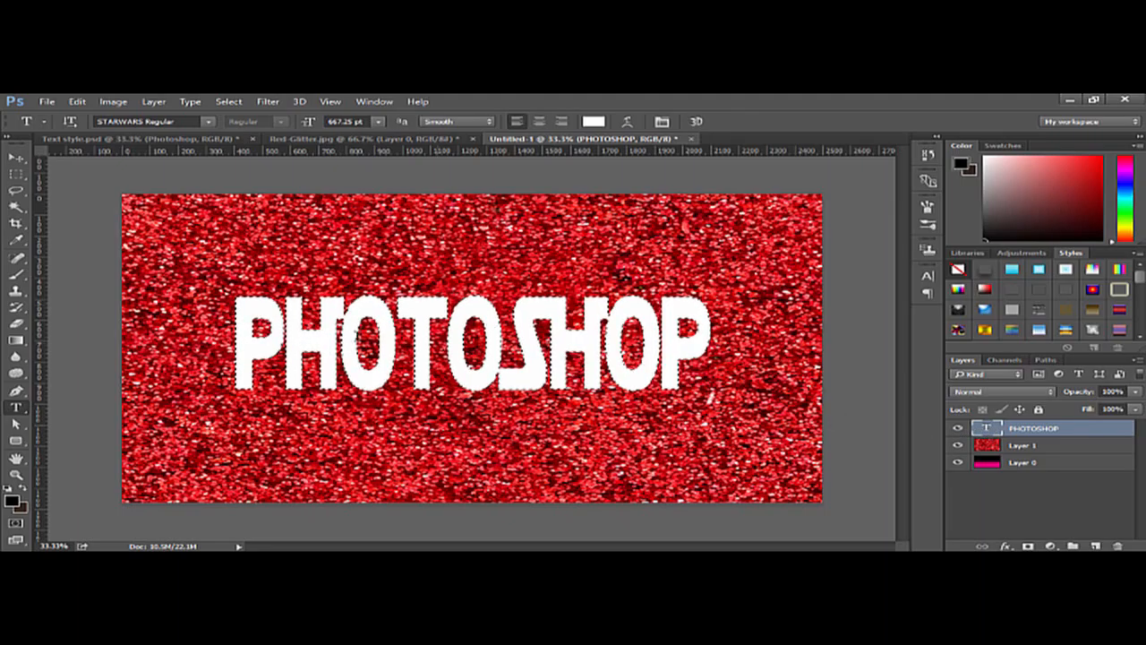
left_click(1019, 447)
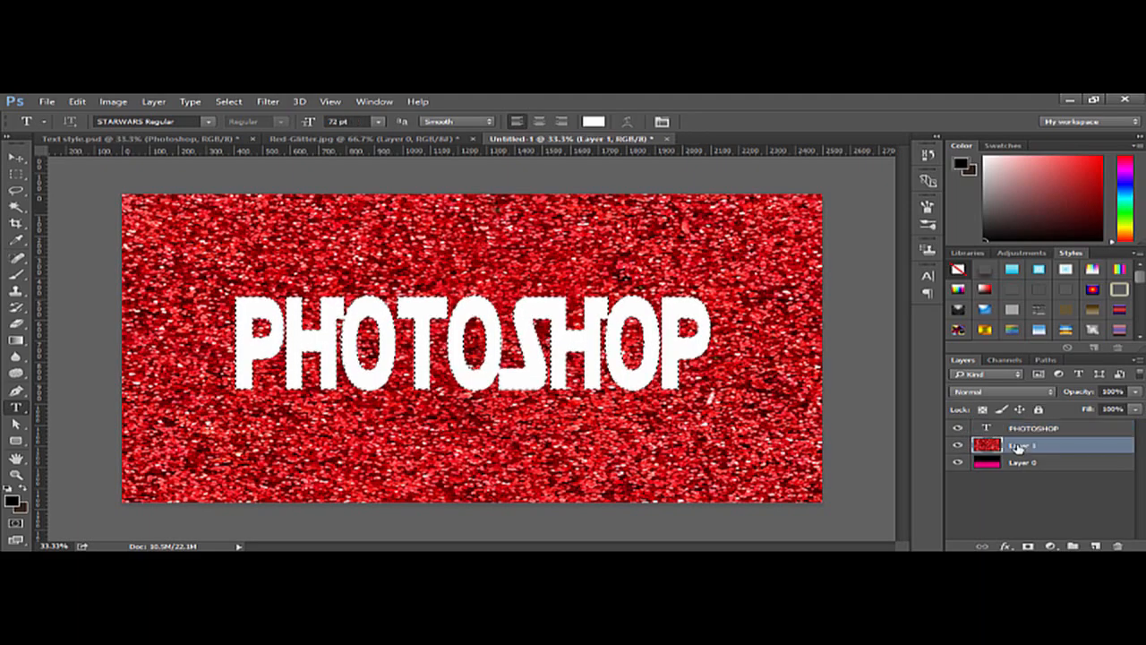
left_click(1029, 545)
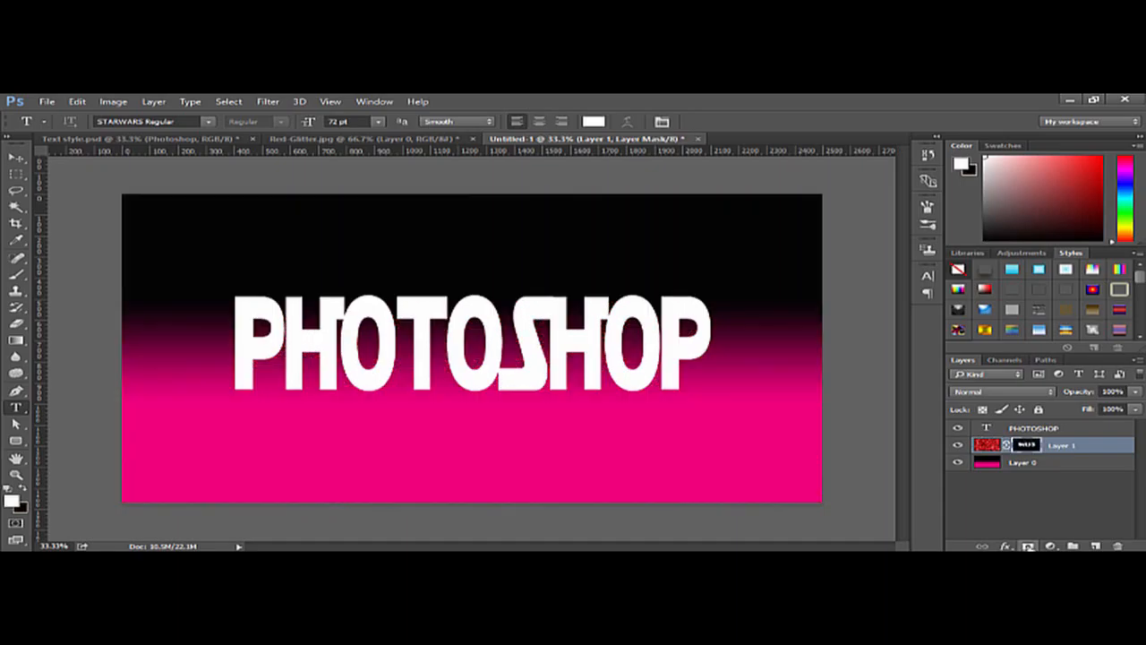
Step: Set the fill of the PHOTOSHOP text layer to 0%
left_click(1042, 431)
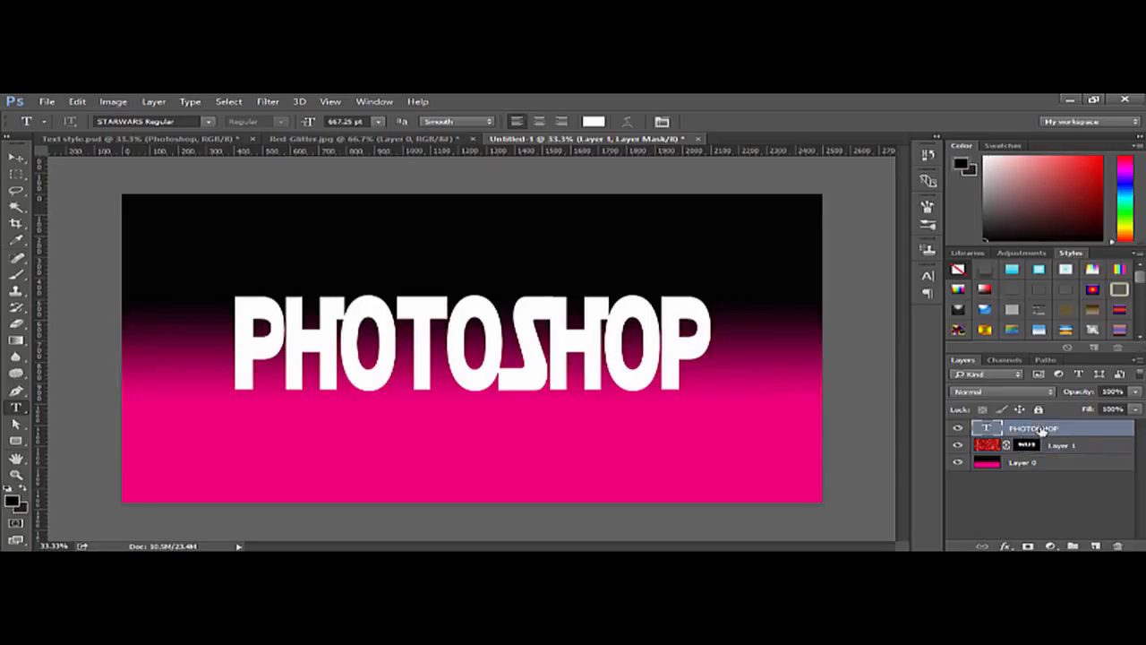
left_click(1136, 409)
left_click_drag(1135, 428, 1051, 428)
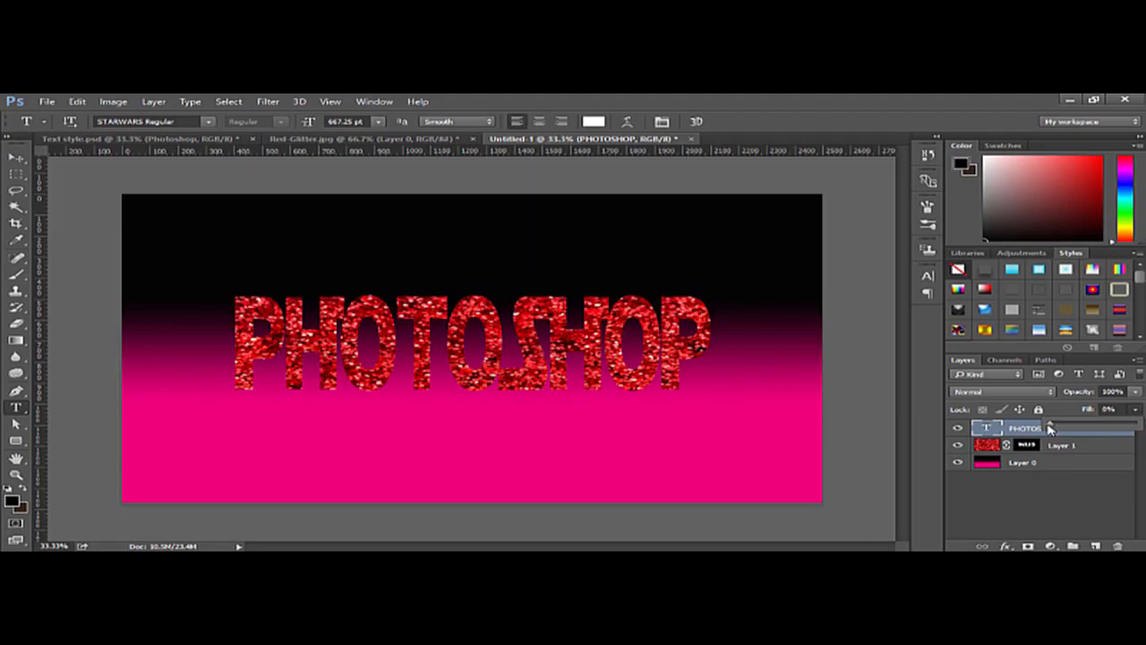
left_click(1138, 410)
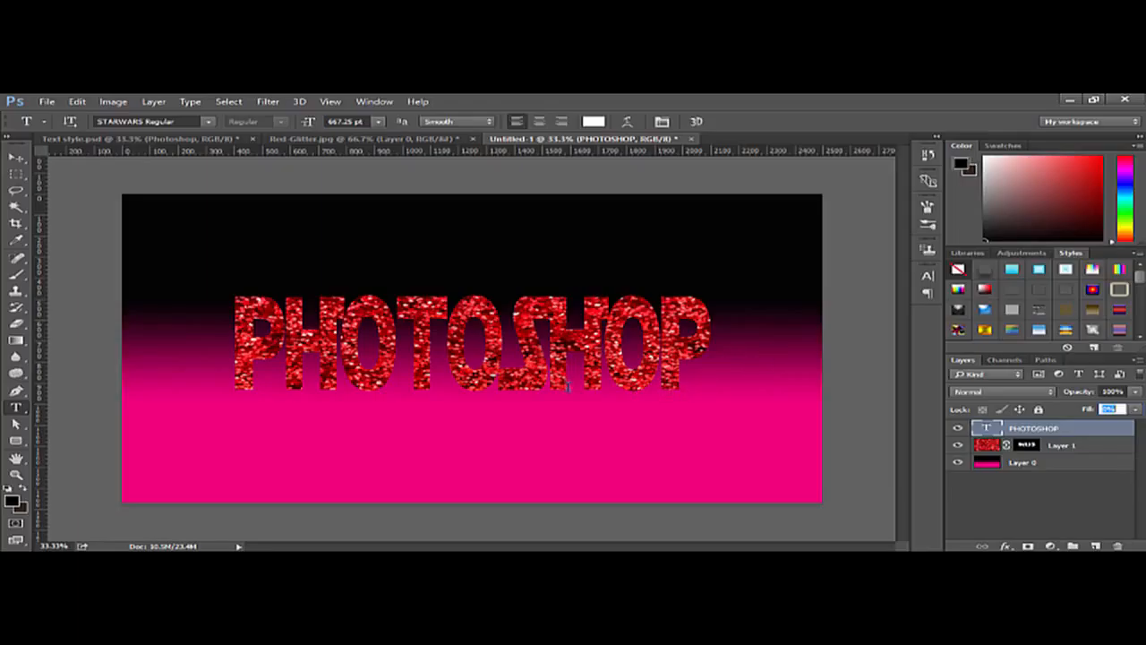
key("Return")
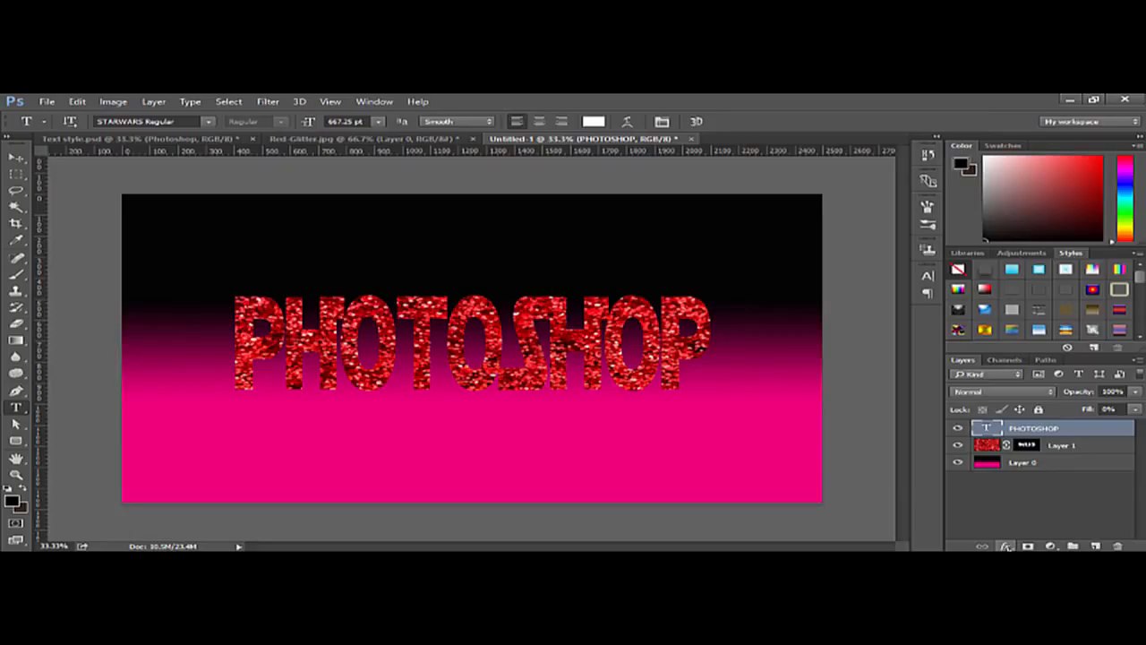
Step: Add a Bevel & Emboss effect with Contour enabled to the PHOTOSHOP text layer
left_click(1007, 545)
left_click(1008, 547)
left_click(1007, 546)
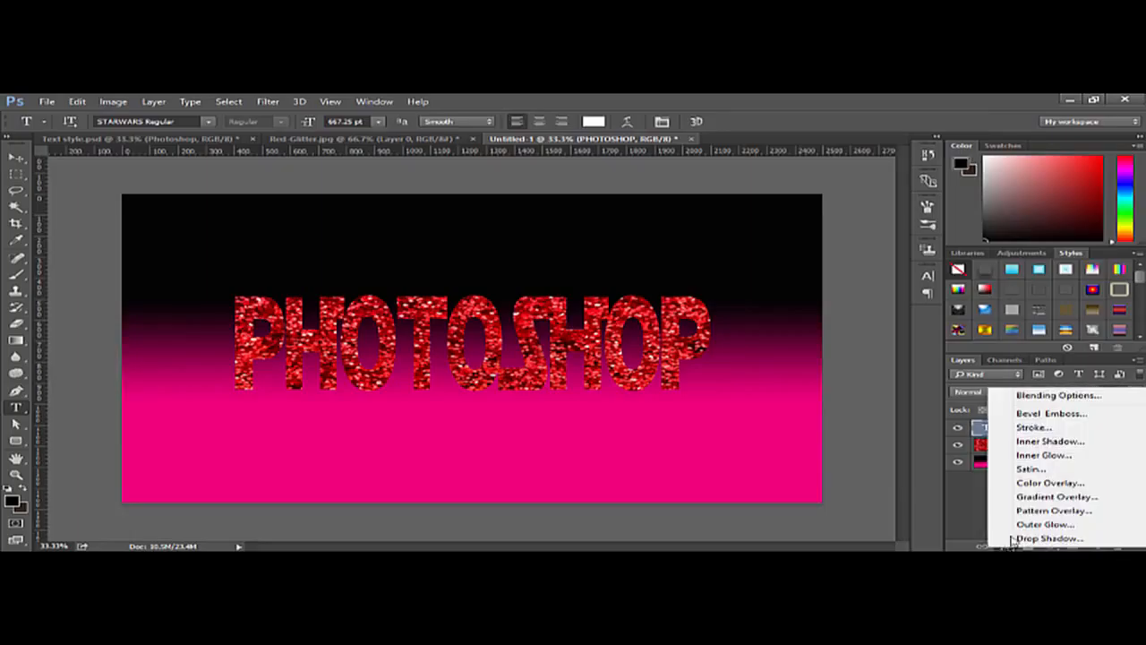
left_click(1054, 417)
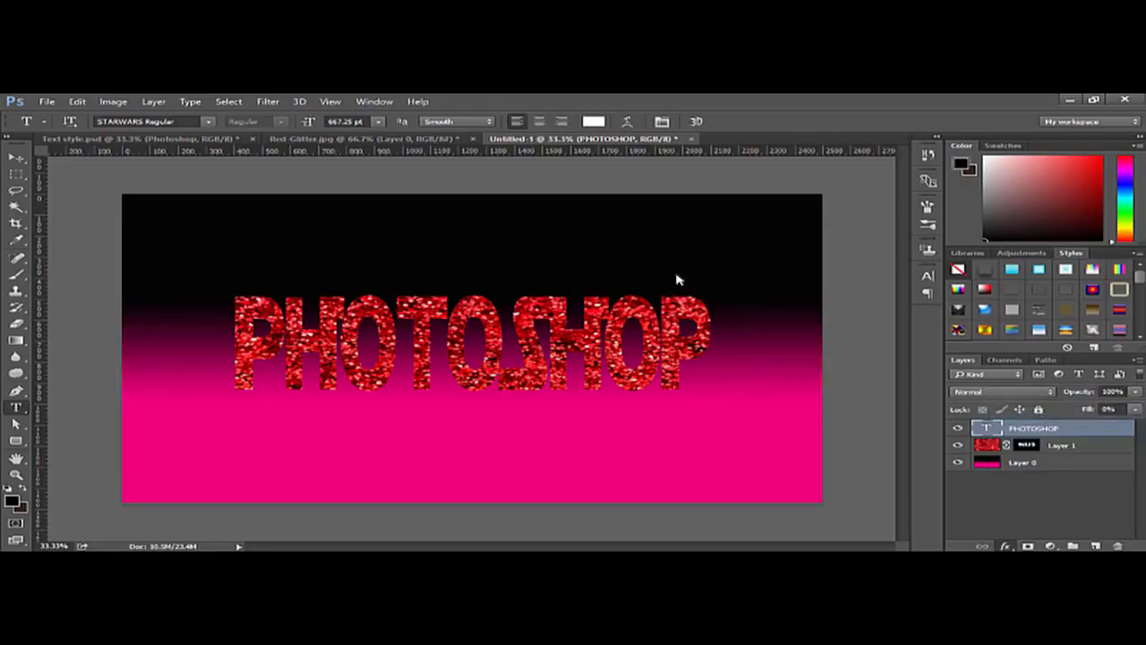
key("space")
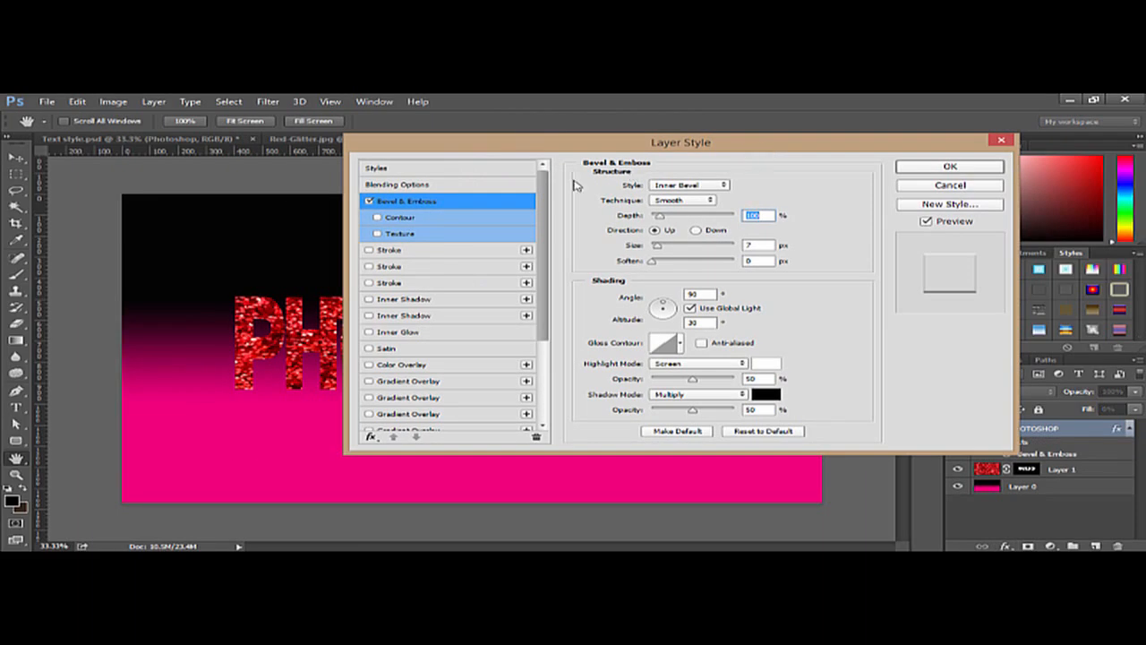
left_click(378, 218)
left_click(430, 203)
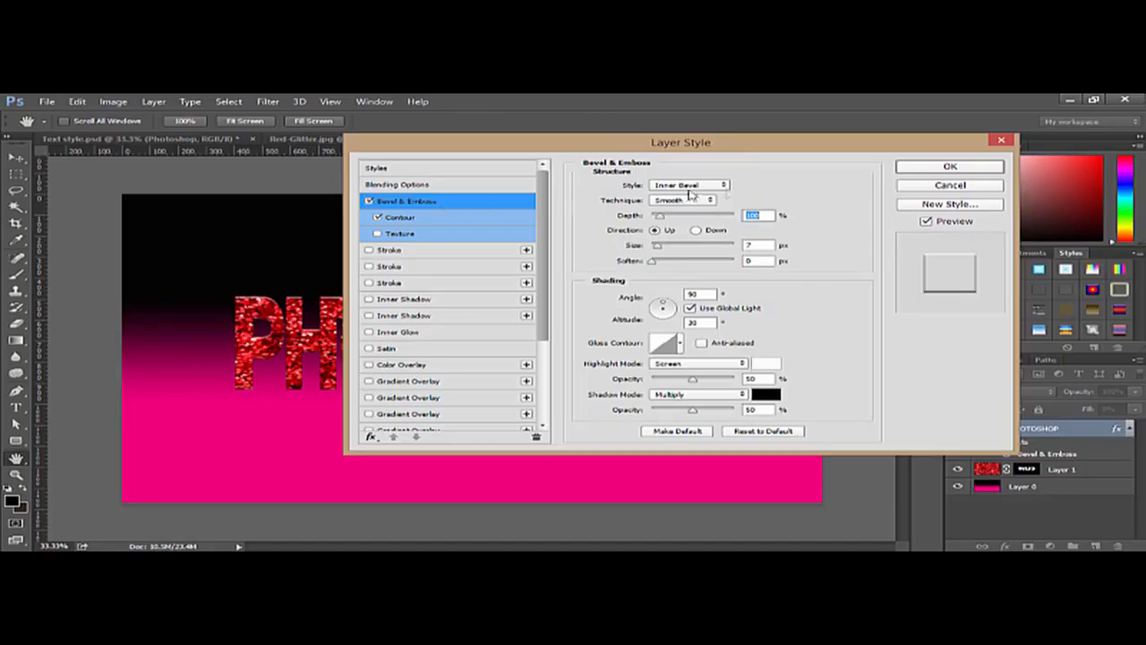
Step: Set the bevel style to Outer Bevel with a size of 20 px and soften of 1 px
left_click_drag(746, 149, 770, 149)
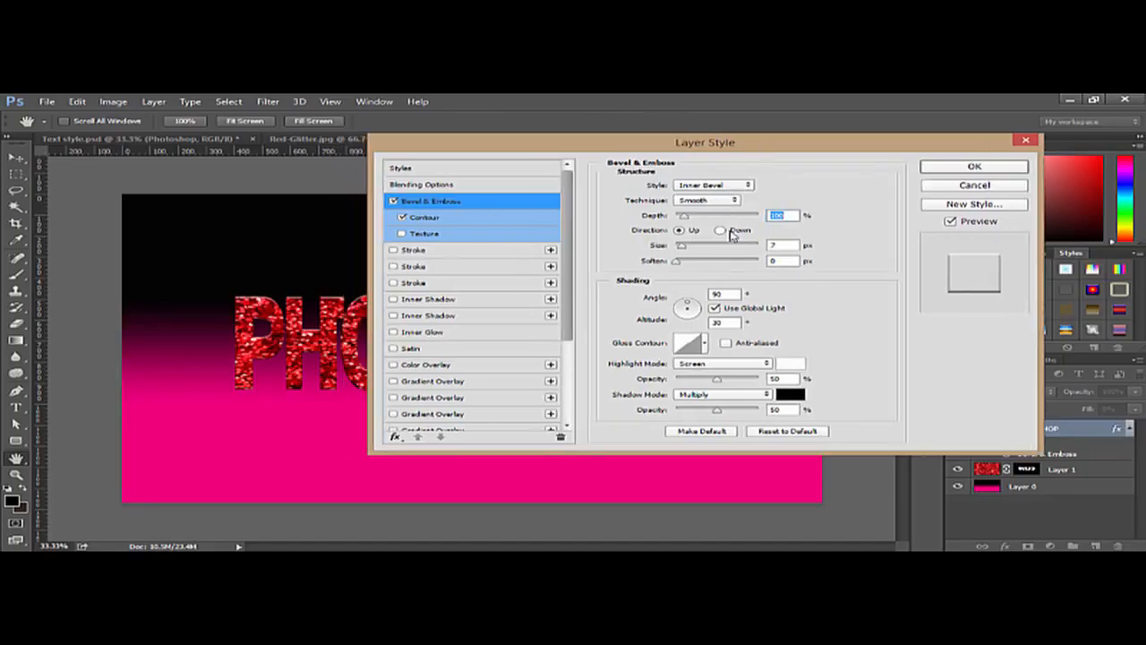
left_click(749, 186)
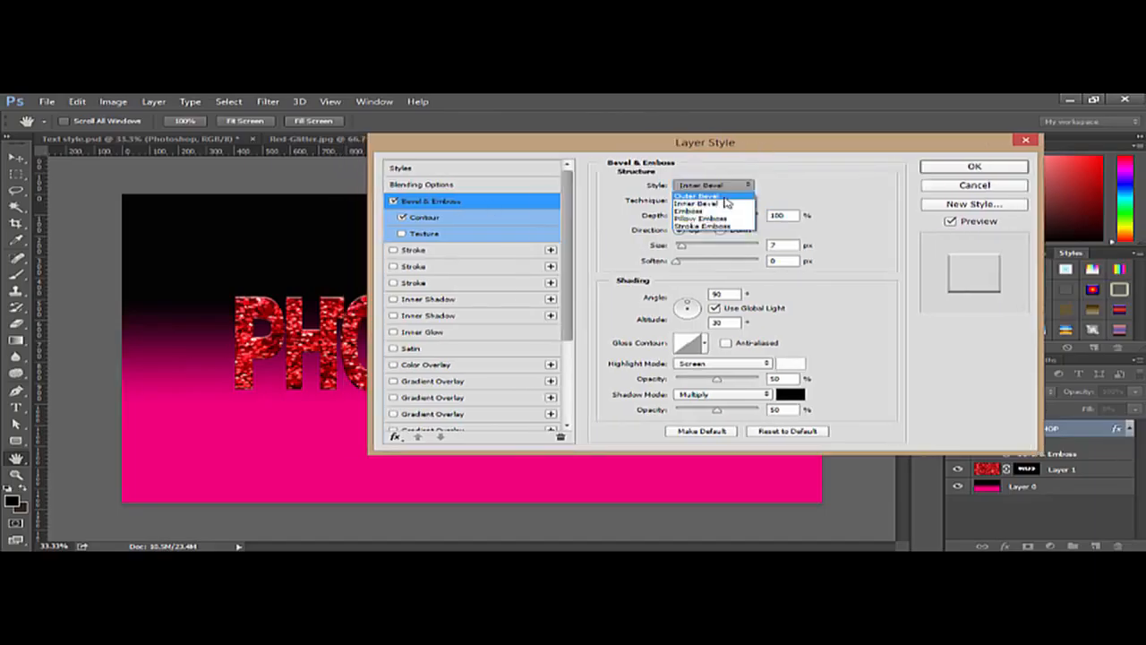
left_click(724, 196)
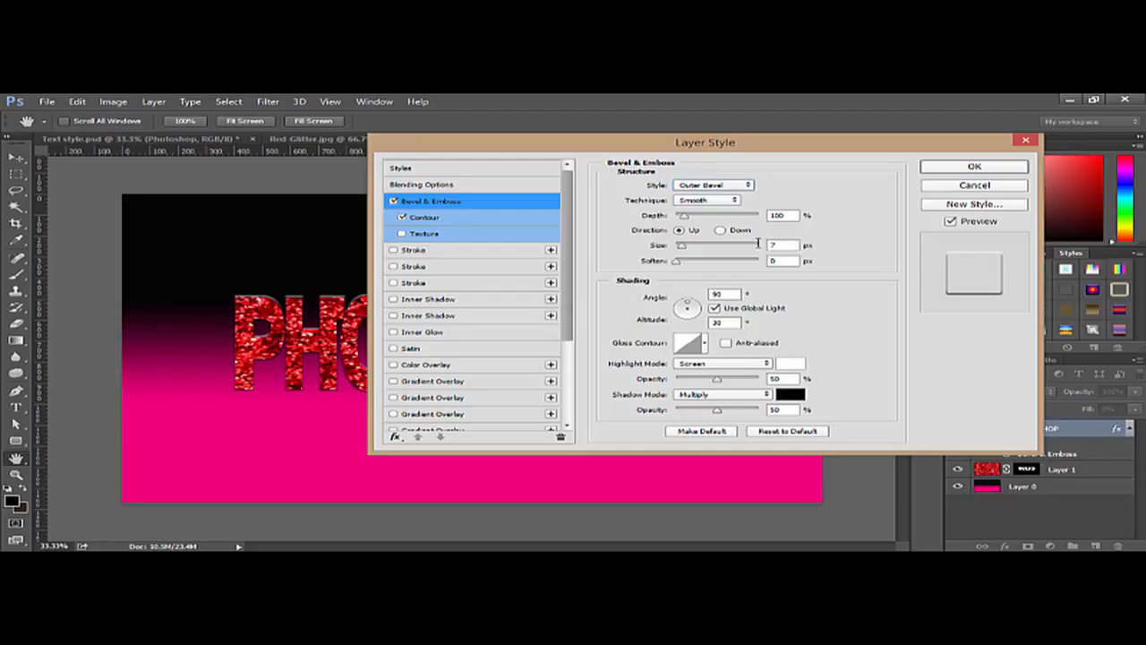
left_click_drag(778, 244, 746, 242)
type("20")
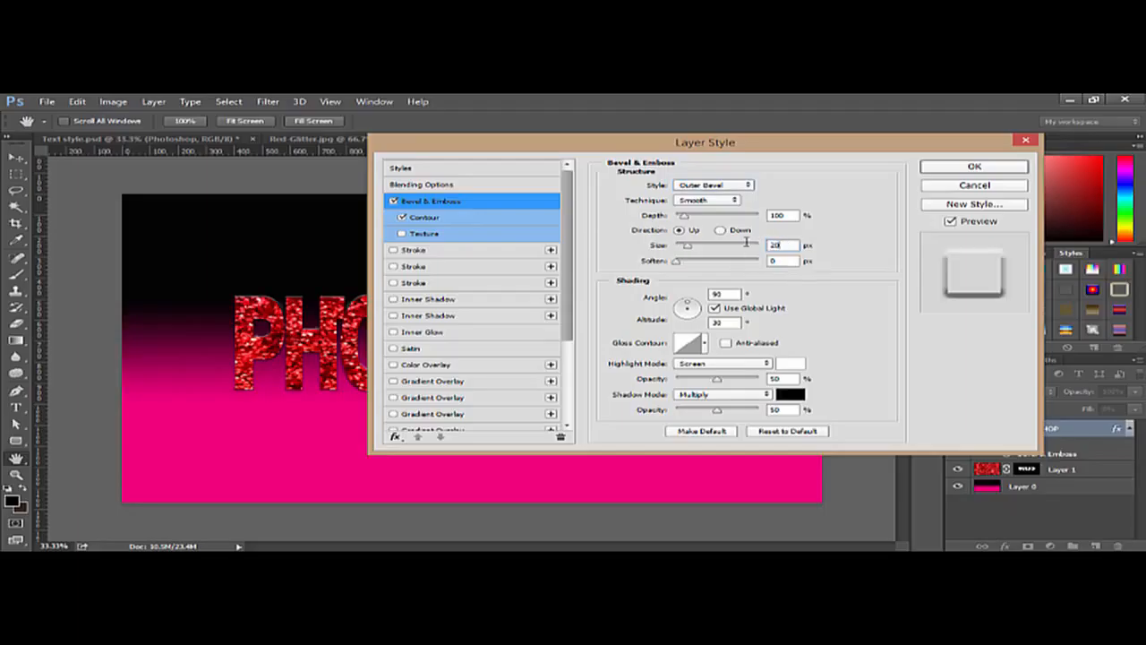
left_click_drag(779, 261, 767, 261)
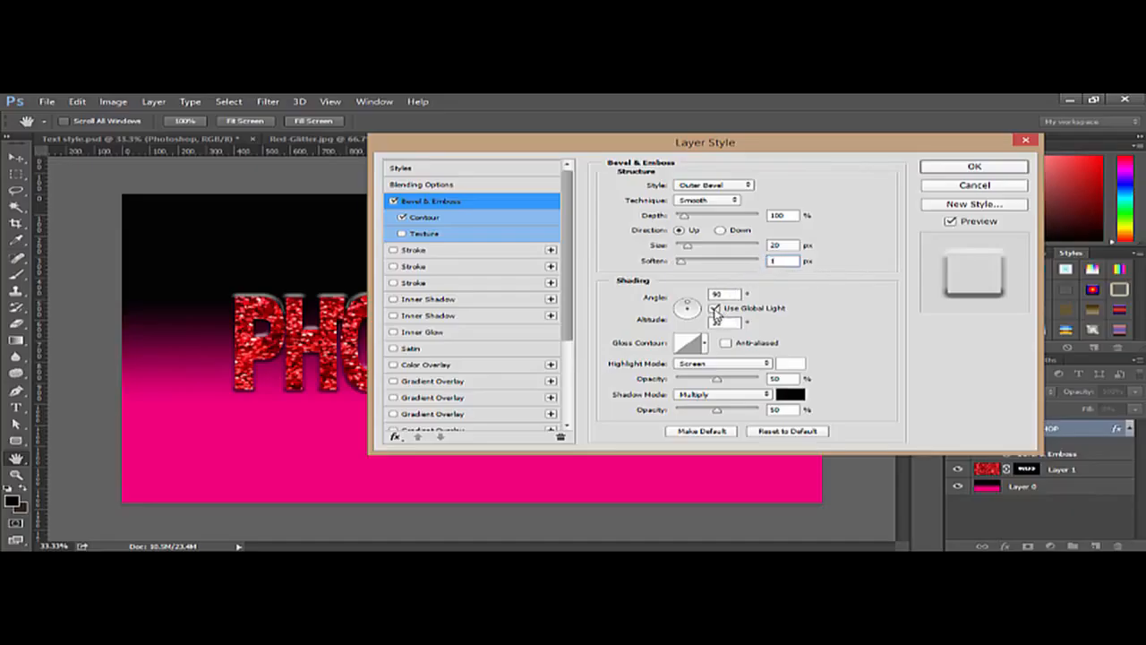
Step: Turn off global light for the bevel and set its shading angle to 16° and altitude to 40°
left_click(715, 309)
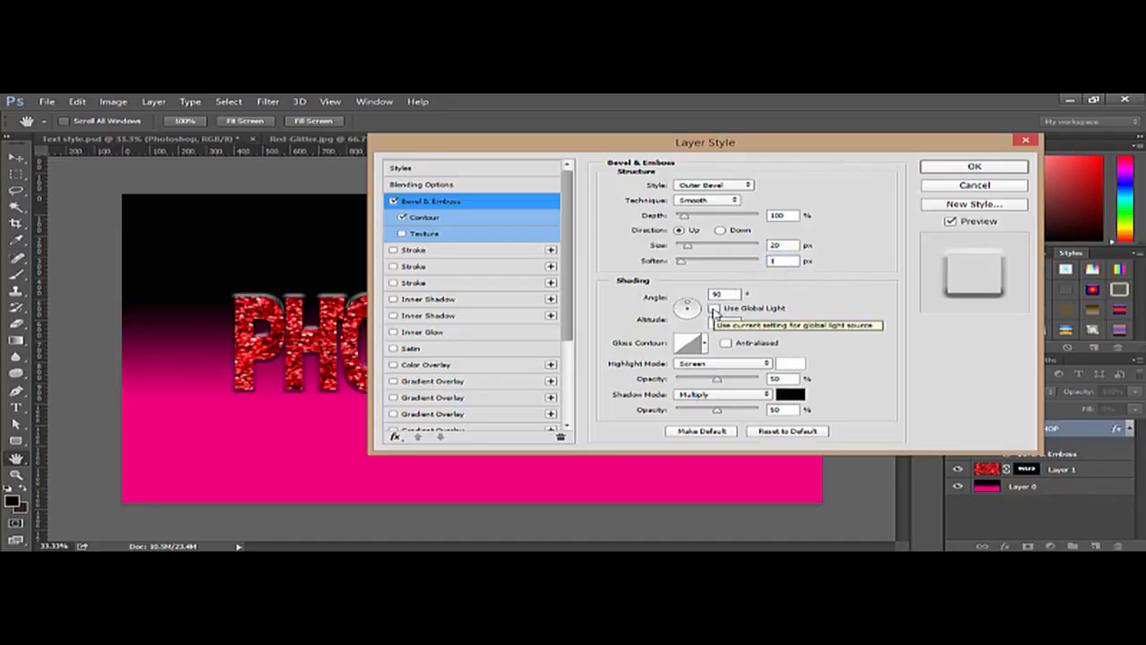
left_click_drag(729, 294, 693, 293)
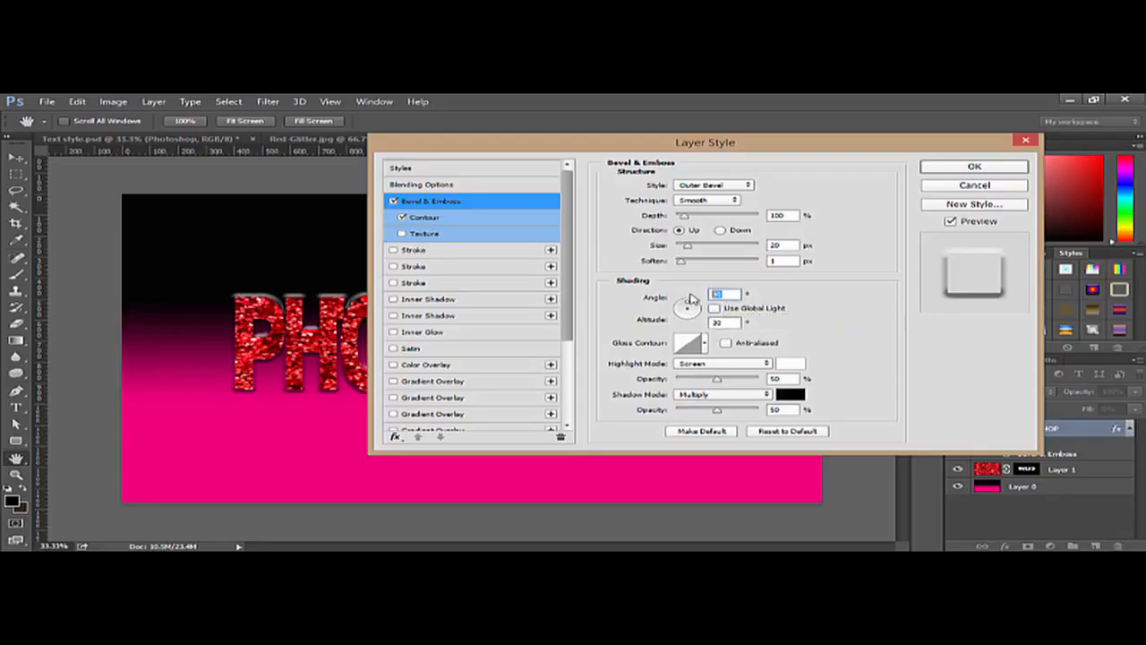
type("16")
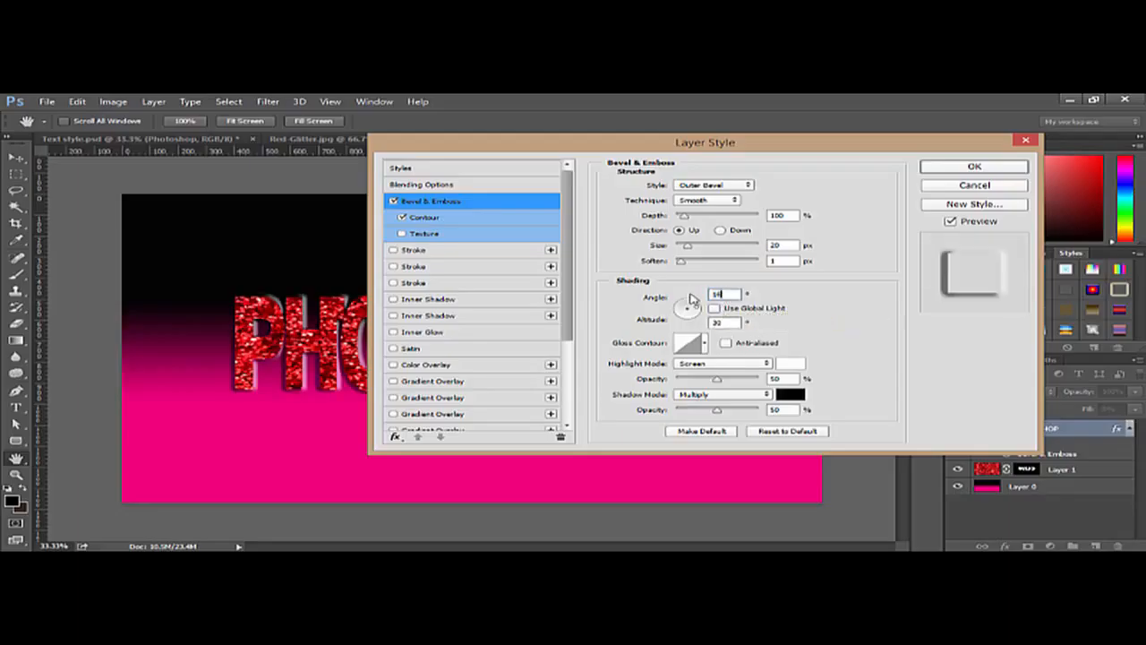
left_click(802, 337)
left_click(734, 323)
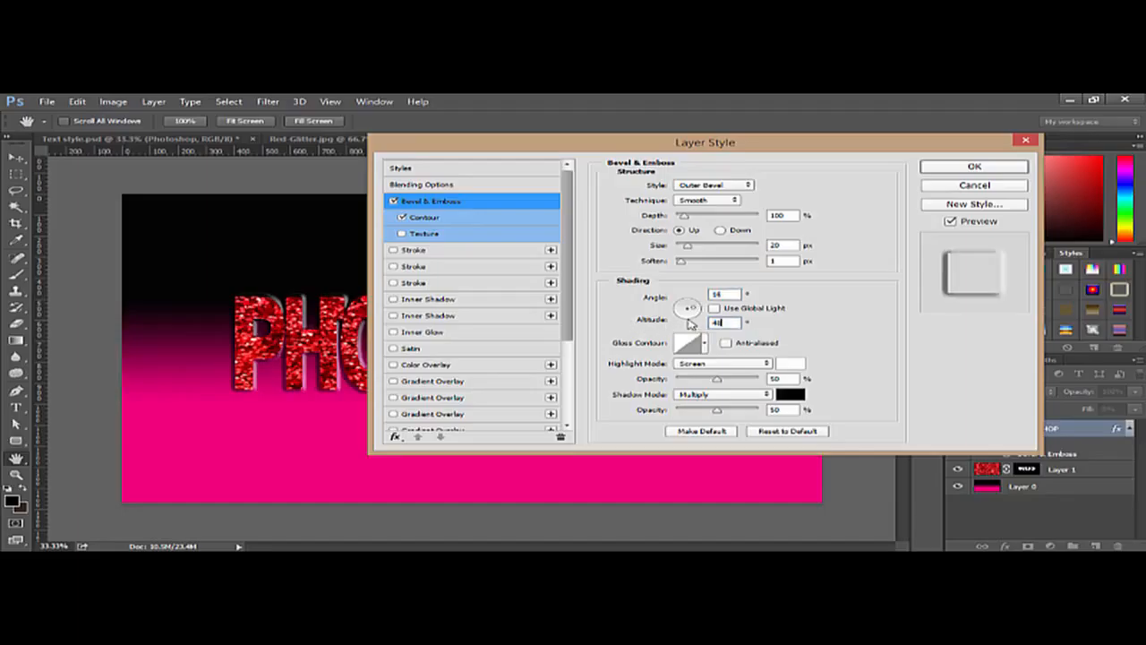
Step: Set the gloss contour of the PHOTOSHOP layer's bevel to Ring
type("48")
left_click(705, 343)
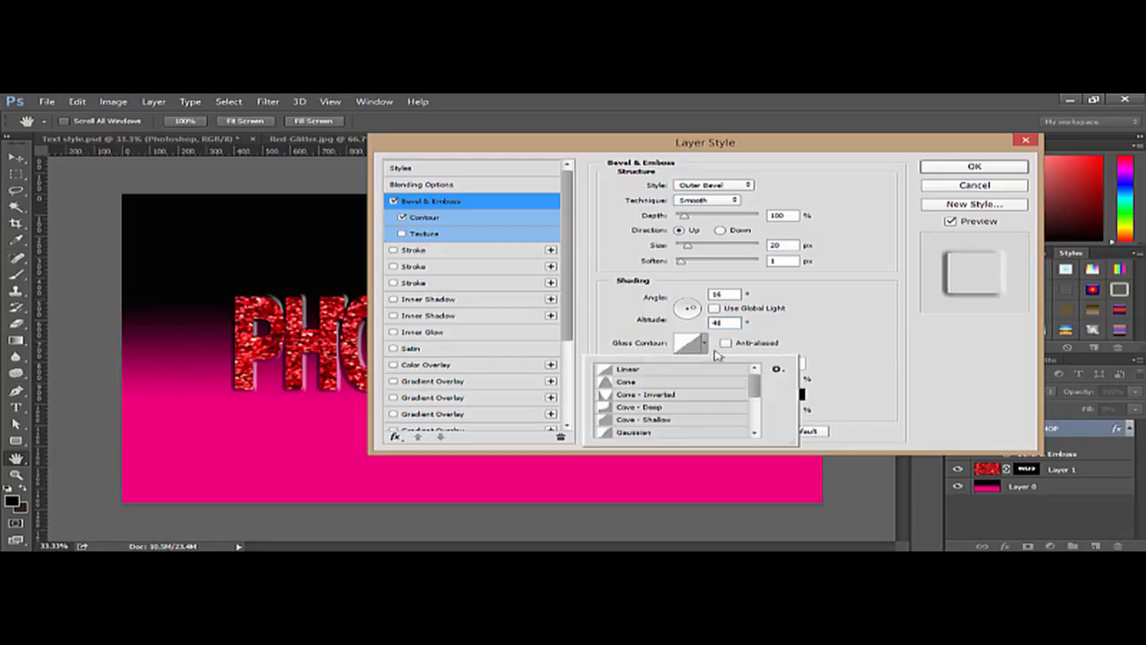
left_click(777, 369)
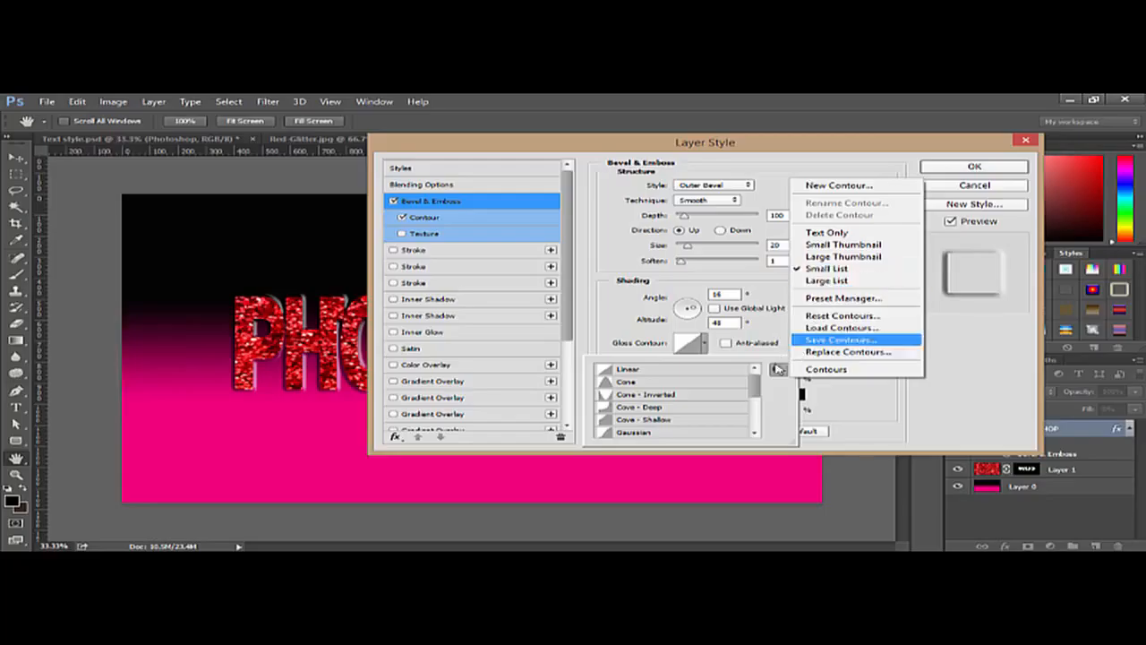
left_click(778, 369)
left_click_drag(758, 384, 758, 410)
left_click(640, 401)
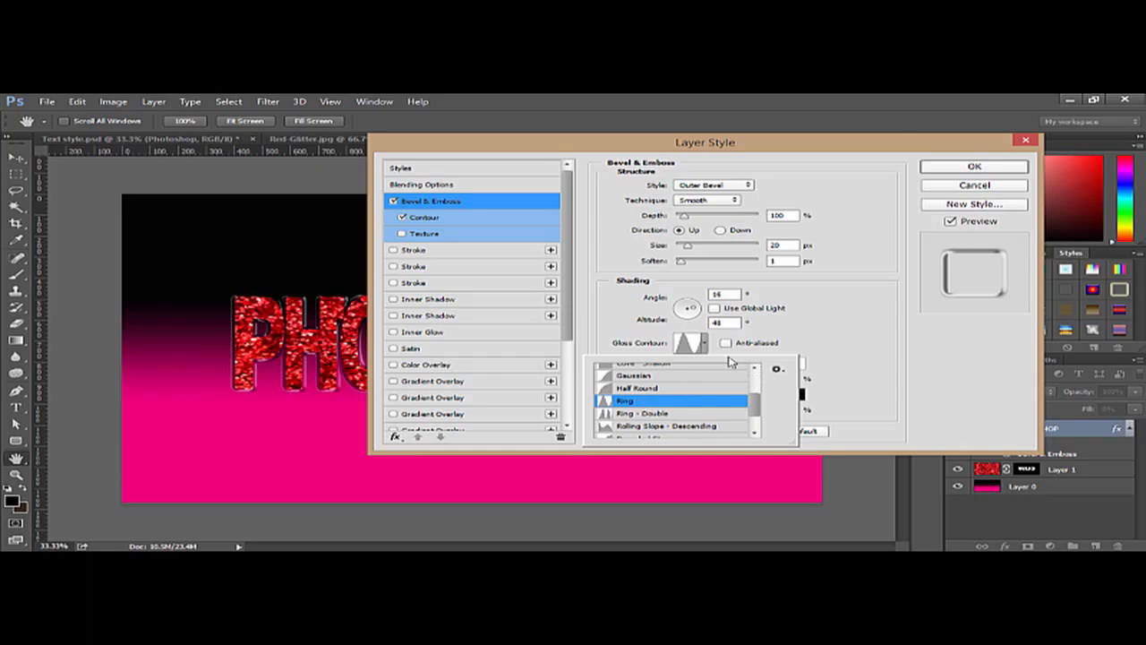
left_click(705, 347)
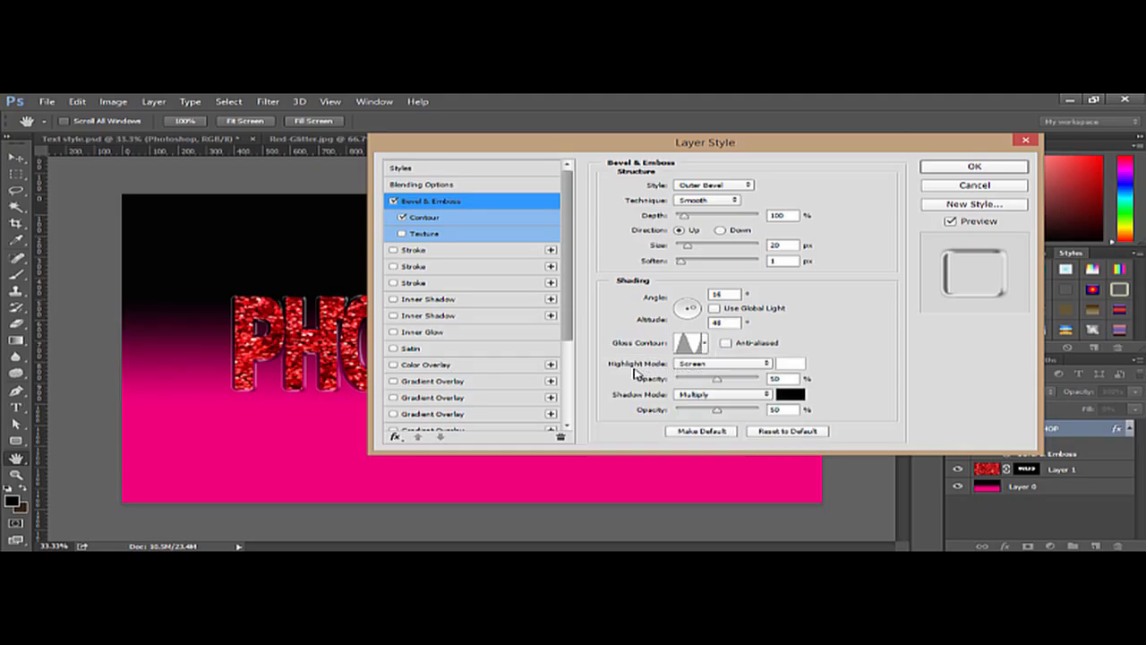
Step: Set the bevel's highlight mode to Normal with 100% opacity
left_click(751, 364)
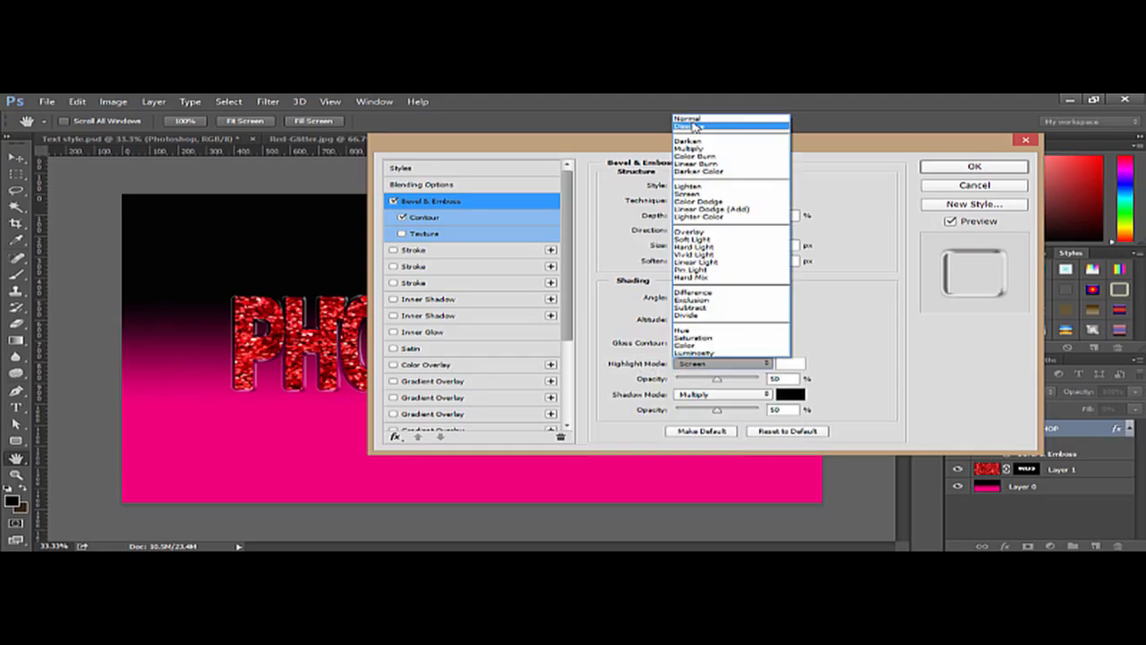
left_click(690, 118)
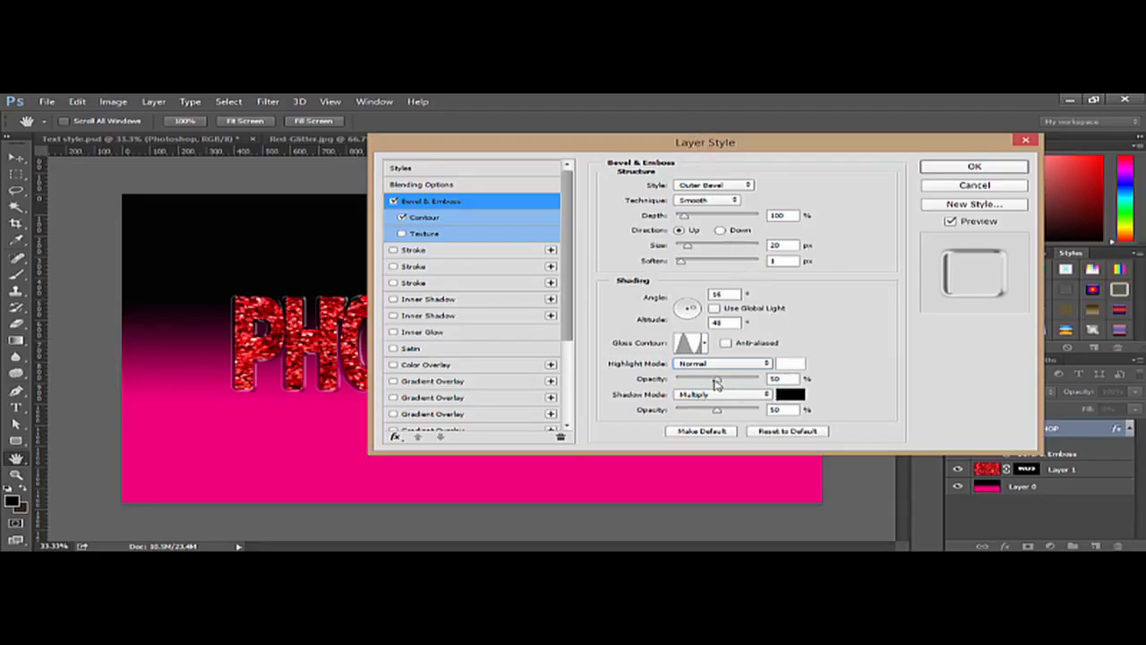
left_click_drag(715, 383, 763, 379)
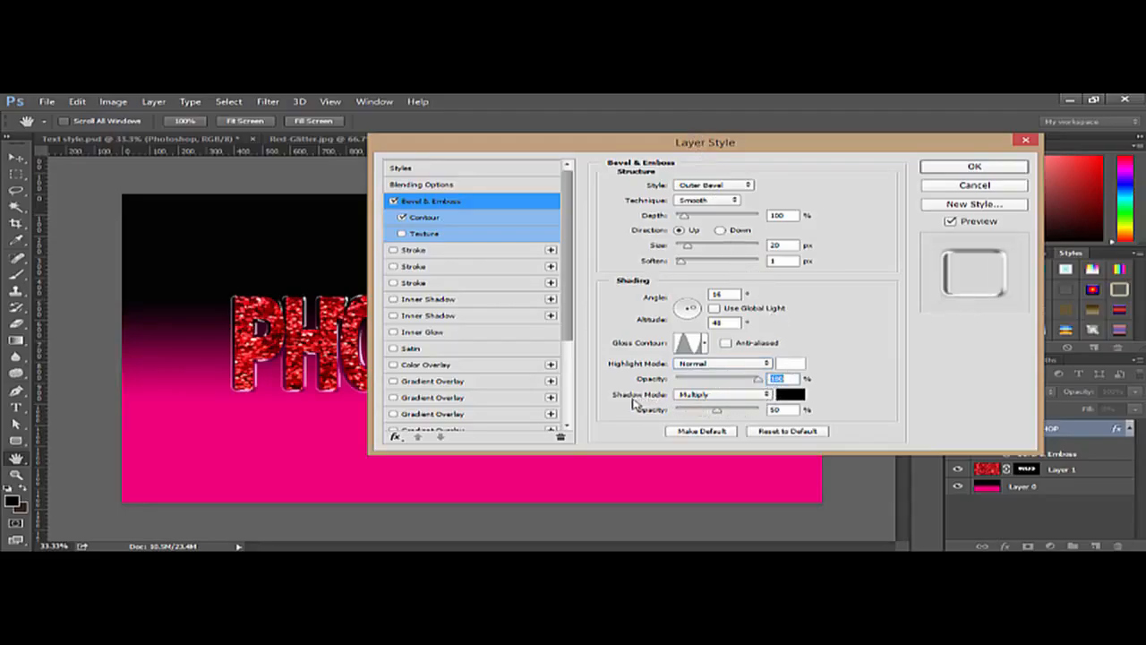
Step: Set the bevel's shadow mode to Difference with 35% opacity
left_click(769, 397)
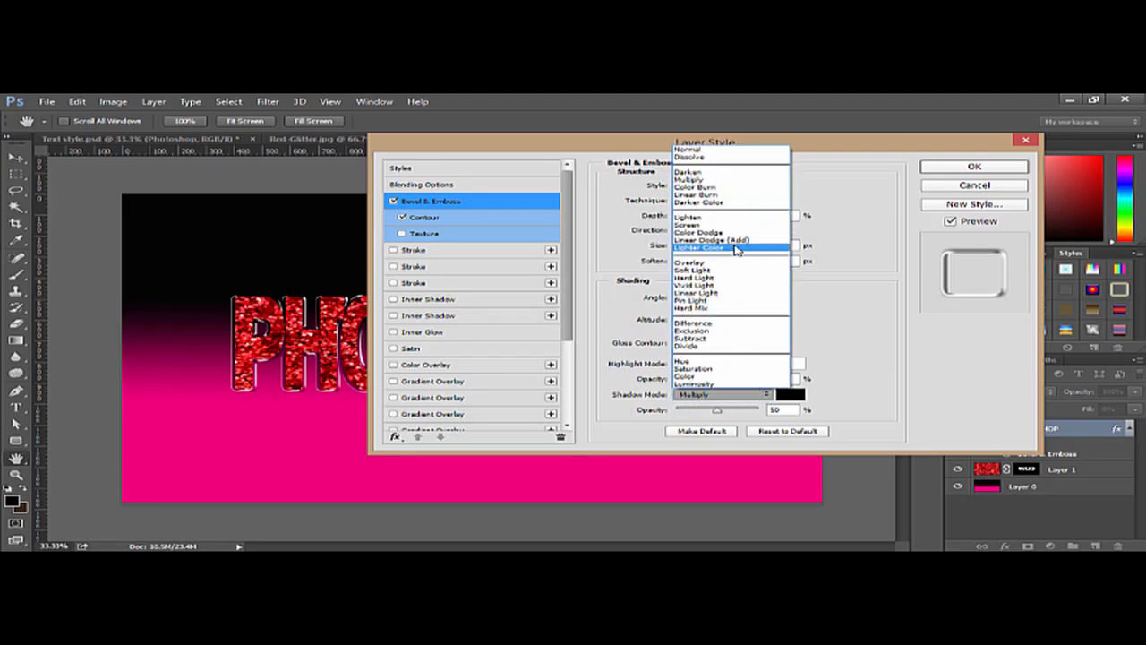
left_click(733, 324)
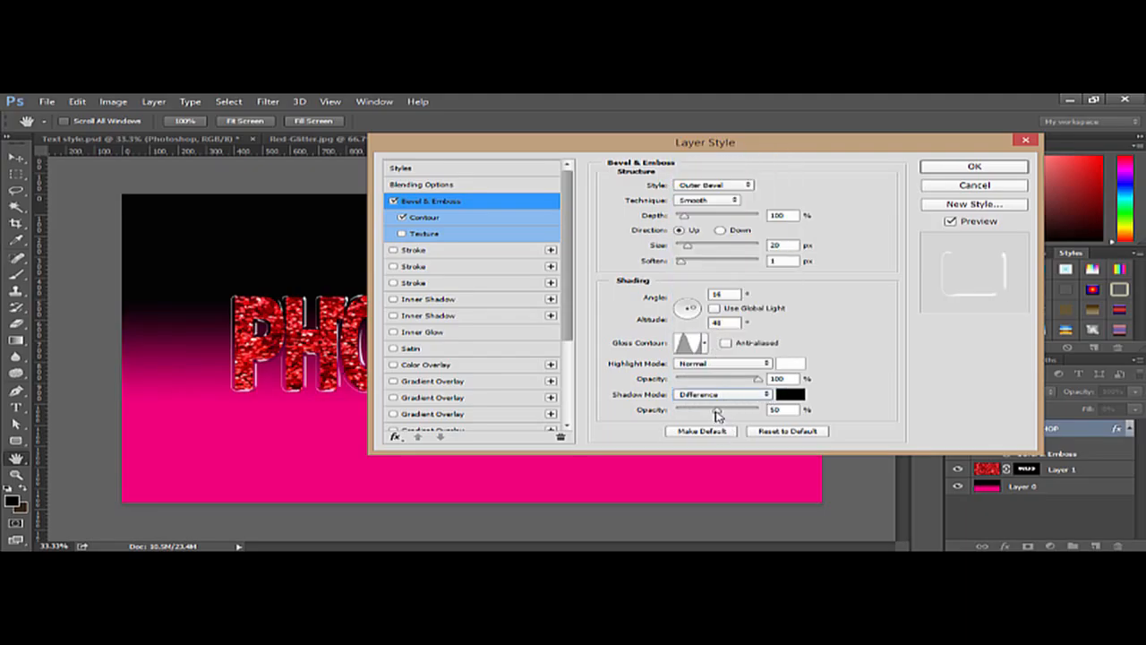
left_click_drag(717, 414, 707, 413)
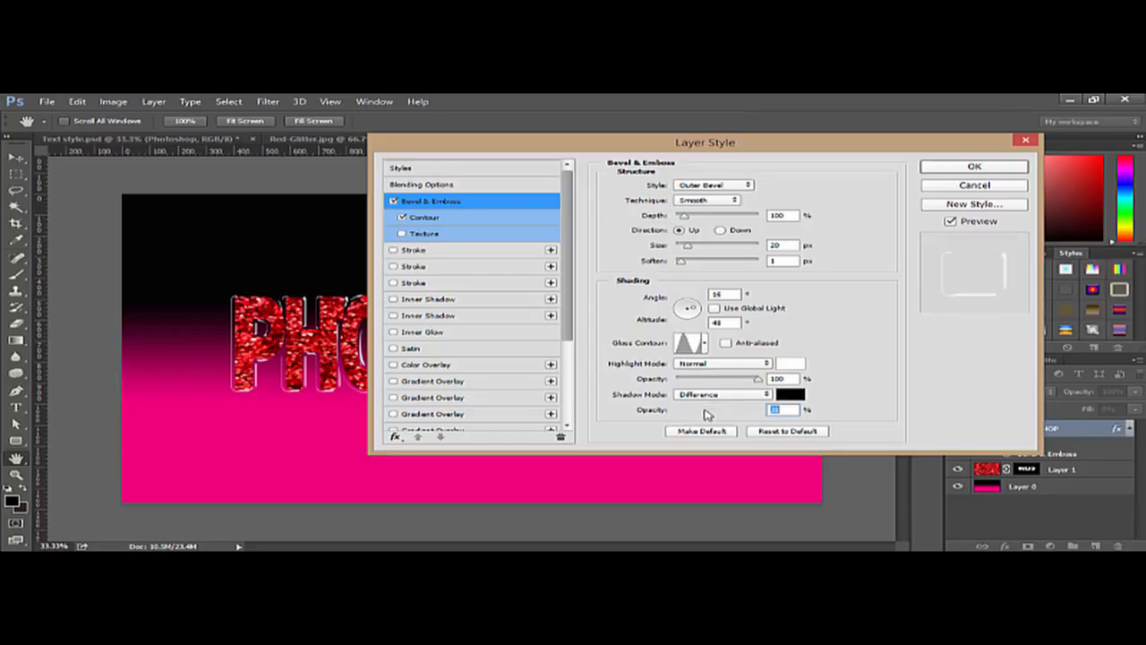
Step: Change the bevel's shadow color to a gray with 57% brightness (#919191)
left_click(785, 395)
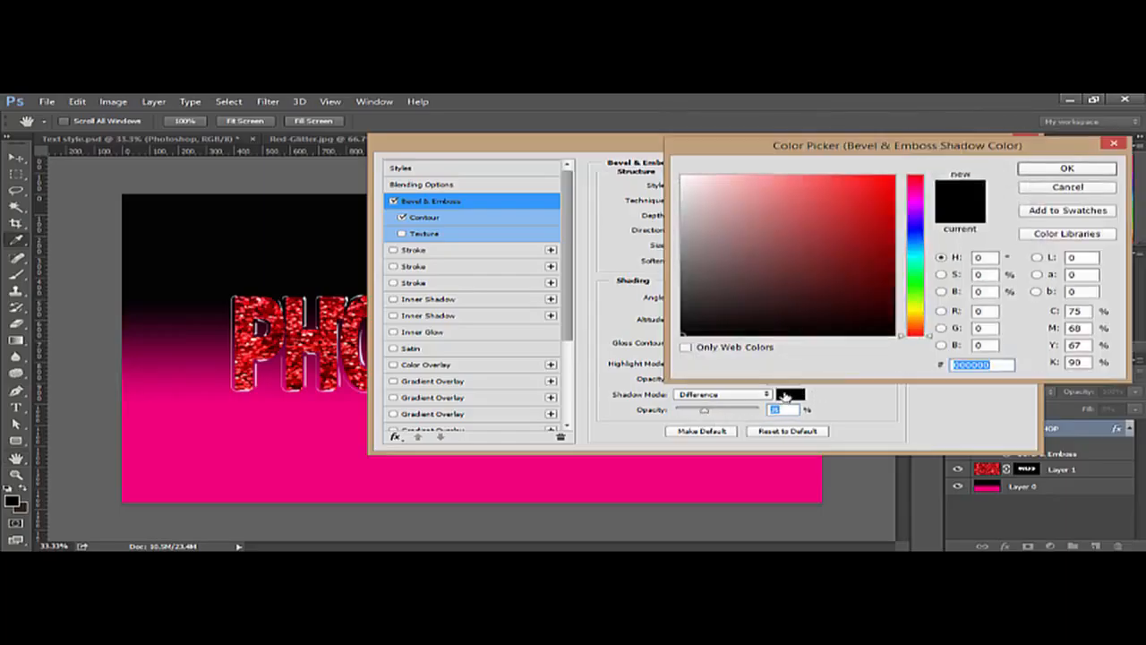
left_click(988, 257)
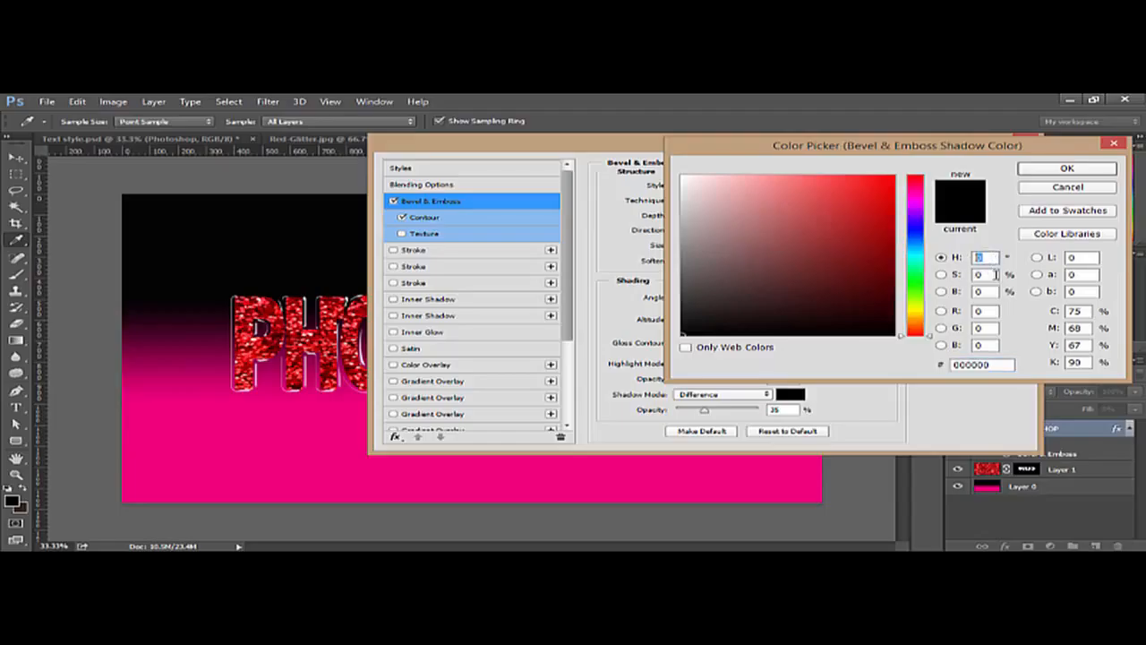
key("Tab")
key("Tab")
type("57")
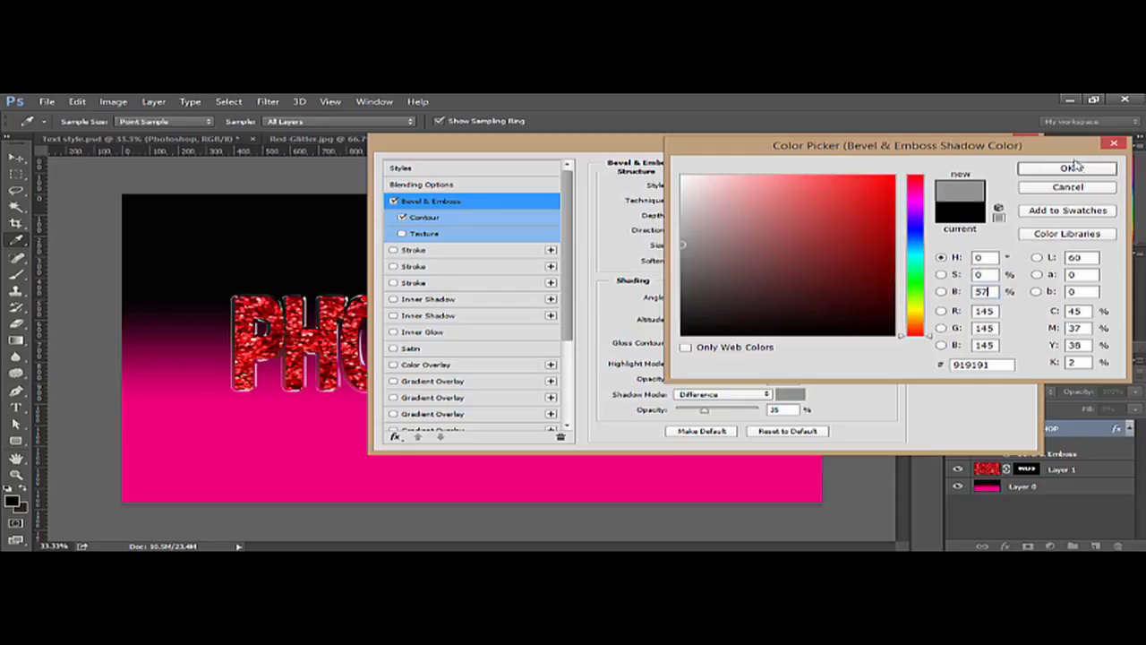
left_click(1073, 167)
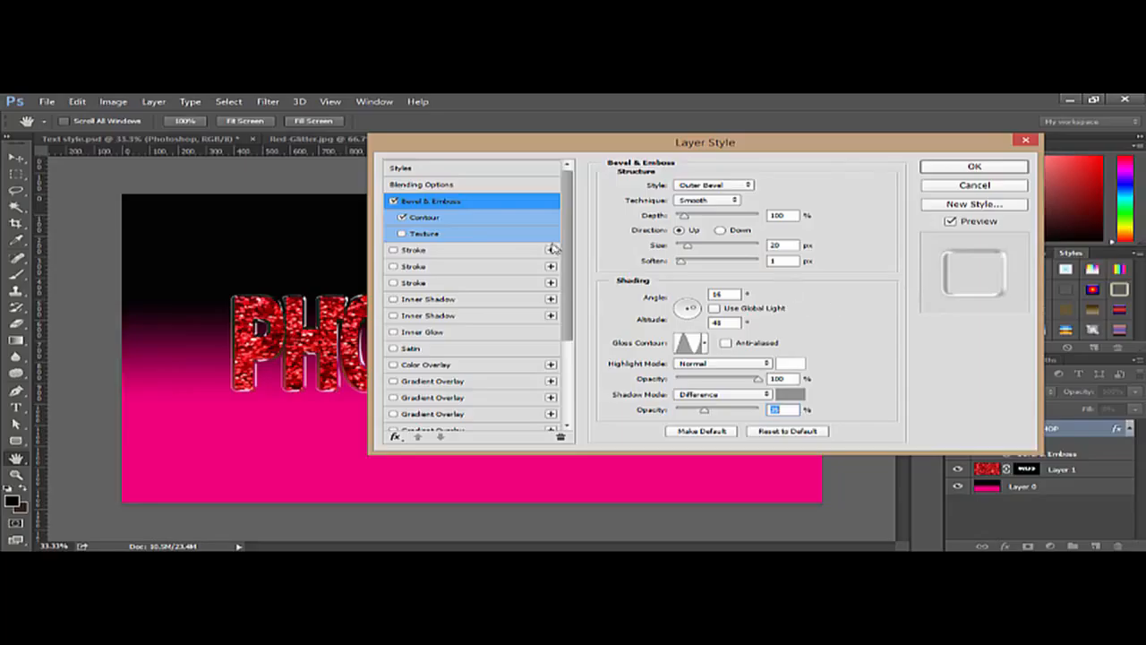
Step: Choose the Cone - Inverted preset for the bevel's Contour element
left_click(465, 220)
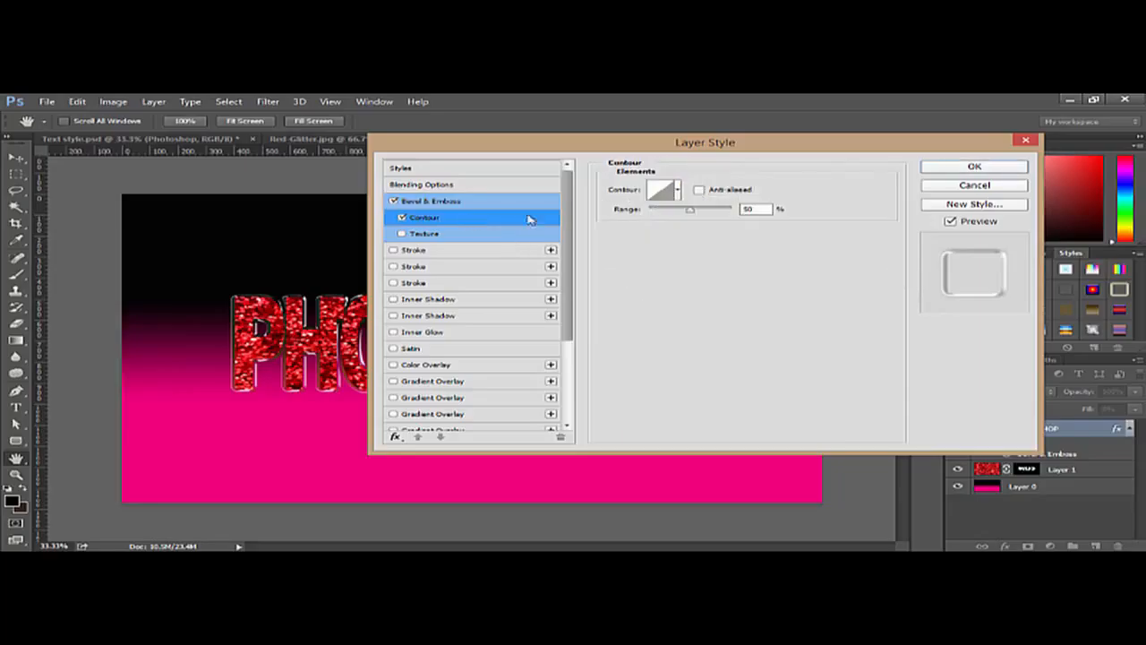
left_click(678, 197)
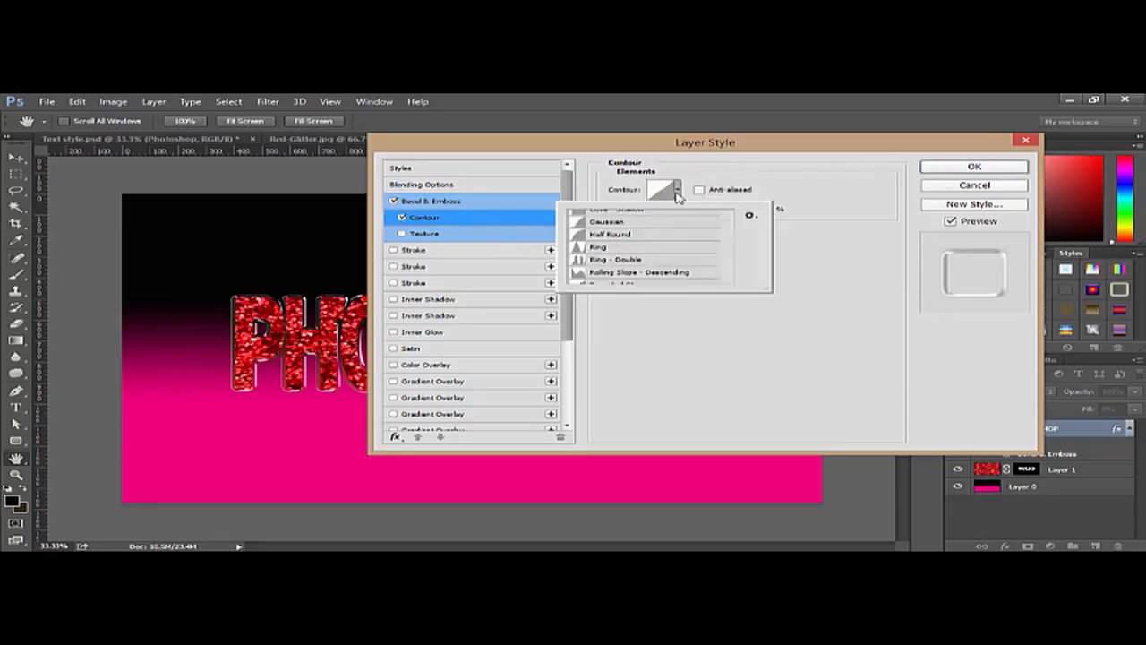
scroll(737, 233, "up", 1)
scroll(736, 233, "up", 4)
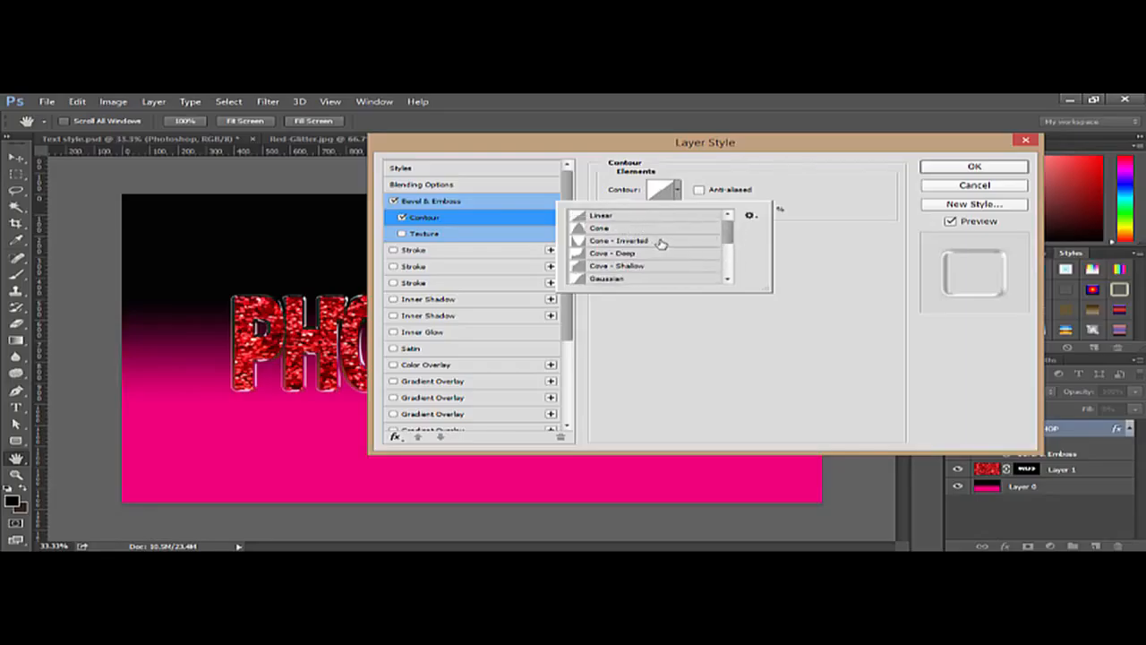
left_click(660, 241)
double_click(660, 242)
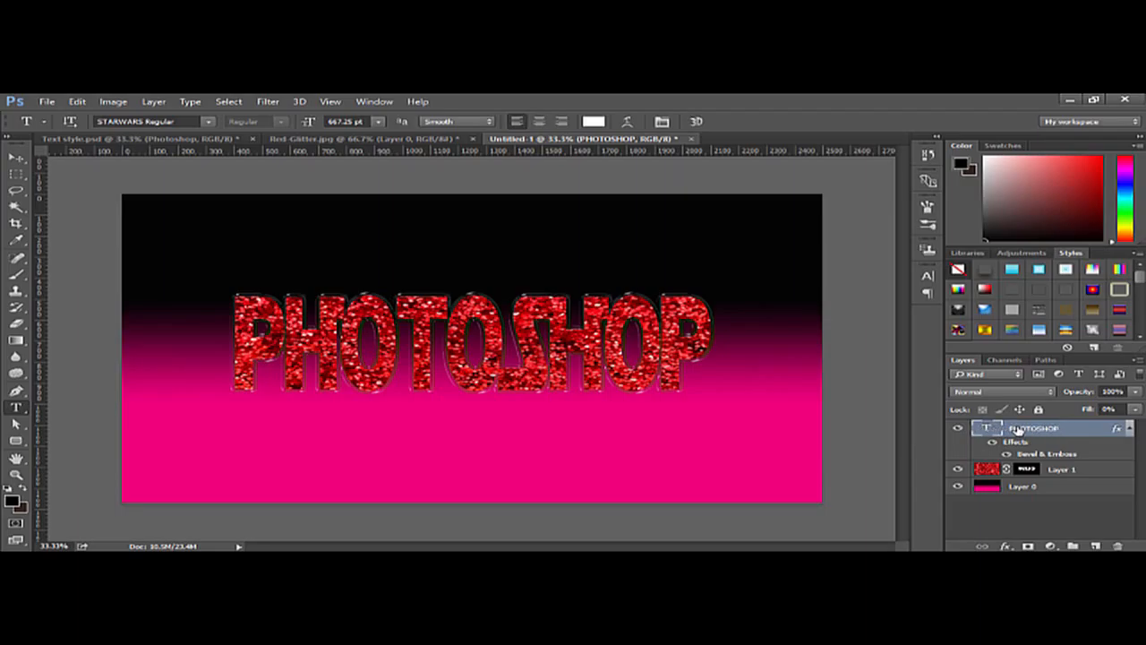
Step: Duplicate the PHOTOSHOP text layer and change the copy's bevel style to Inner Bevel
left_click_drag(1019, 430, 1096, 546)
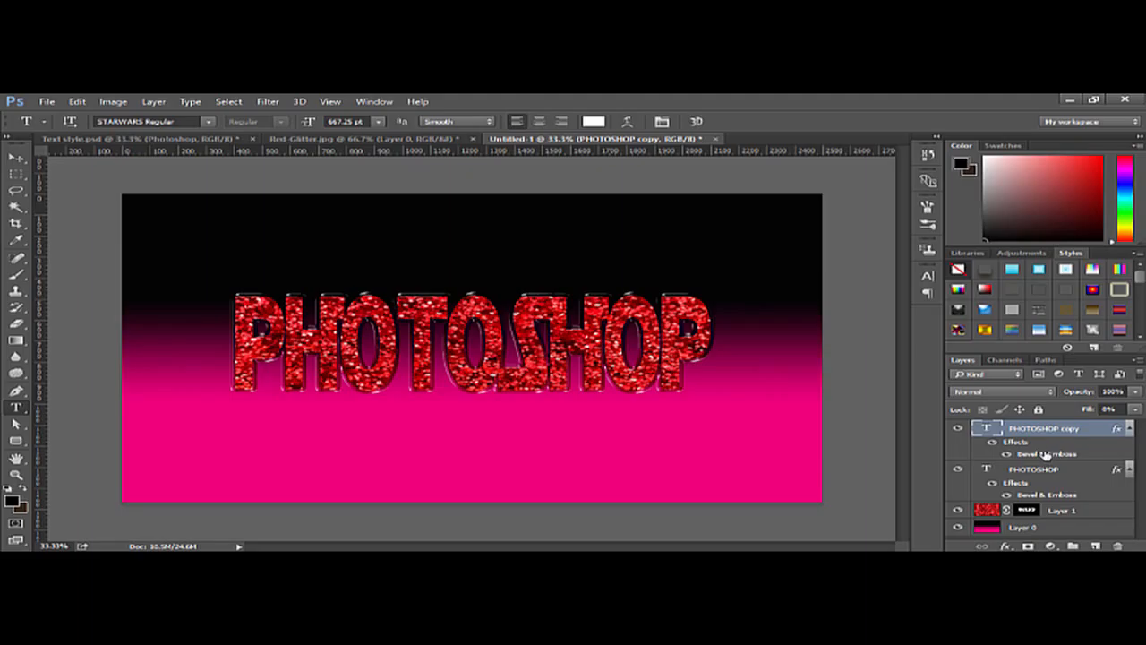
key("h")
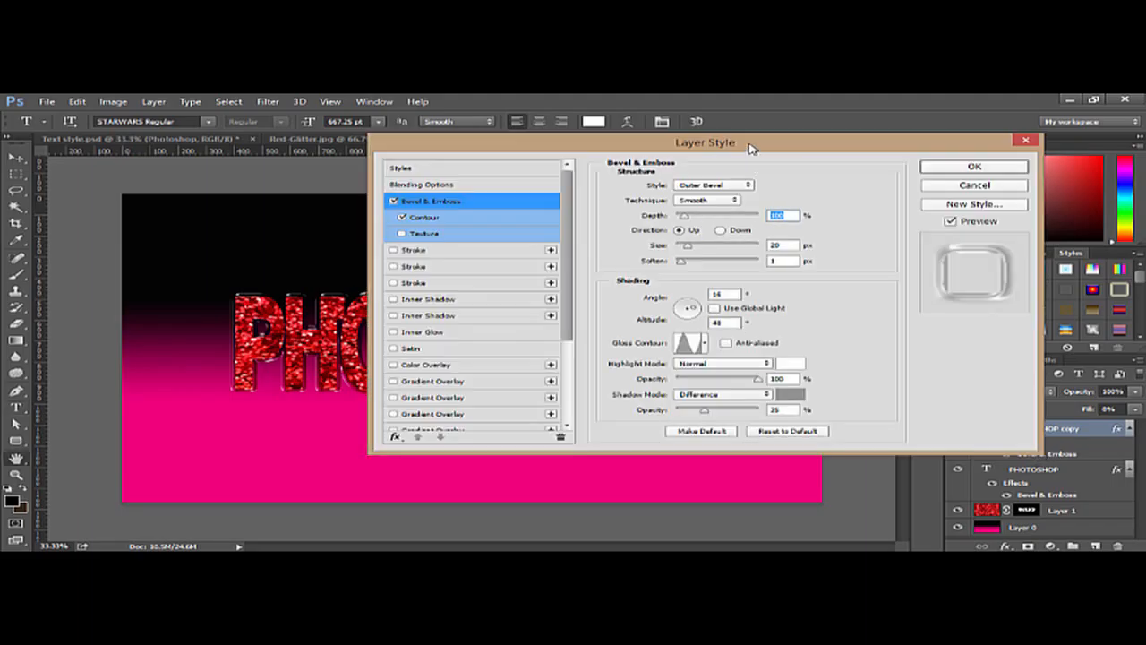
left_click_drag(729, 158, 713, 170)
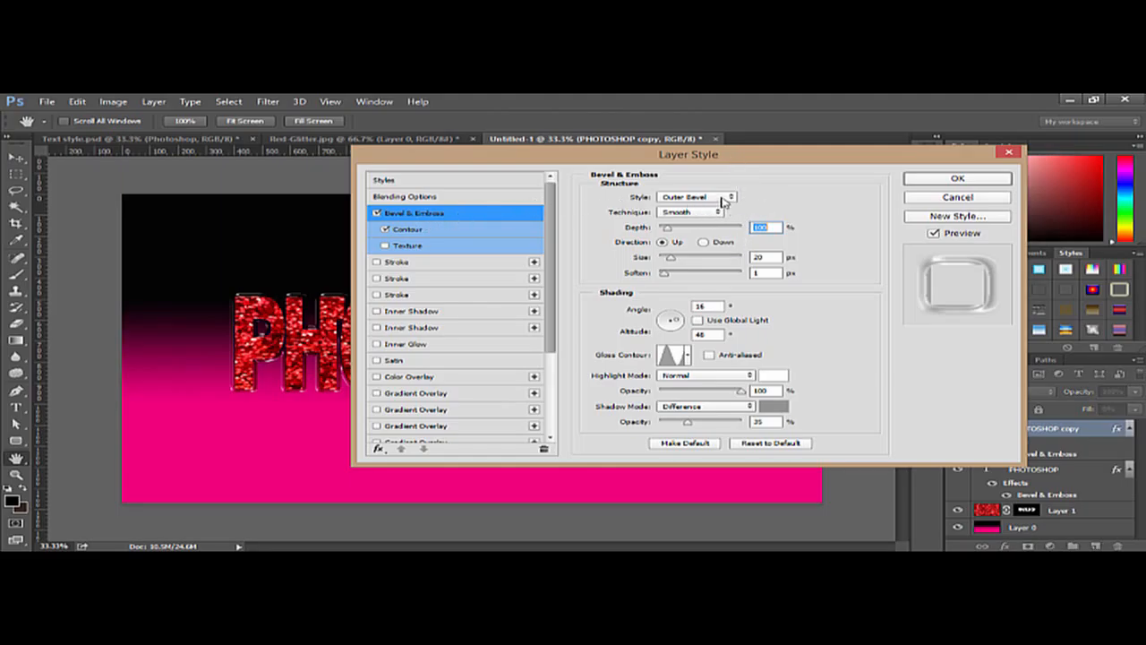
left_click(729, 201)
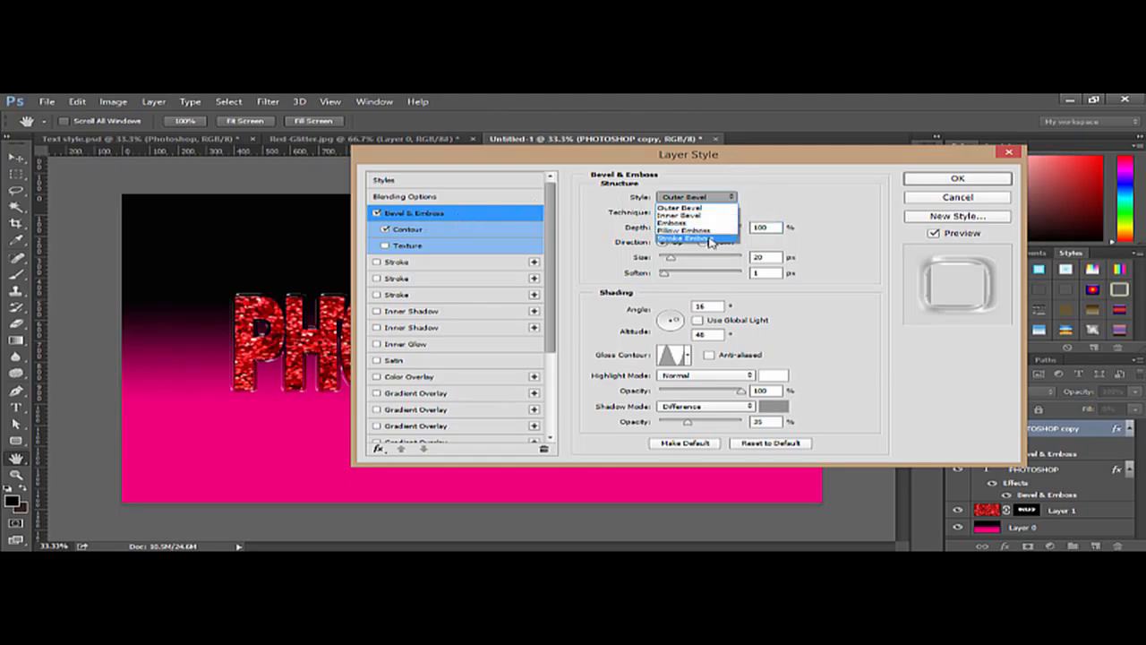
left_click(714, 217)
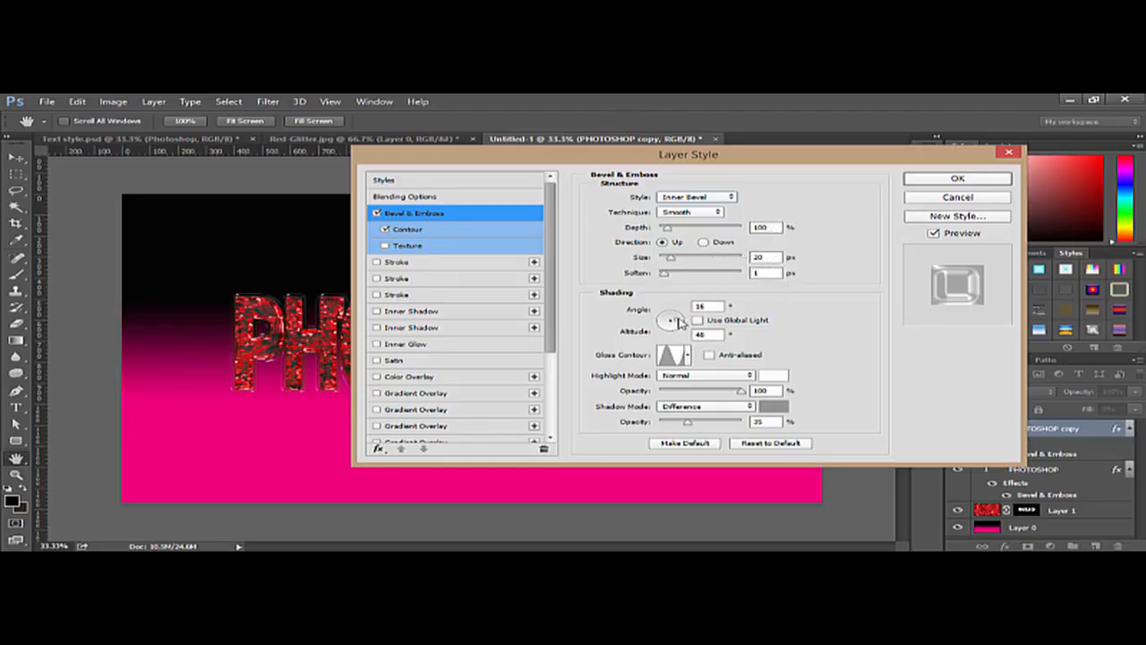
Step: Set the copied layer's bevel shading angle to -144° and altitude to 40°, and apply the layer style
mouse_move(675, 317)
left_mouse_down()
mouse_move(659, 319)
mouse_move(691, 328)
mouse_move(667, 332)
left_mouse_up()
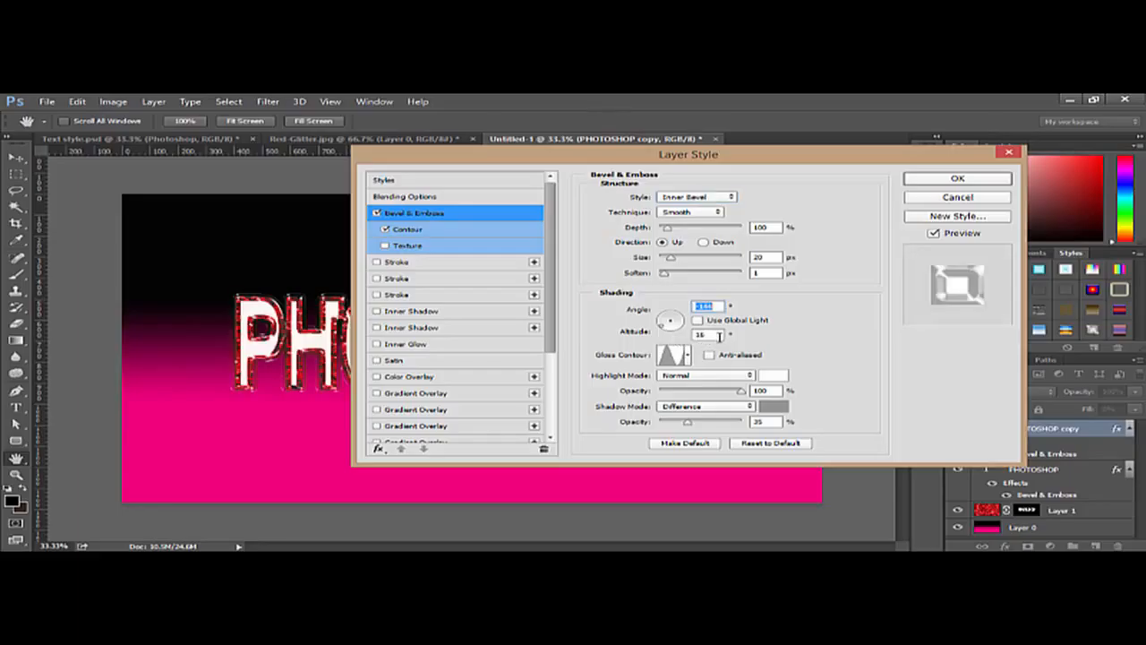
key("Tab")
type("48")
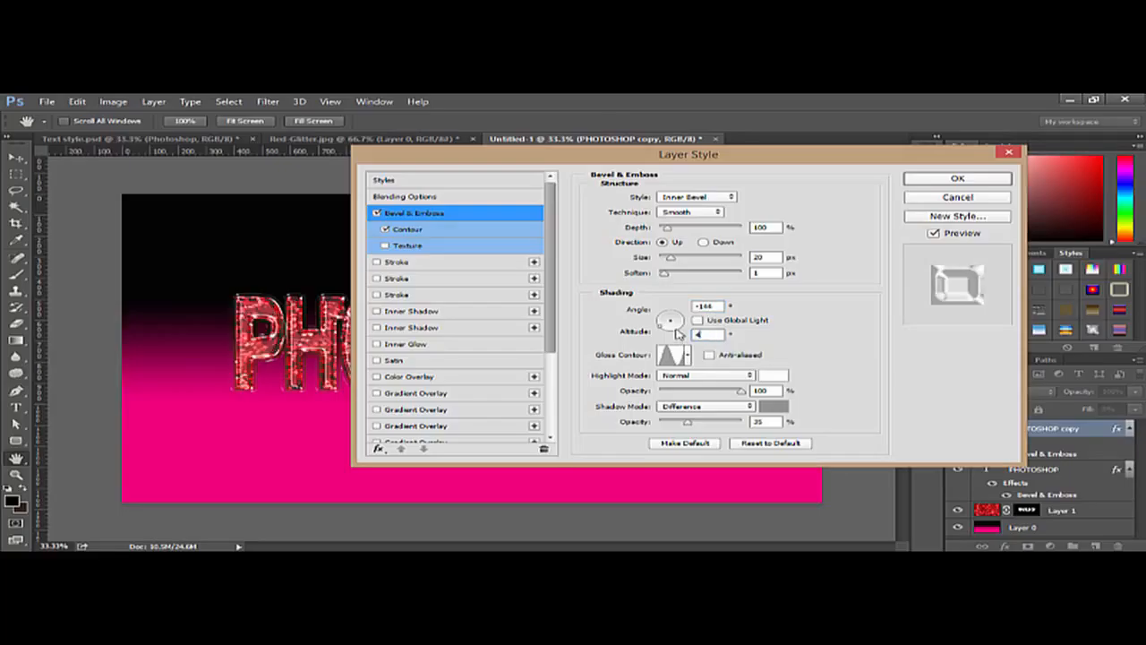
left_click(958, 180)
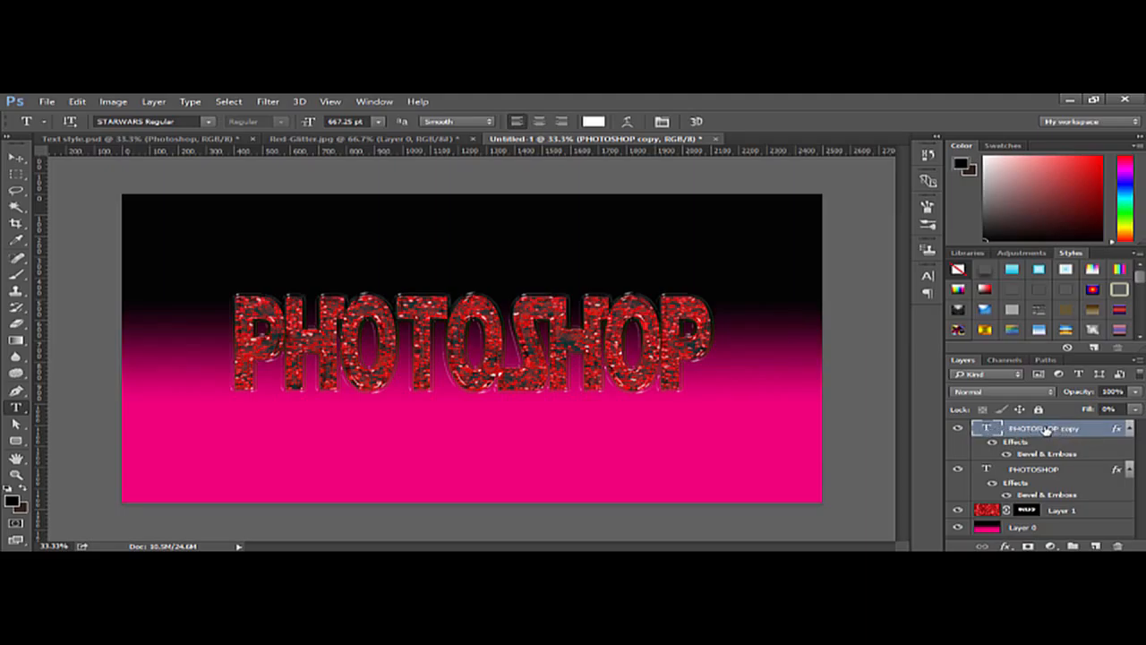
Step: Duplicate the PHOTOSHOP copy layer and set the duplicate's bevel to 551% depth, 27 px size and 12 px soften
left_click_drag(1047, 431, 1098, 545)
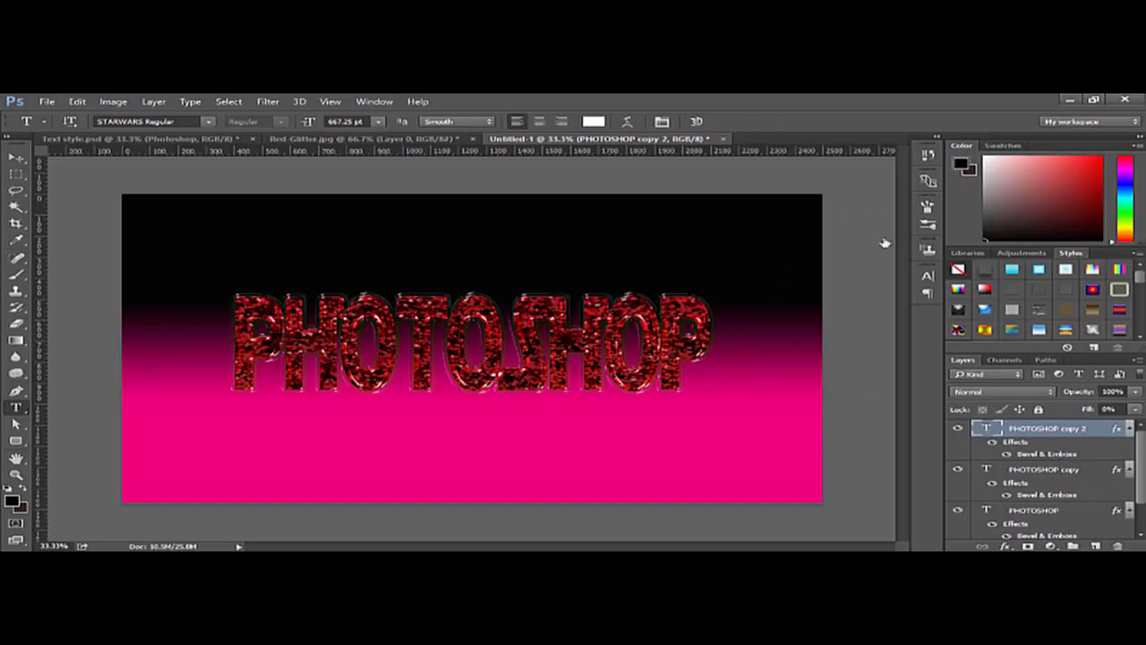
key("space")
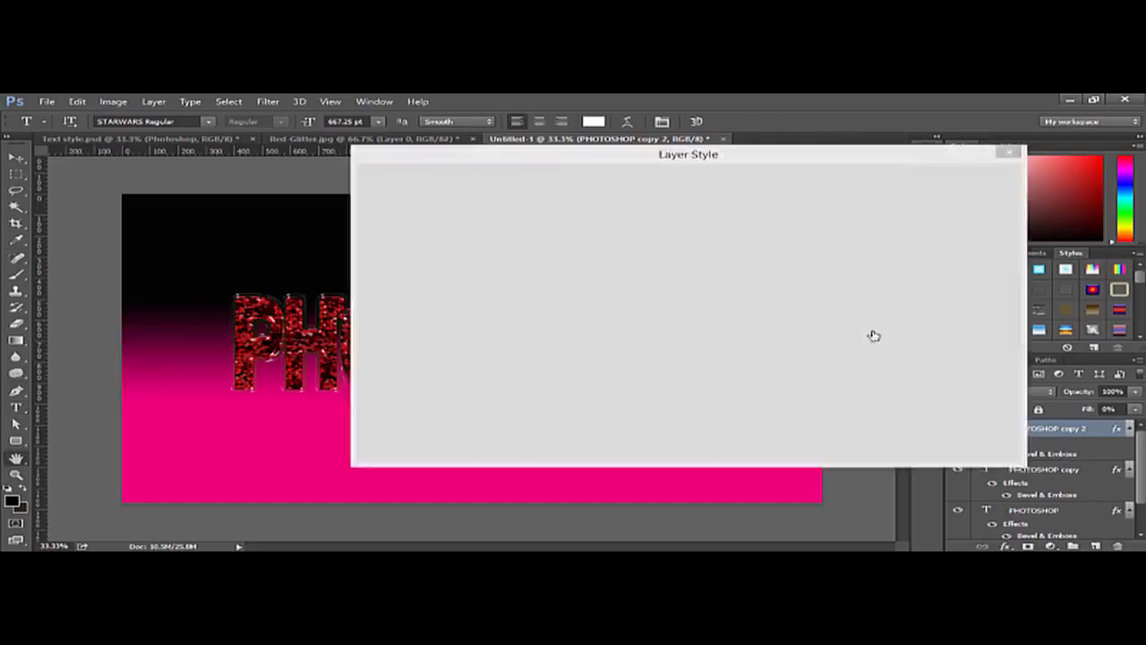
left_click_drag(823, 157, 805, 161)
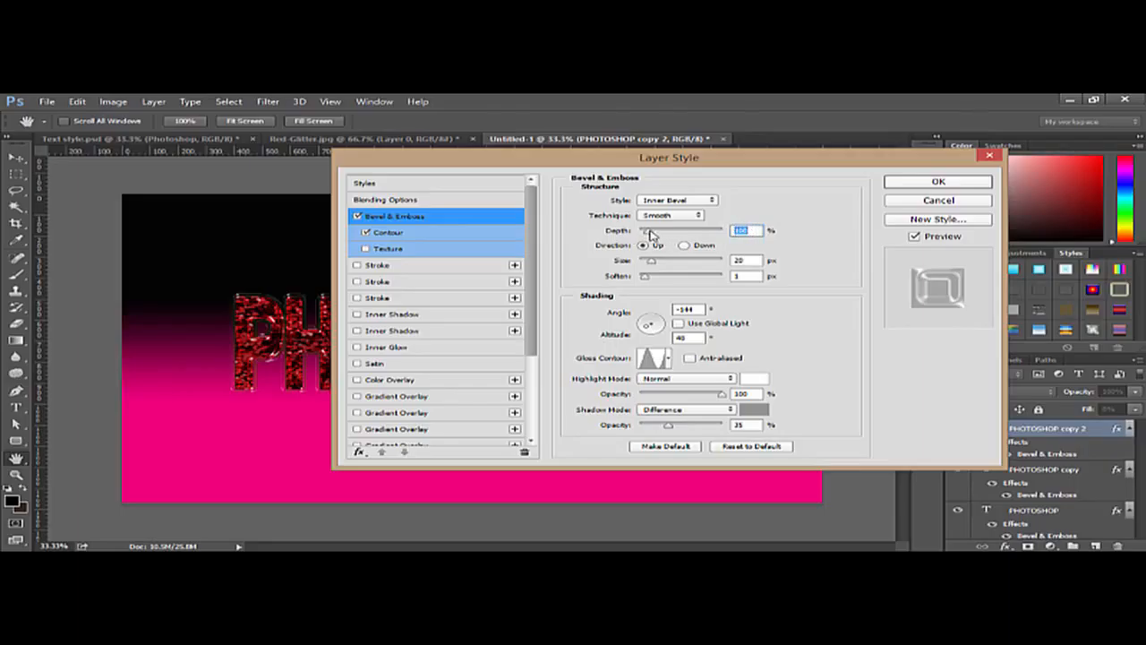
left_click_drag(651, 235, 686, 235)
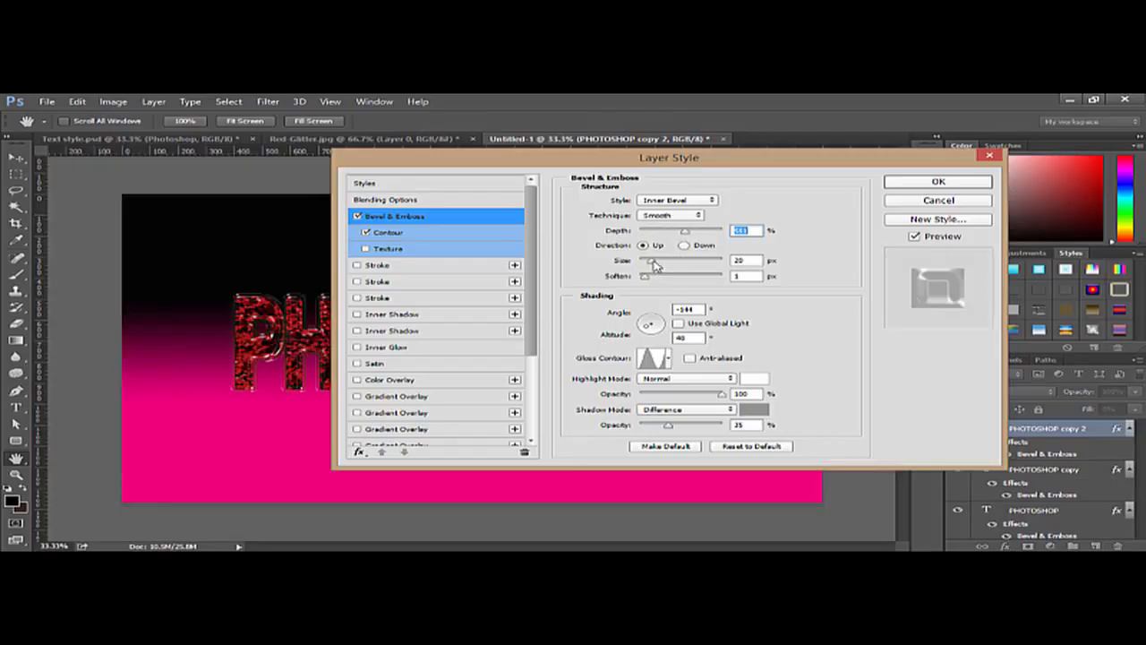
left_click(654, 262)
left_click_drag(655, 263, 653, 262)
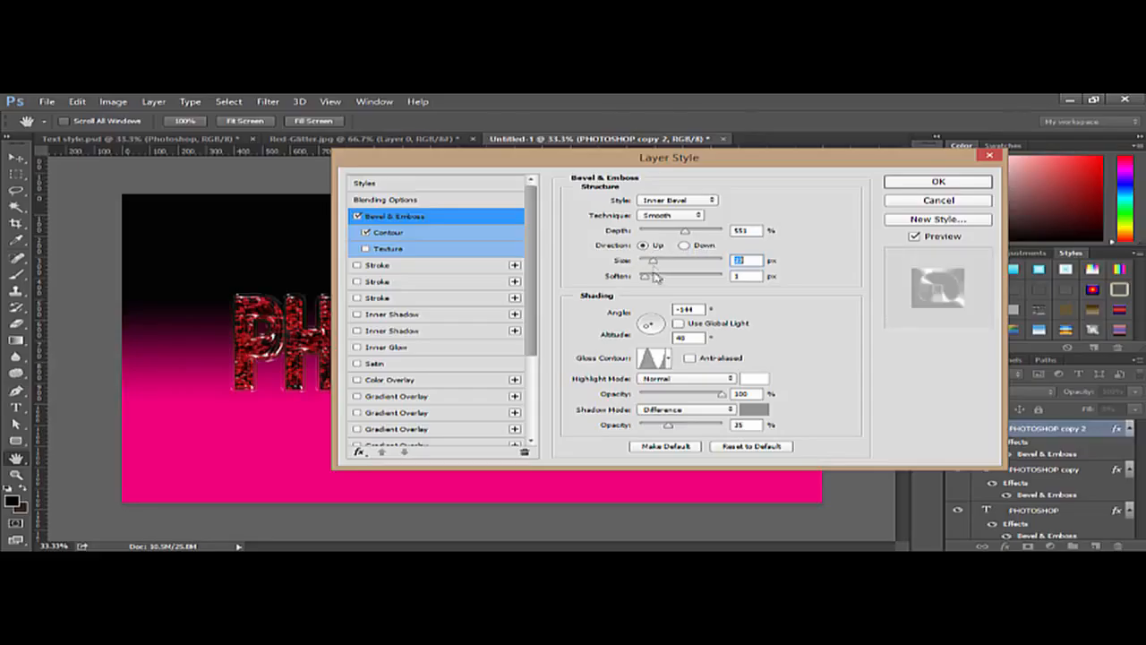
left_click(643, 278)
left_click_drag(653, 281, 699, 280)
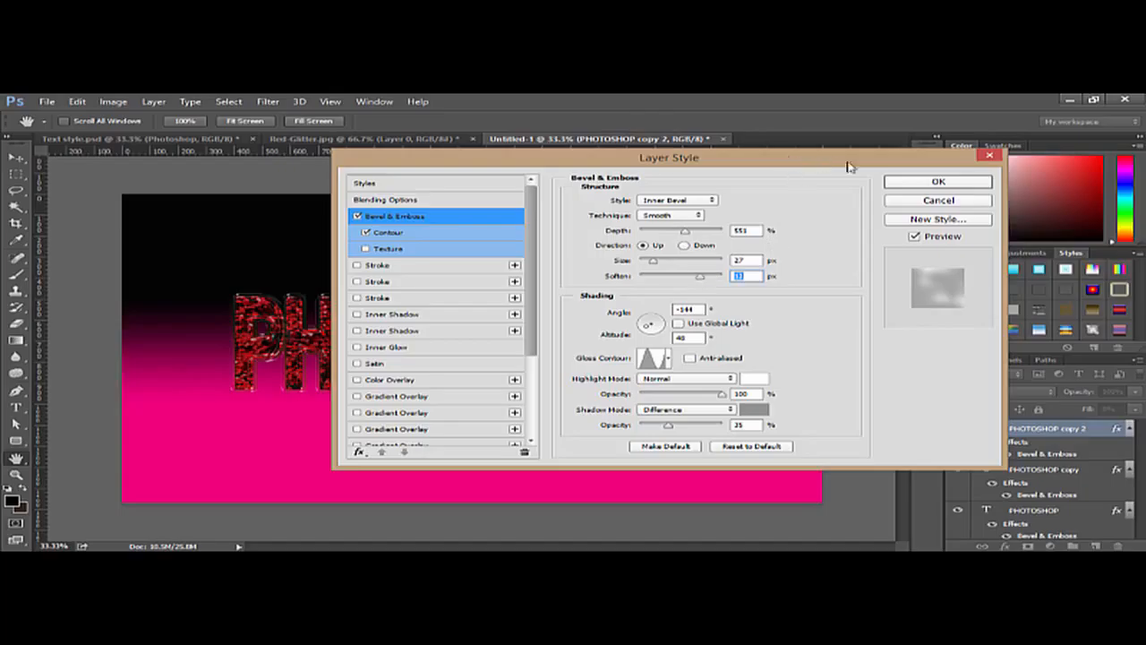
Step: Set the second copy's bevel shading angle to 121° and altitude to 40°
left_click_drag(791, 163, 930, 148)
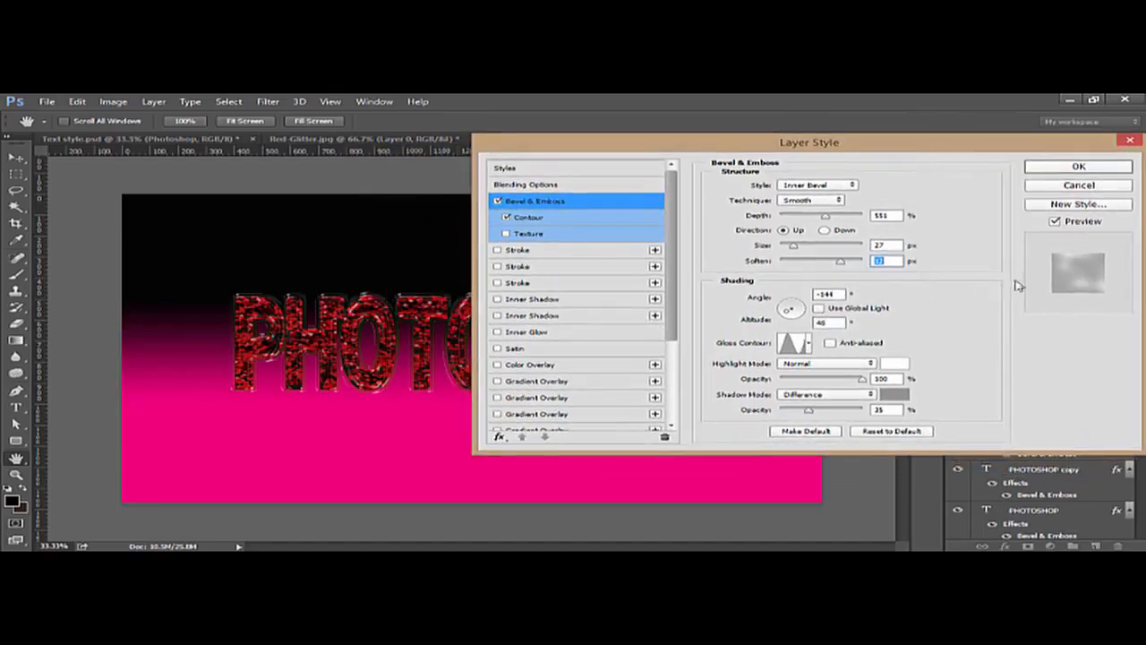
mouse_move(785, 312)
left_mouse_down()
mouse_move(802, 314)
mouse_move(780, 323)
mouse_move(786, 303)
left_mouse_up()
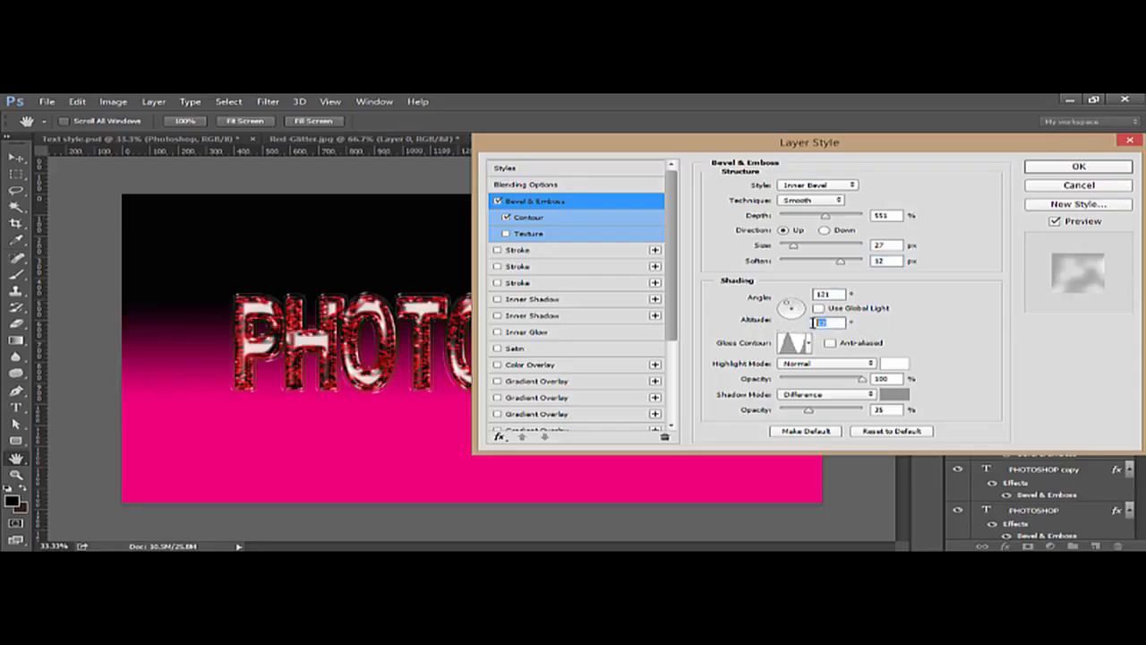
type("40")
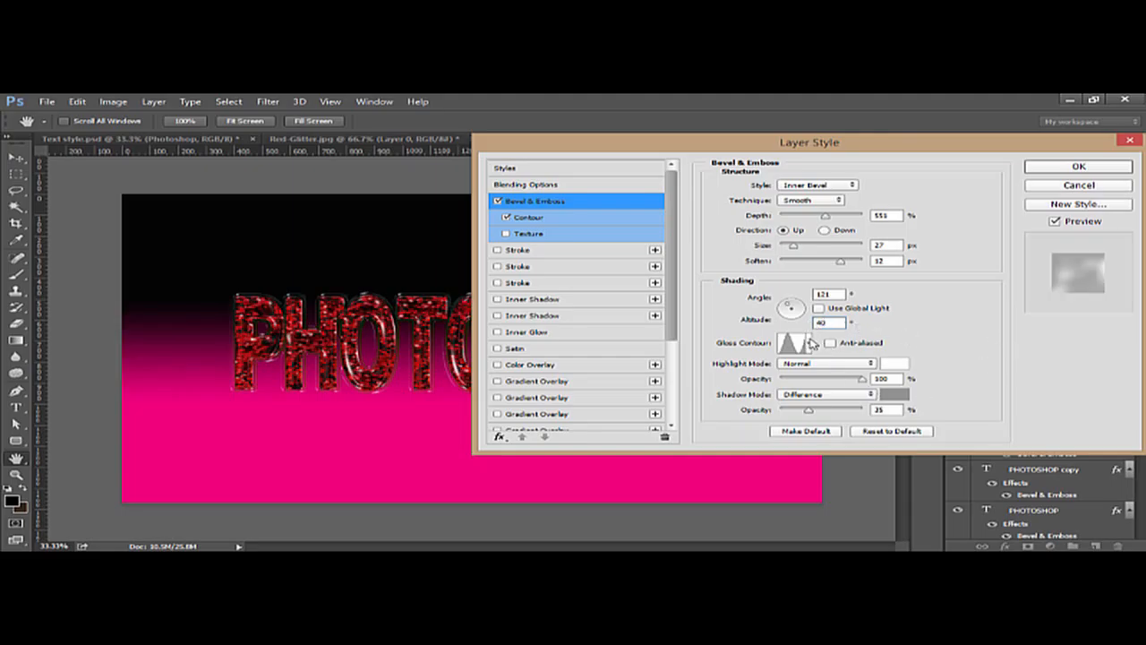
Step: Set the second copy's bevel gloss contour to Linear and its highlight mode to Vivid Light at 75% opacity
left_click(810, 344)
left_click(776, 369)
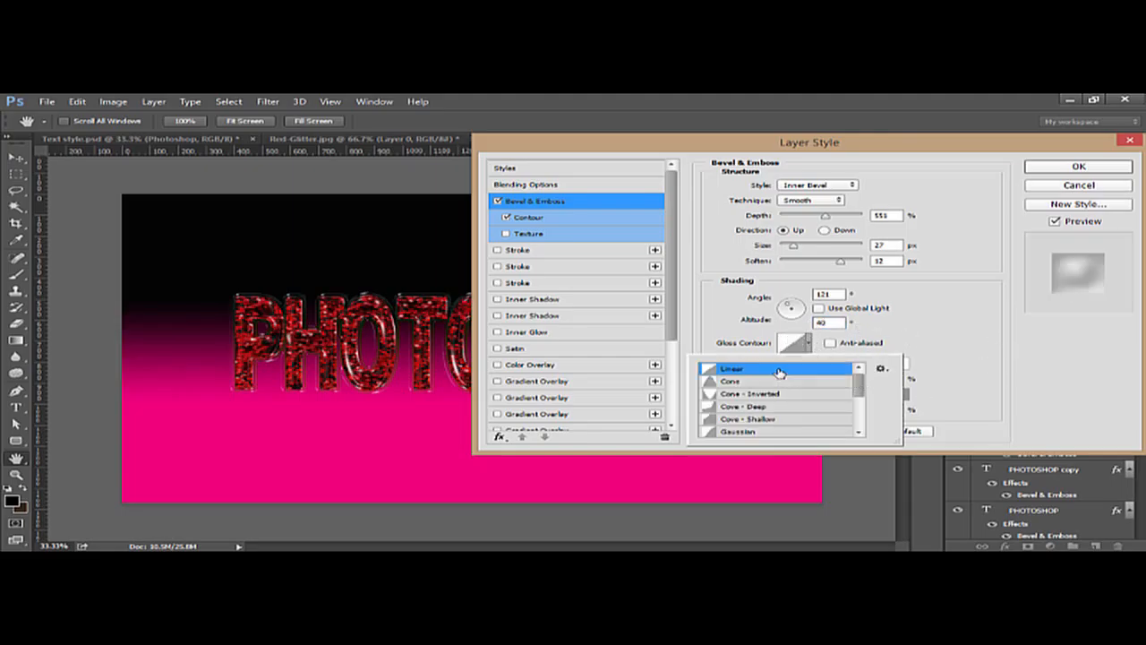
left_click(809, 345)
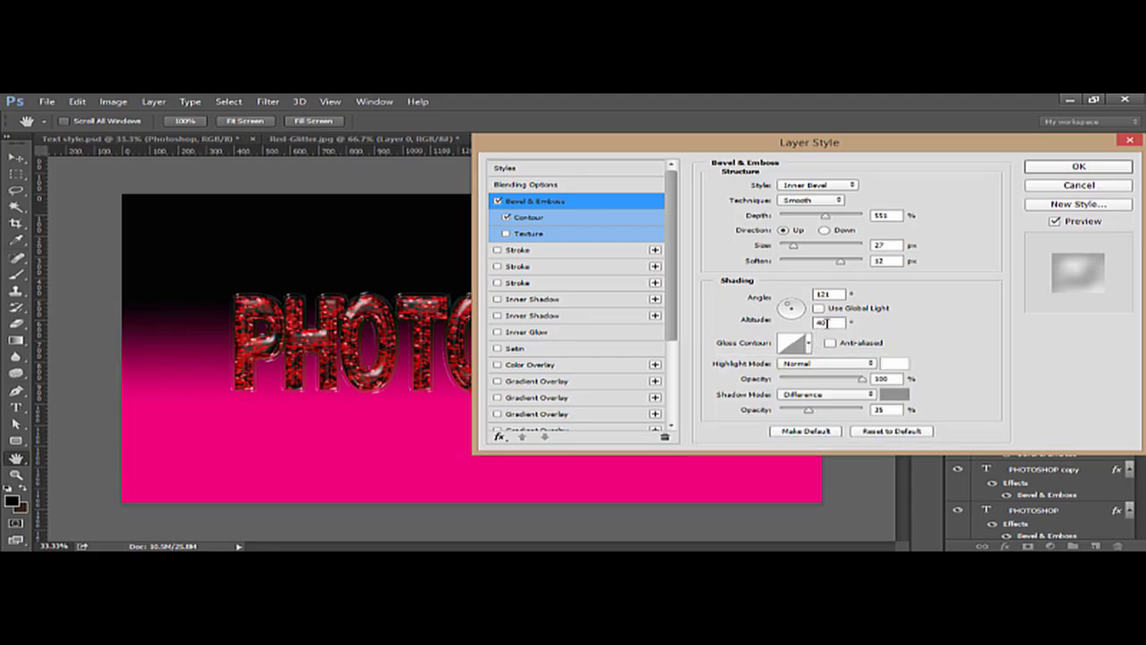
left_click_drag(829, 324, 818, 326)
left_click(870, 367)
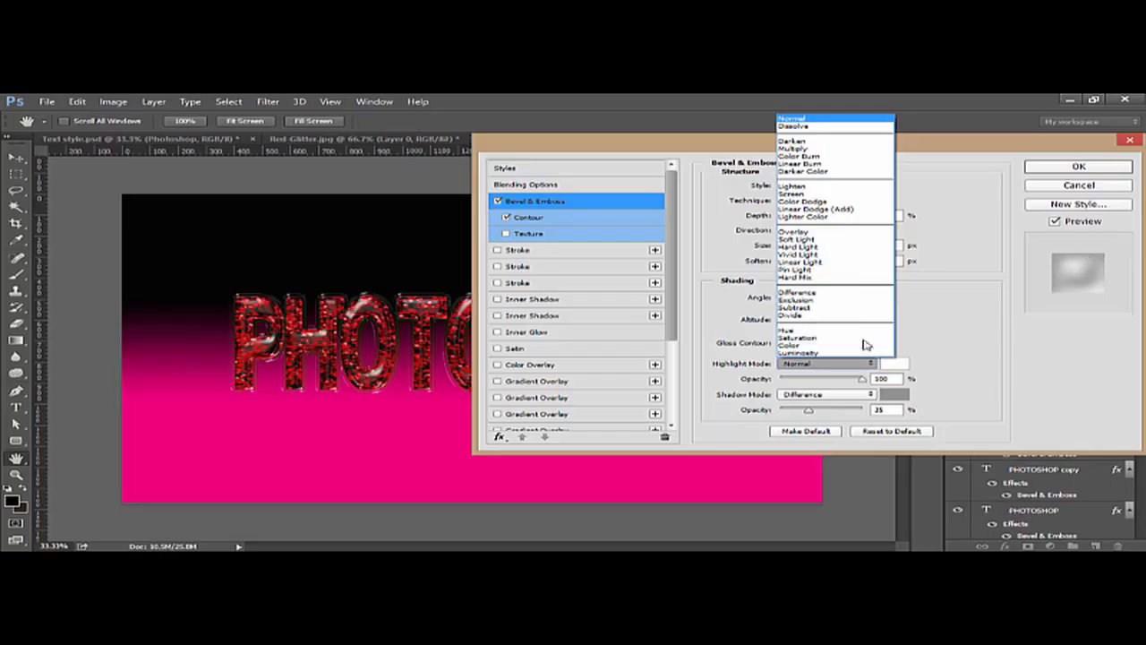
left_click(842, 257)
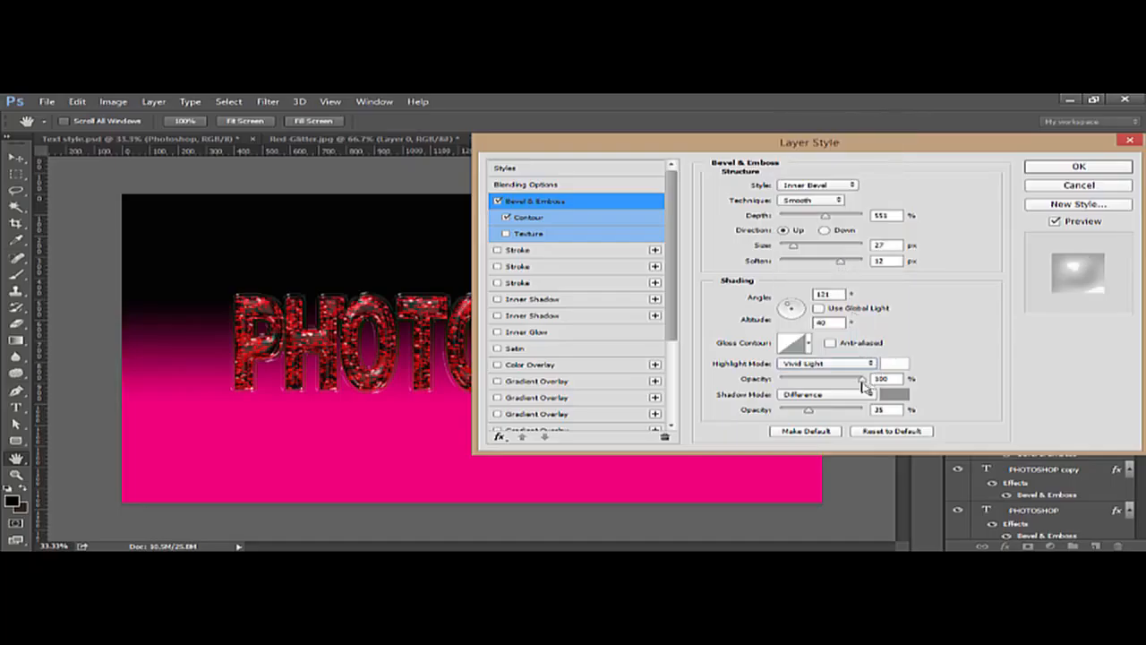
left_click_drag(862, 380, 844, 381)
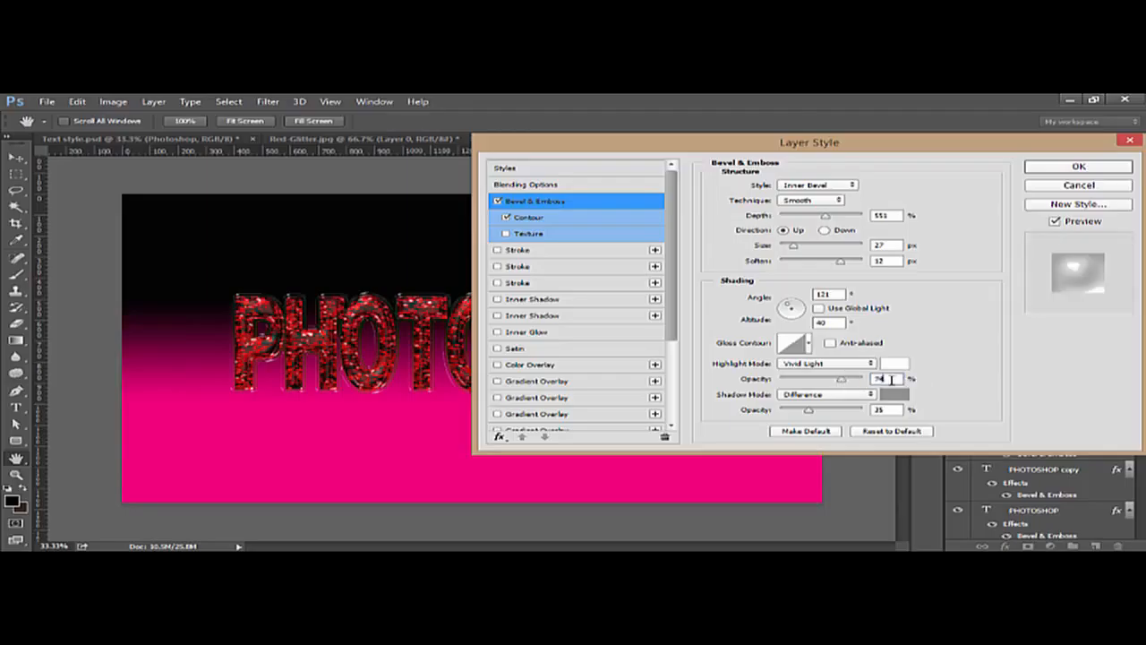
double_click(892, 380)
Step: Set the bevel's shadow mode to Multiply with 75% opacity
left_click(872, 399)
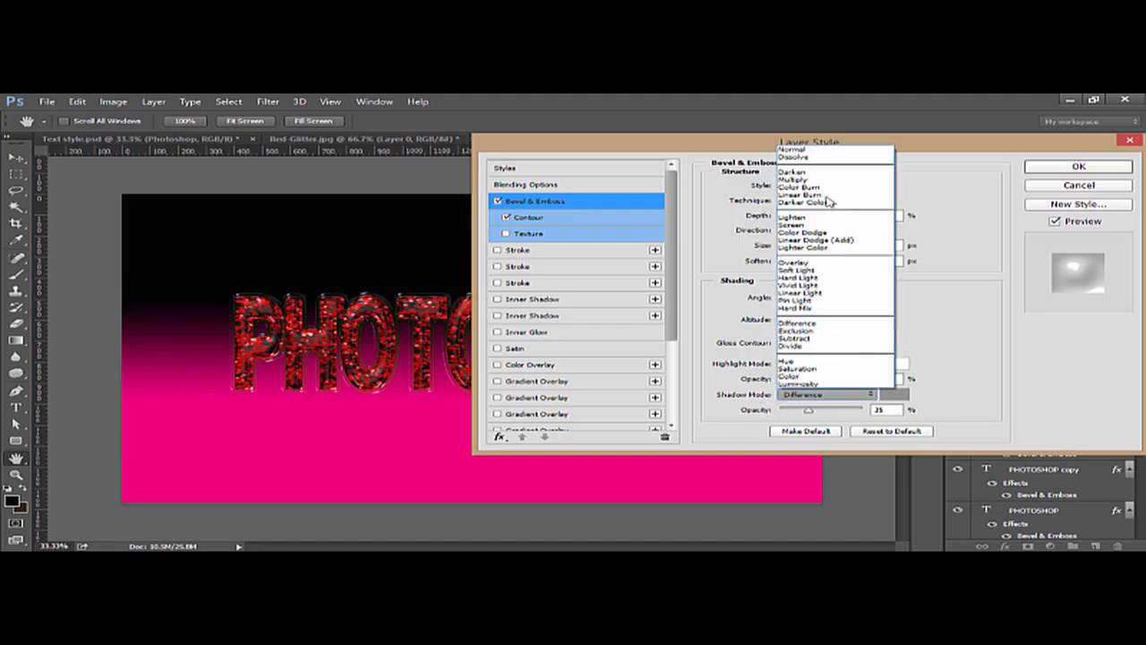
left_click(806, 177)
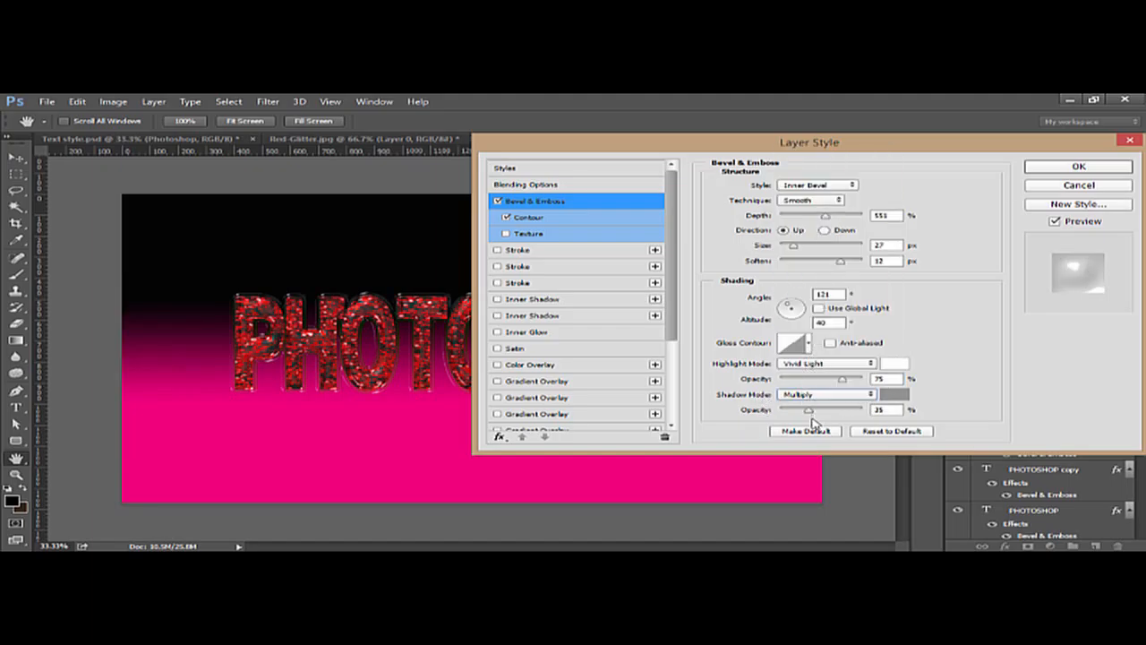
double_click(882, 409)
type("2")
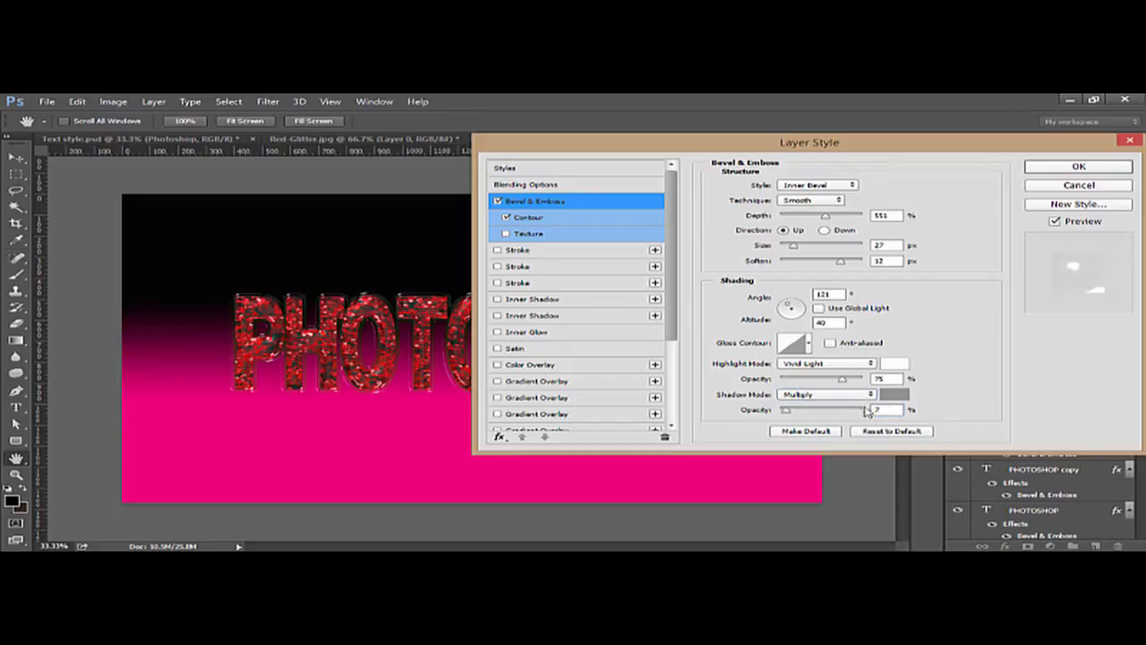
type("5")
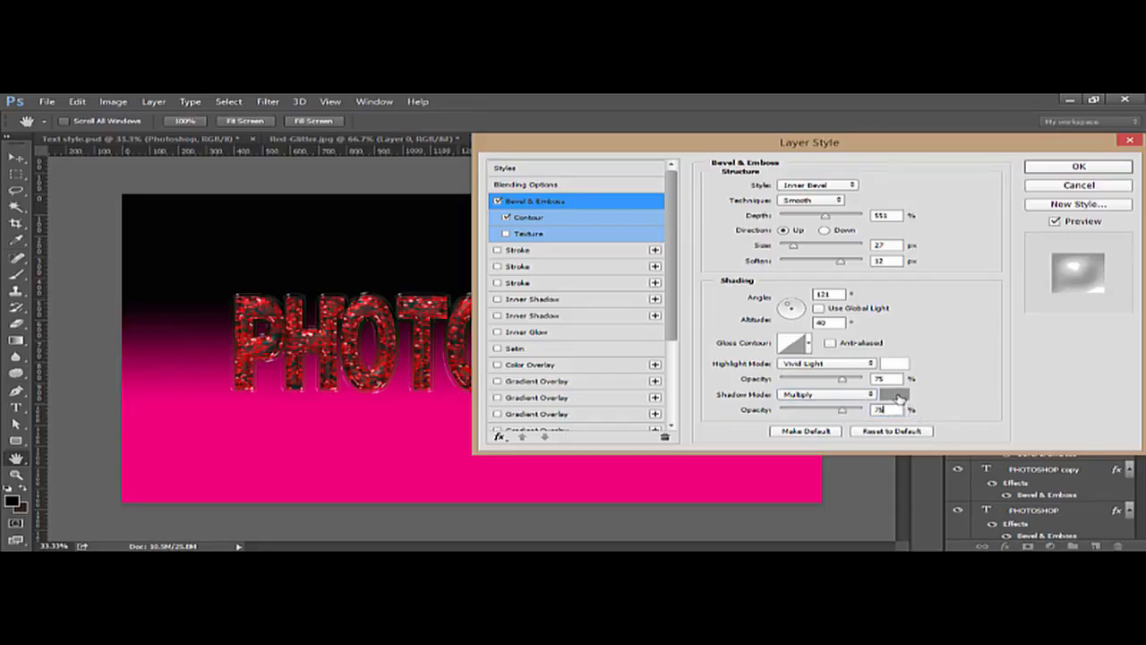
Step: Change the bevel's shadow color to dark gray by setting its brightness to 35%
left_click(898, 396)
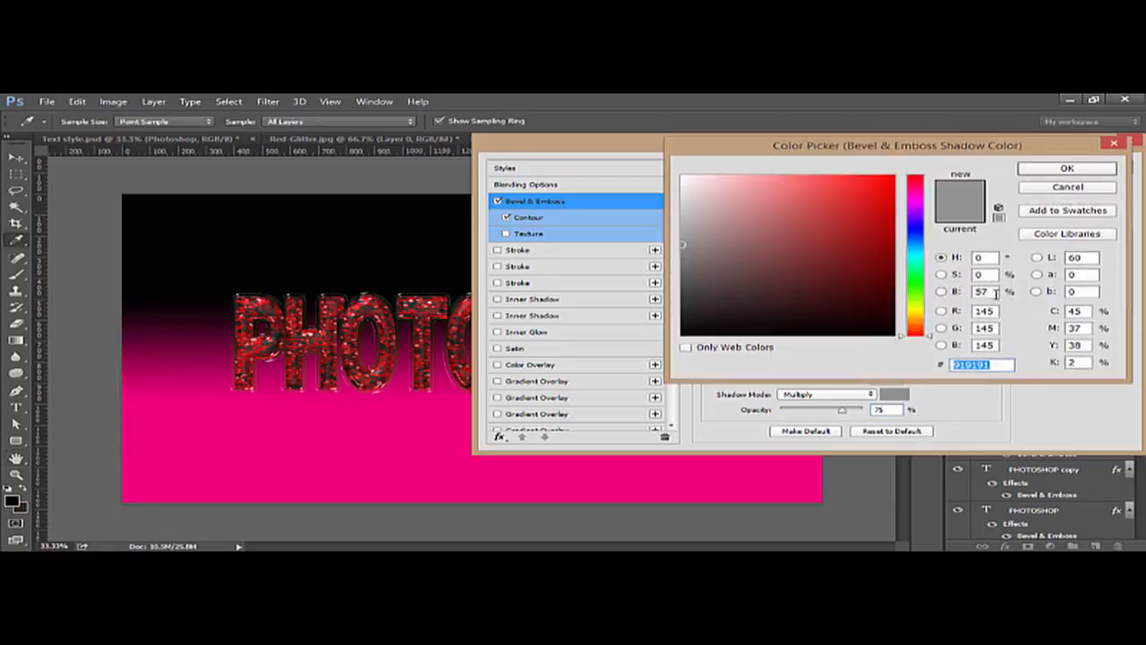
double_click(986, 292)
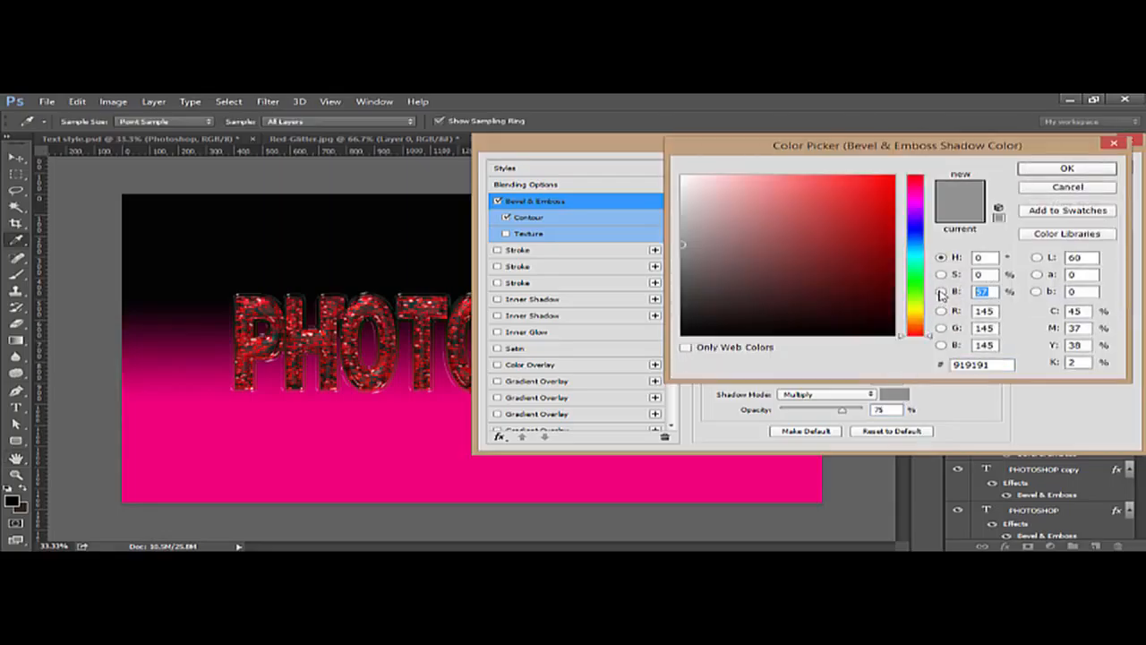
type("35")
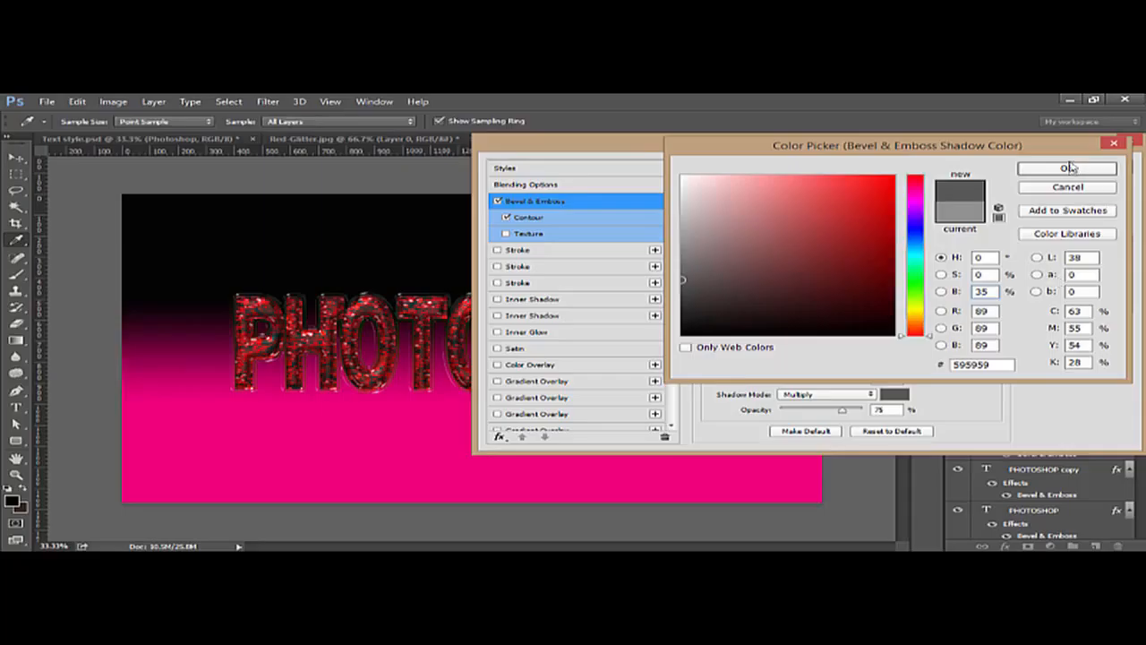
left_click(1070, 167)
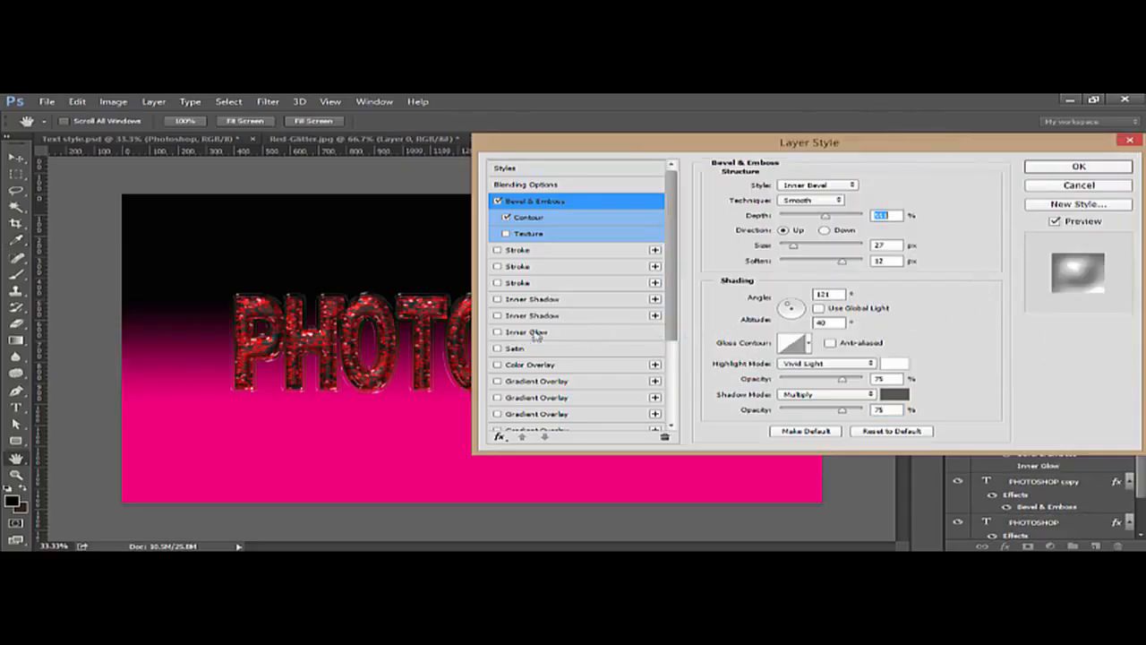
Step: Enable Inner Glow on the second copy and set it to Pin Light blending at 54% opacity
left_click(499, 333)
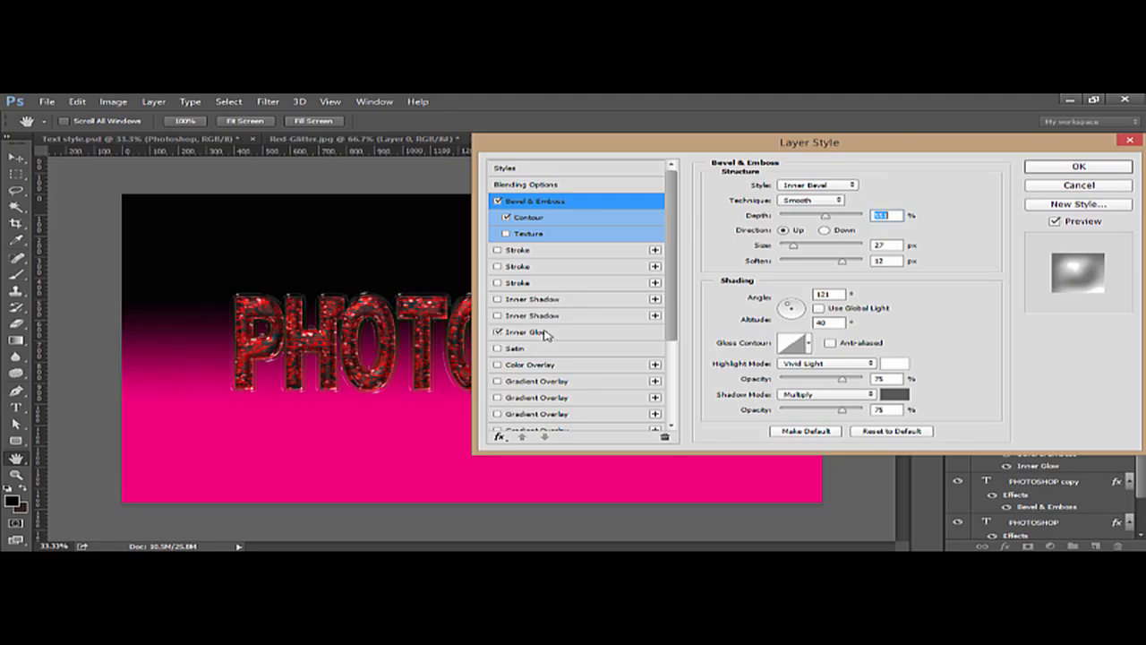
left_click(545, 334)
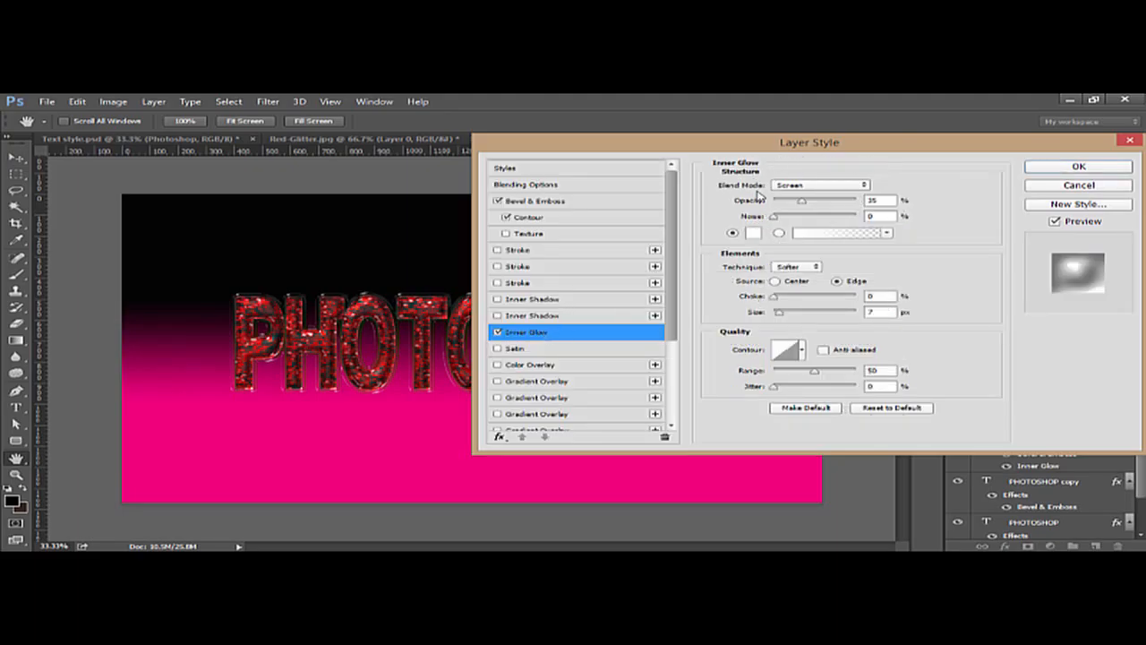
left_click(862, 186)
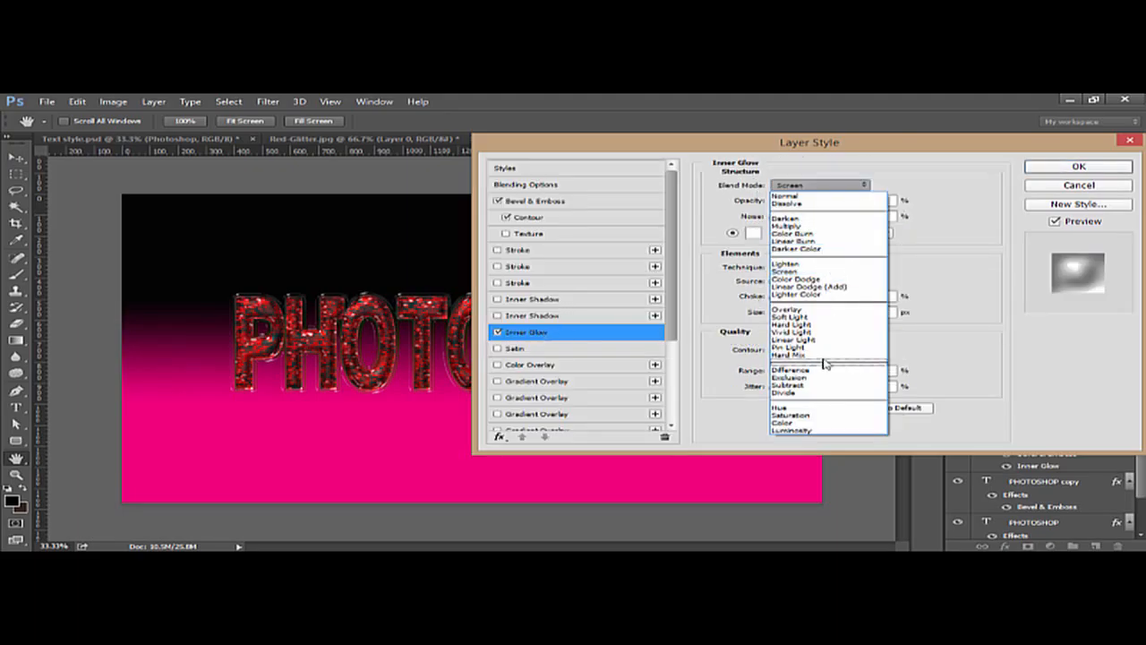
left_click(822, 348)
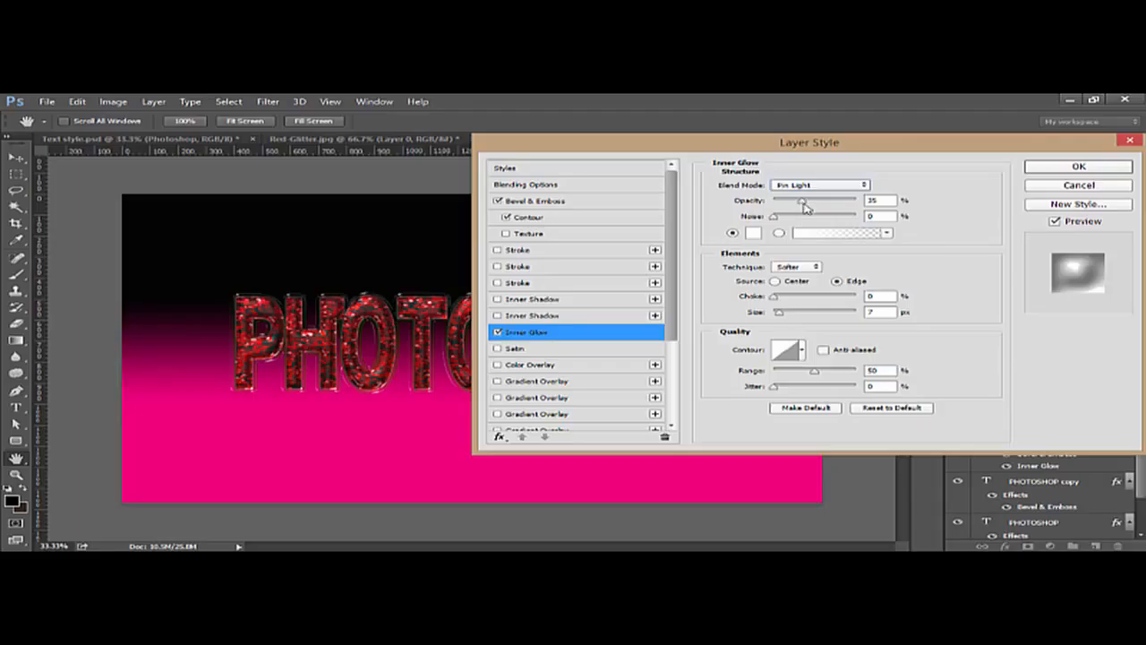
left_click_drag(805, 207, 820, 208)
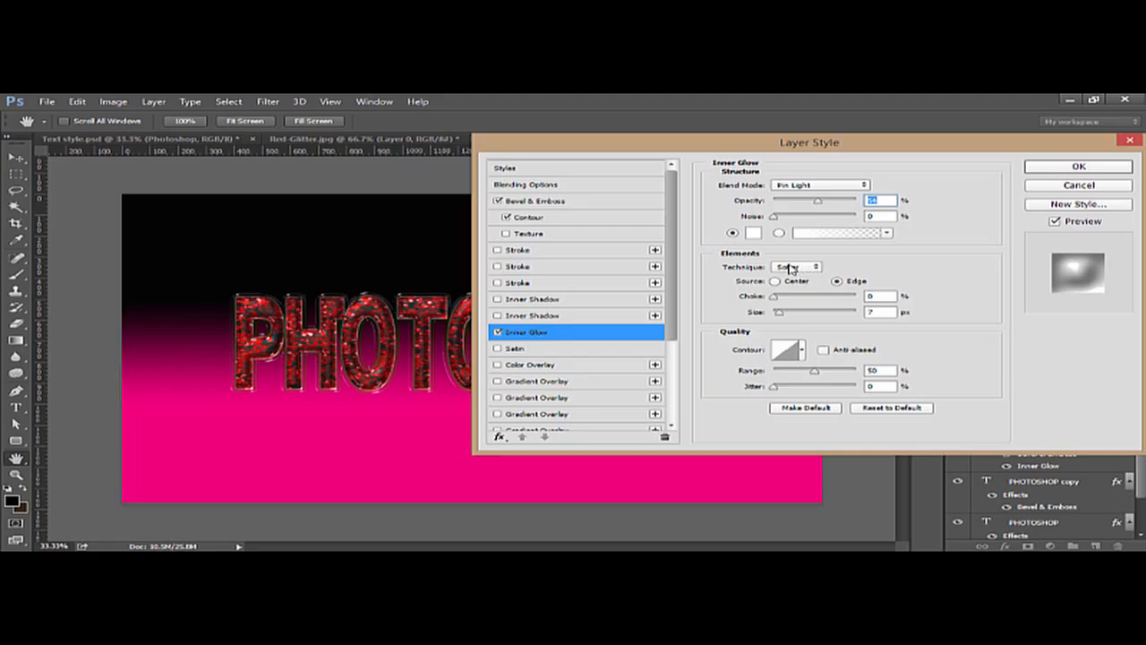
Step: Set the inner glow color to near-black 020202, set choke to 20%, increase the glow size, and apply the layer style
left_click(755, 234)
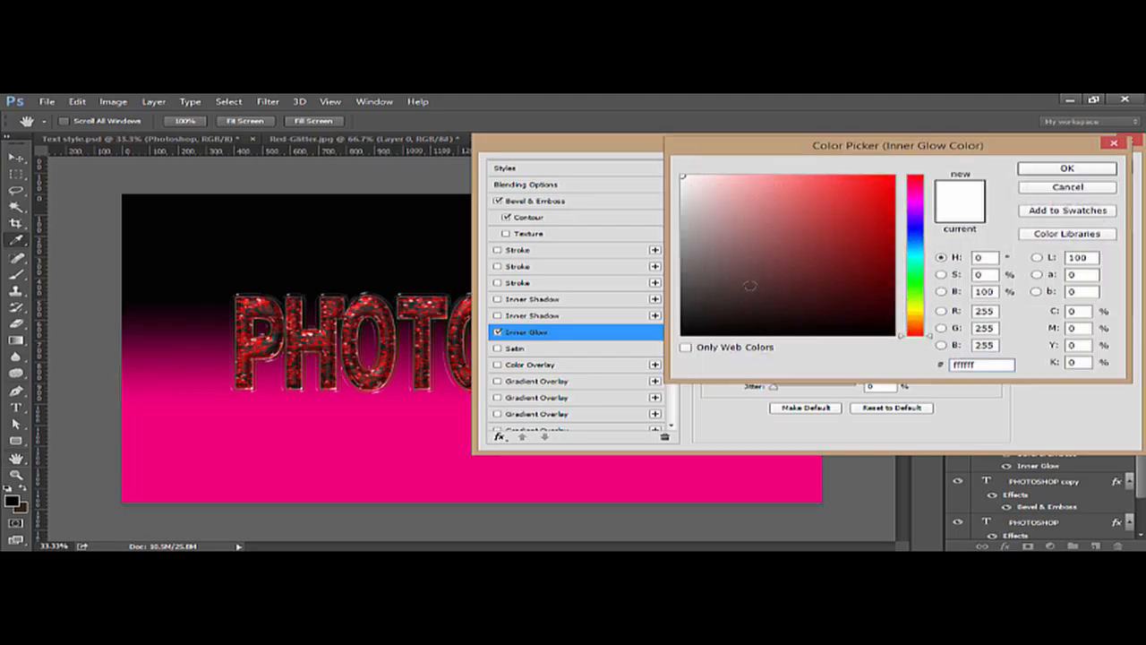
left_click(683, 334)
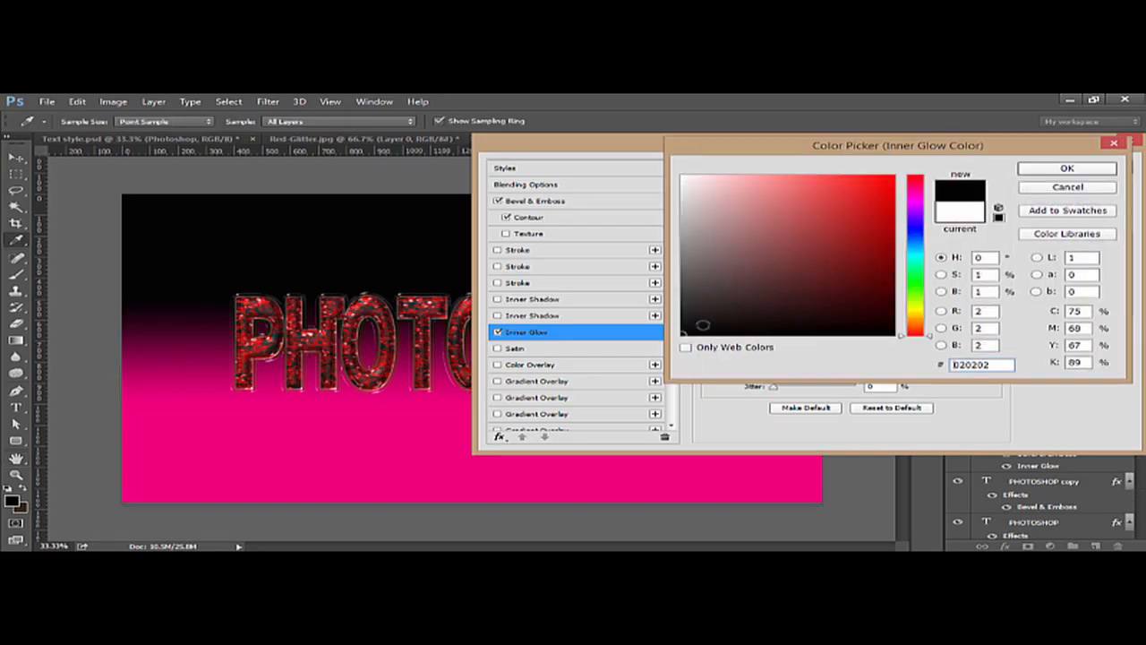
left_click(1067, 169)
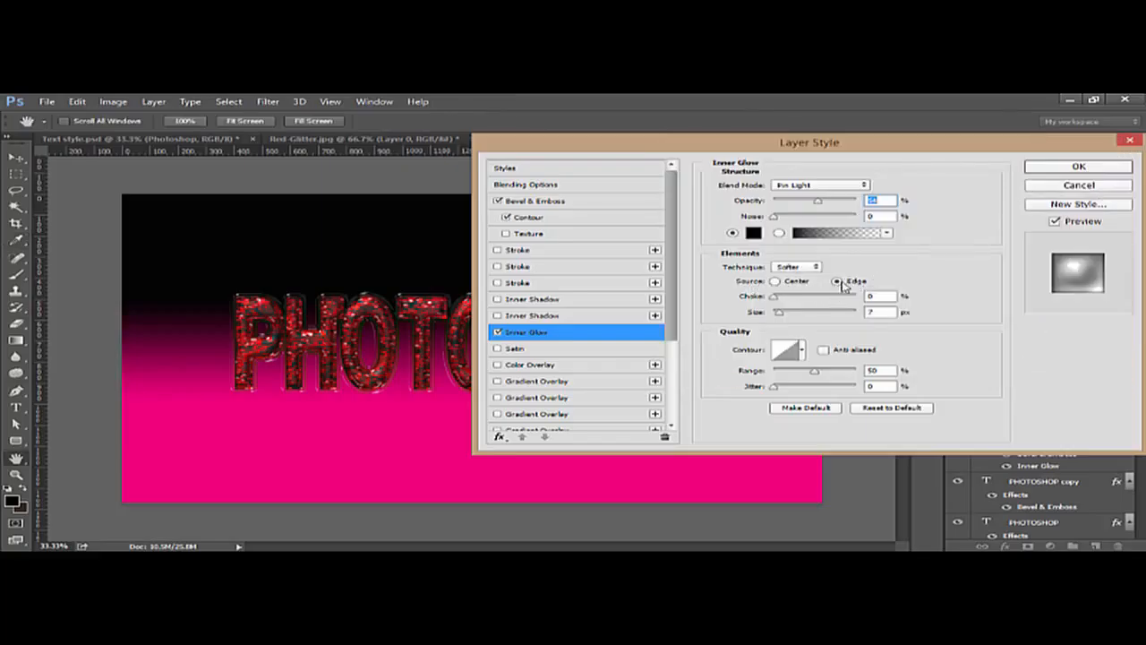
mouse_move(776, 298)
left_mouse_down()
mouse_move(794, 296)
mouse_move(790, 313)
left_mouse_up()
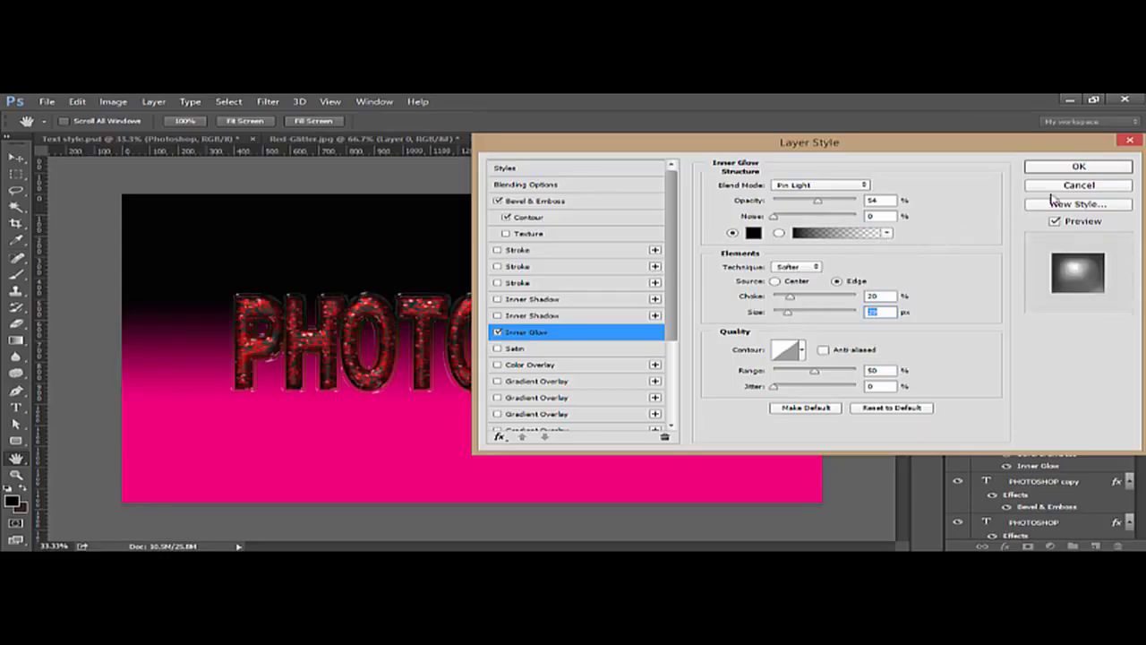
left_click(1078, 170)
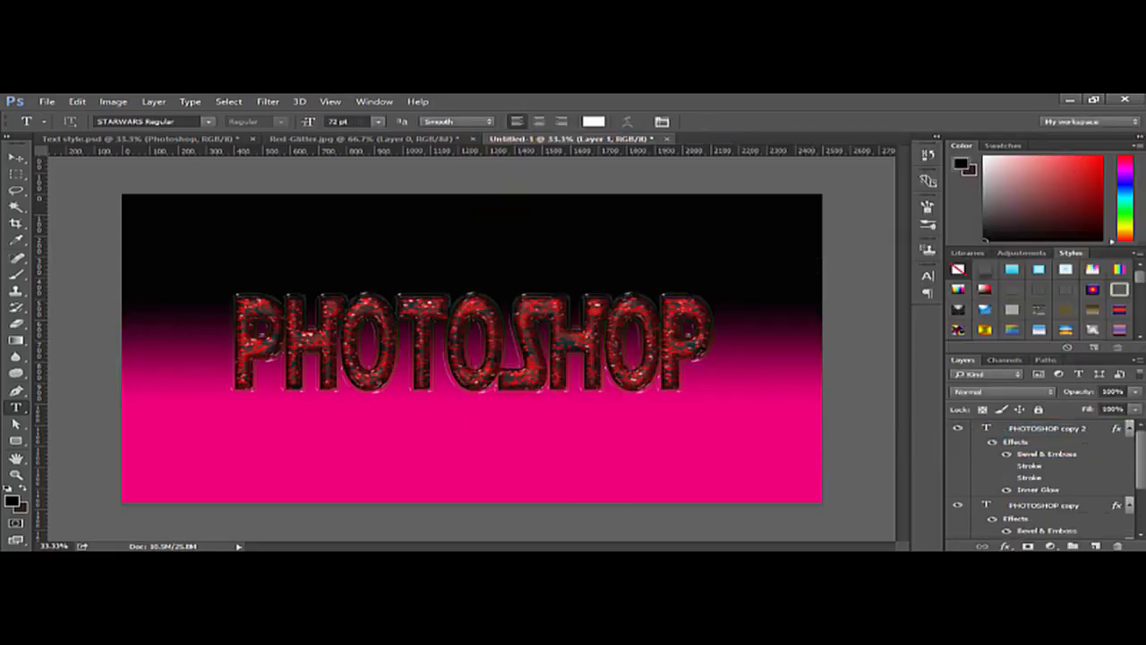
Step: Hide the gradient background Layer 0 and stamp all visible layers into a new merged layer
left_click_drag(1140, 448, 1140, 506)
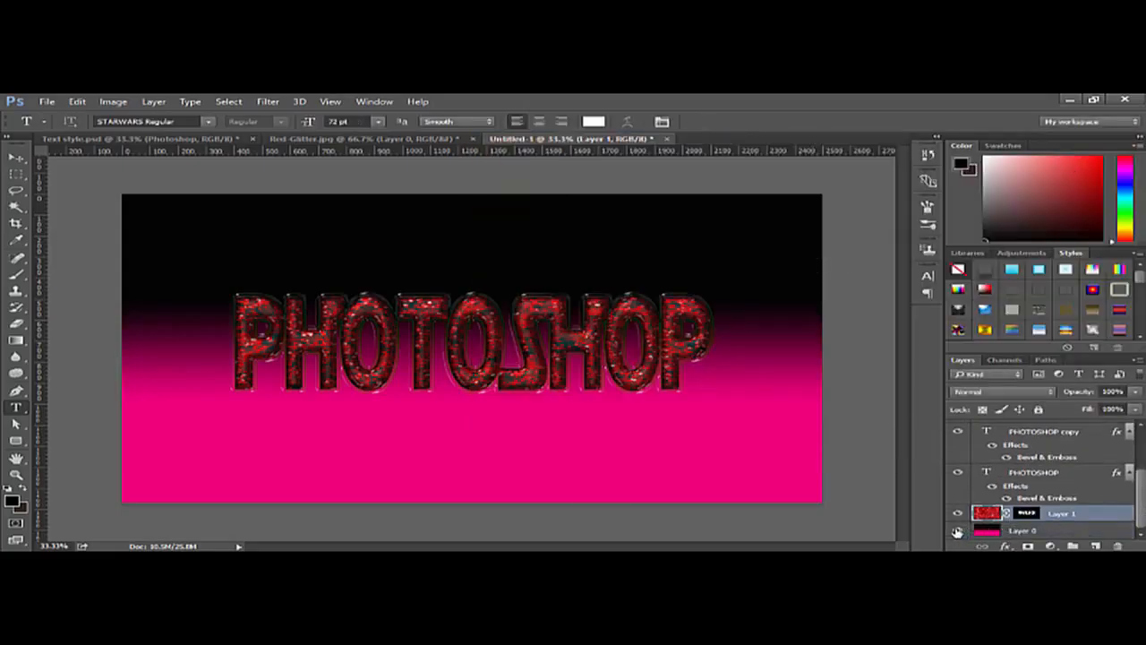
left_click(961, 530)
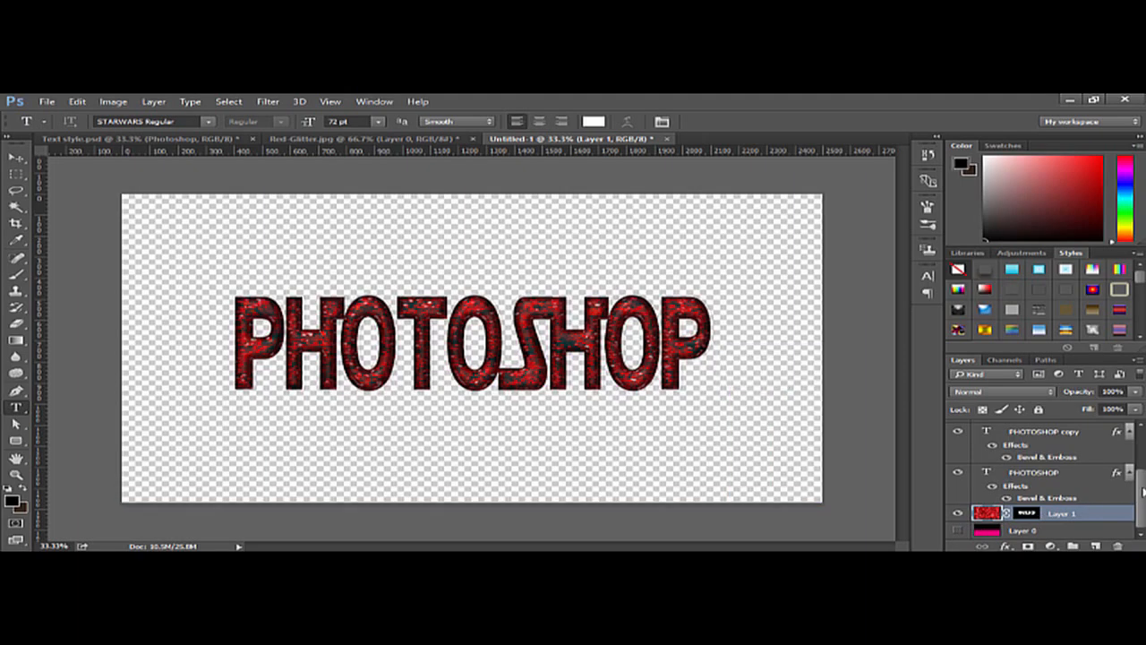
scroll(1082, 490, "up", 2)
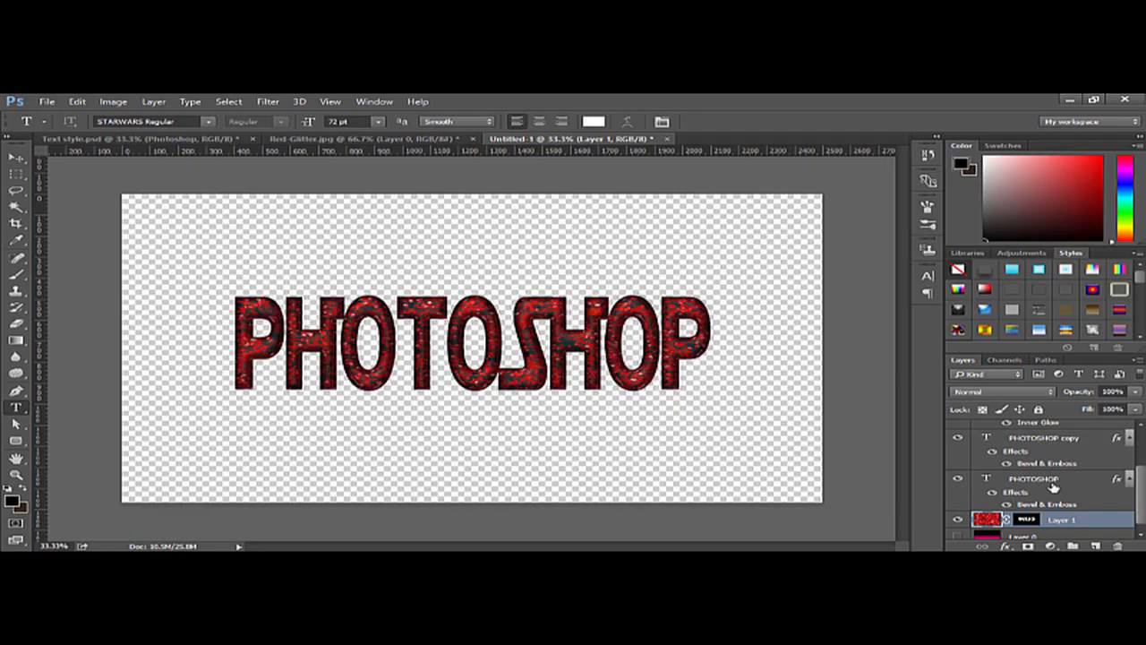
key("ctrl+alt+shift+e")
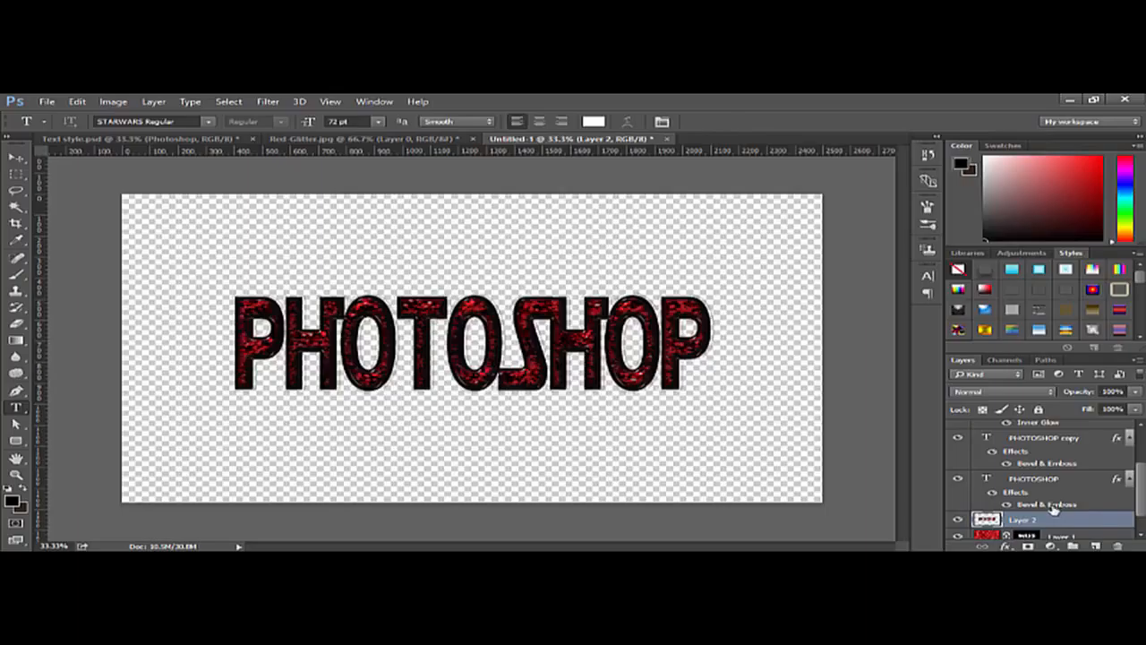
Step: Move the merged Layer 2 to the top of the layer stack, above PHOTOSHOP copy 2
scroll(1054, 508, "down", 1)
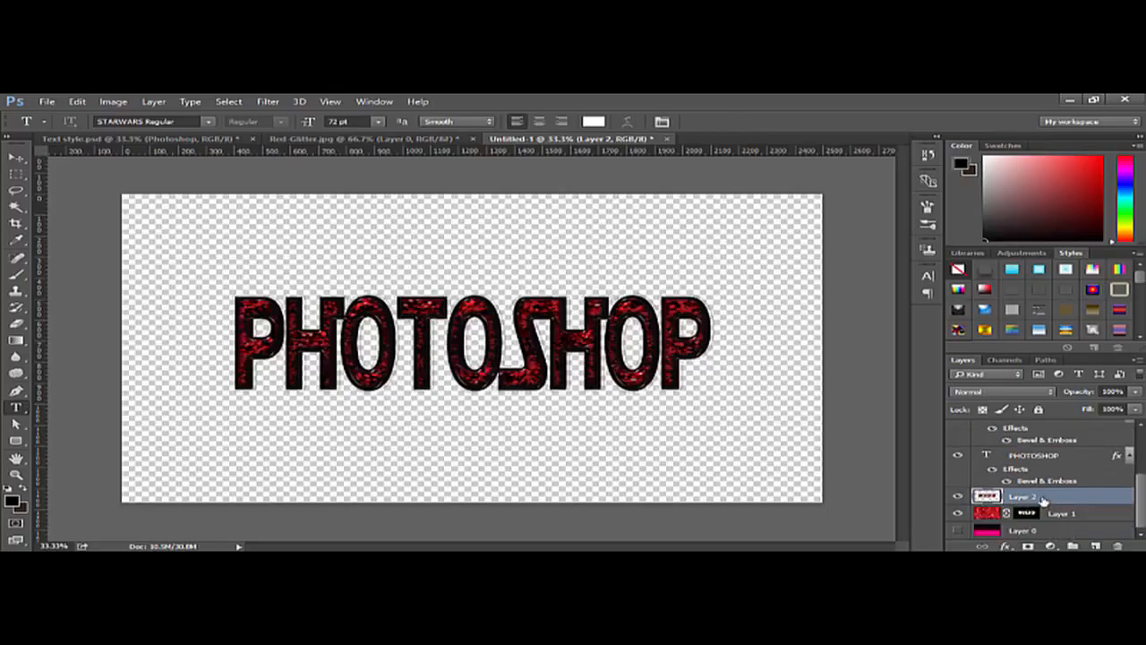
scroll(1042, 498, "up", 5)
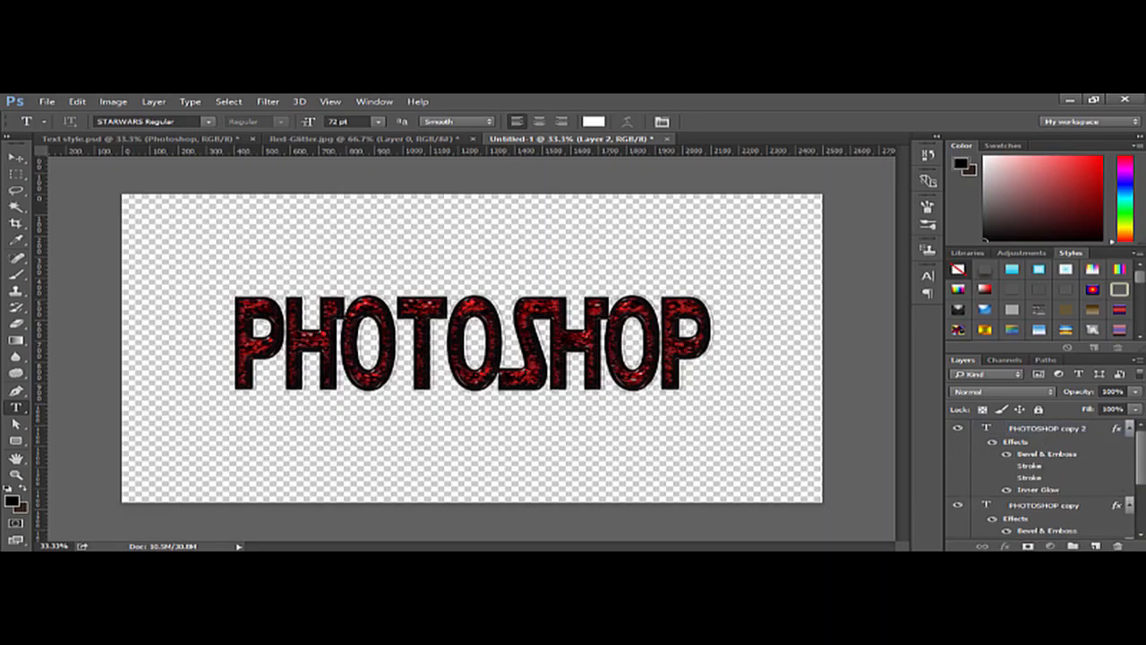
scroll(1031, 499, "down", 5)
left_click_drag(1032, 498, 1036, 432)
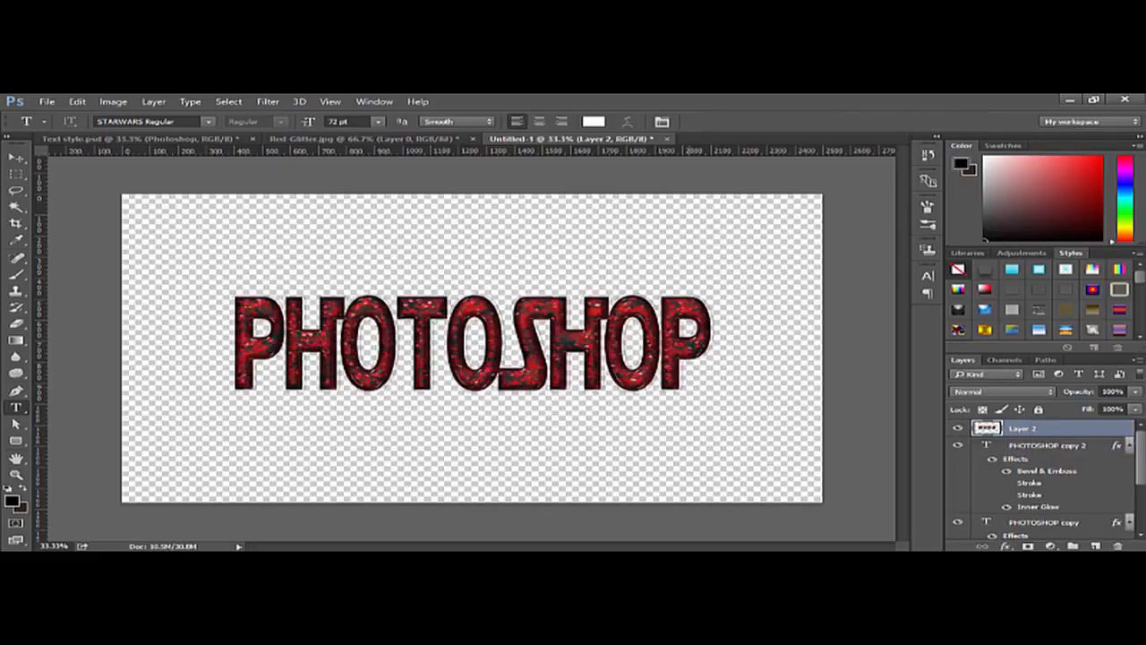
Step: Hide the three PHOTOSHOP text layers and glitter Layer 1, and show the gradient background Layer 0 again
left_click(959, 445)
scroll(1144, 464, "down", 3)
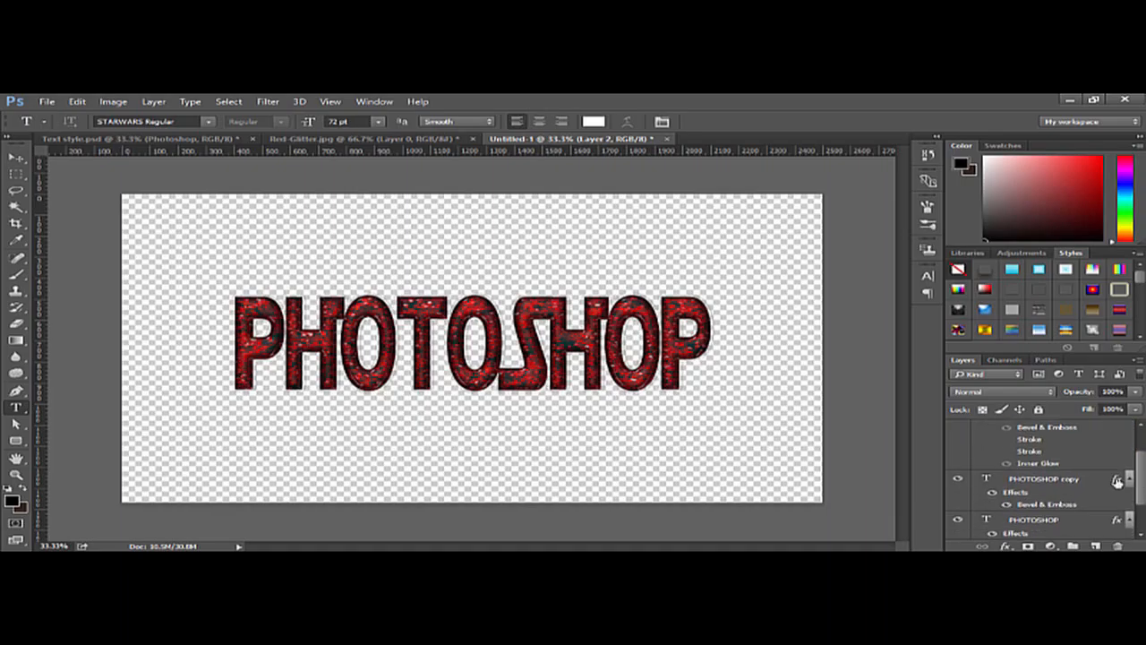
left_click(958, 481)
scroll(1039, 484, "down", 2)
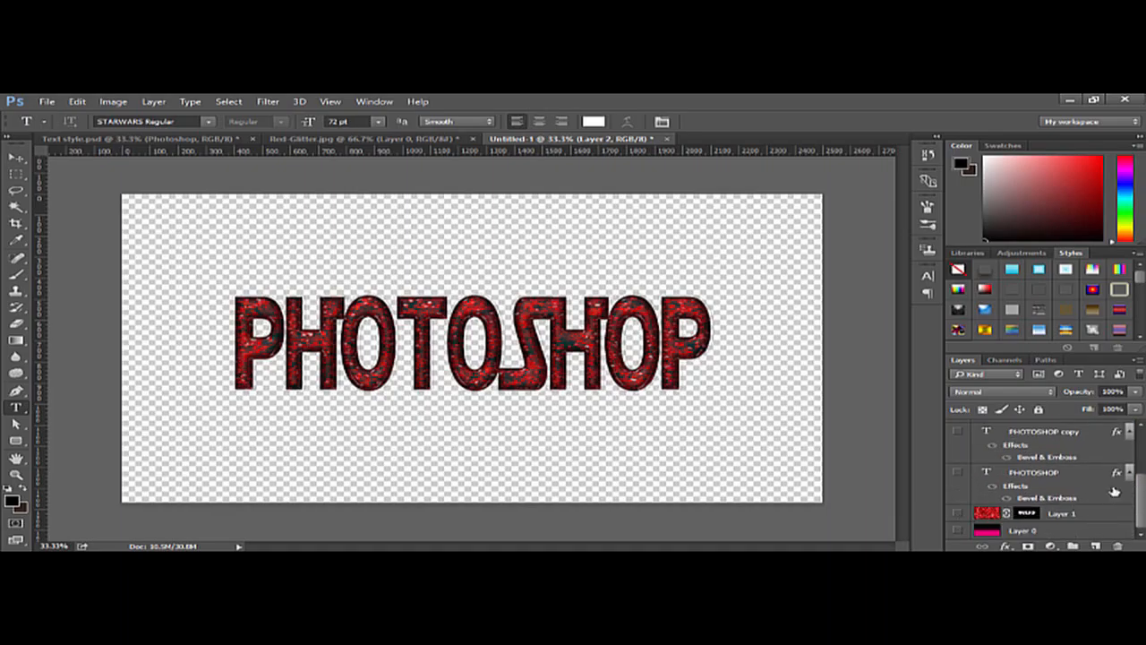
left_click(958, 530)
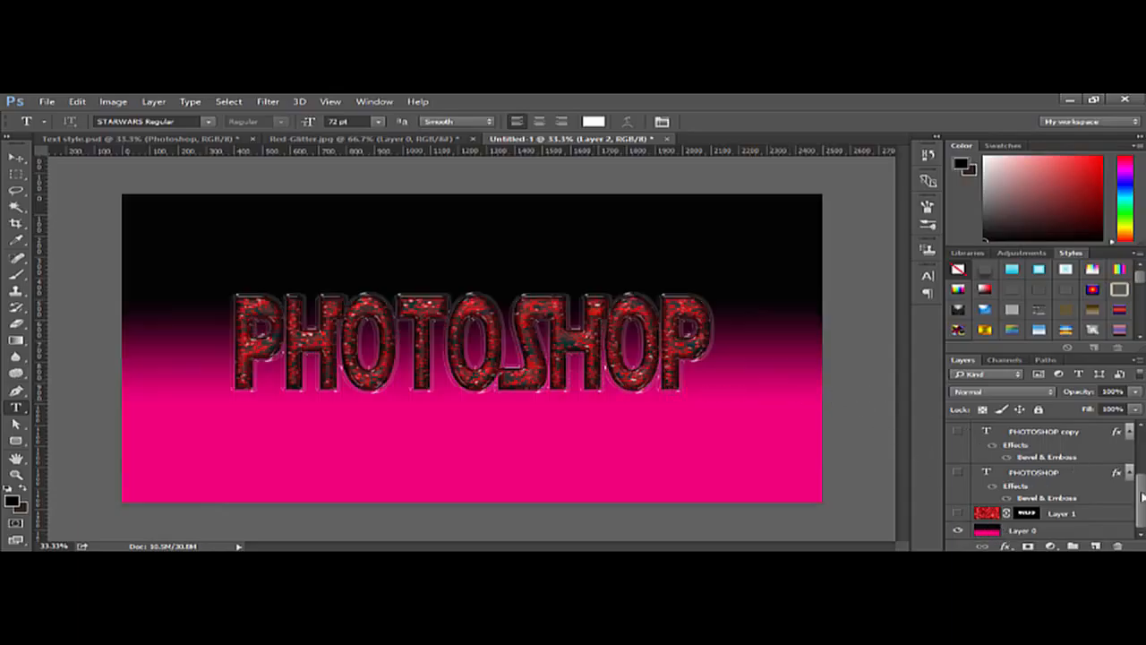
Step: Add a Levels adjustment layer above the merged Layer 2 and set its white input level to 142
scroll(1060, 502, "up", 5)
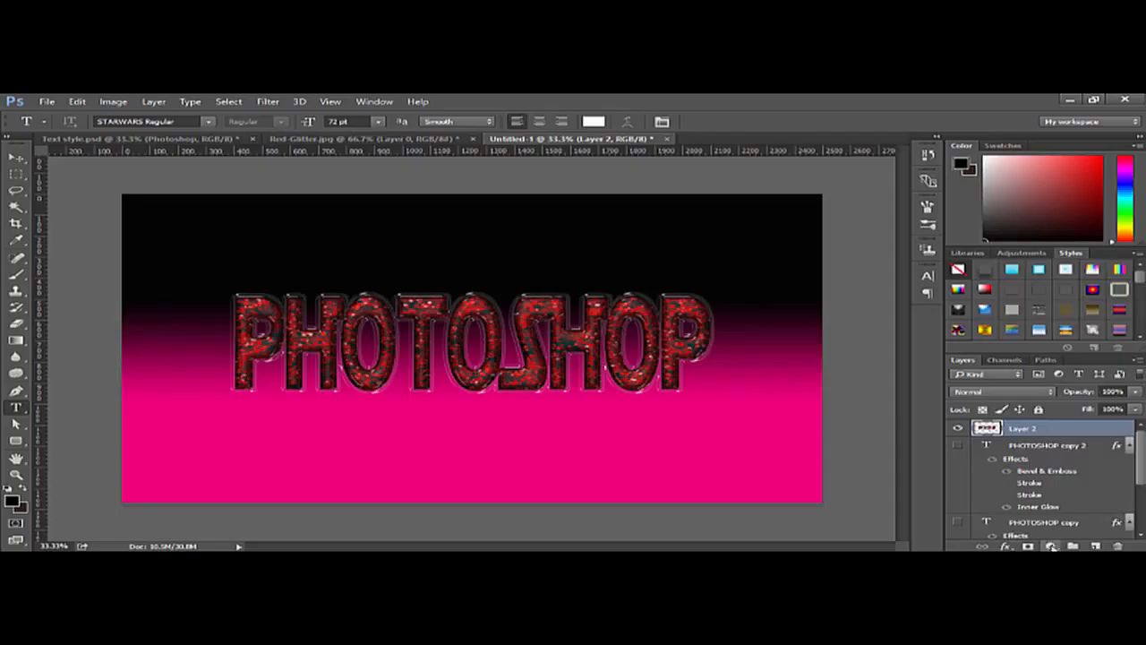
left_click(1050, 546)
left_click(1041, 334)
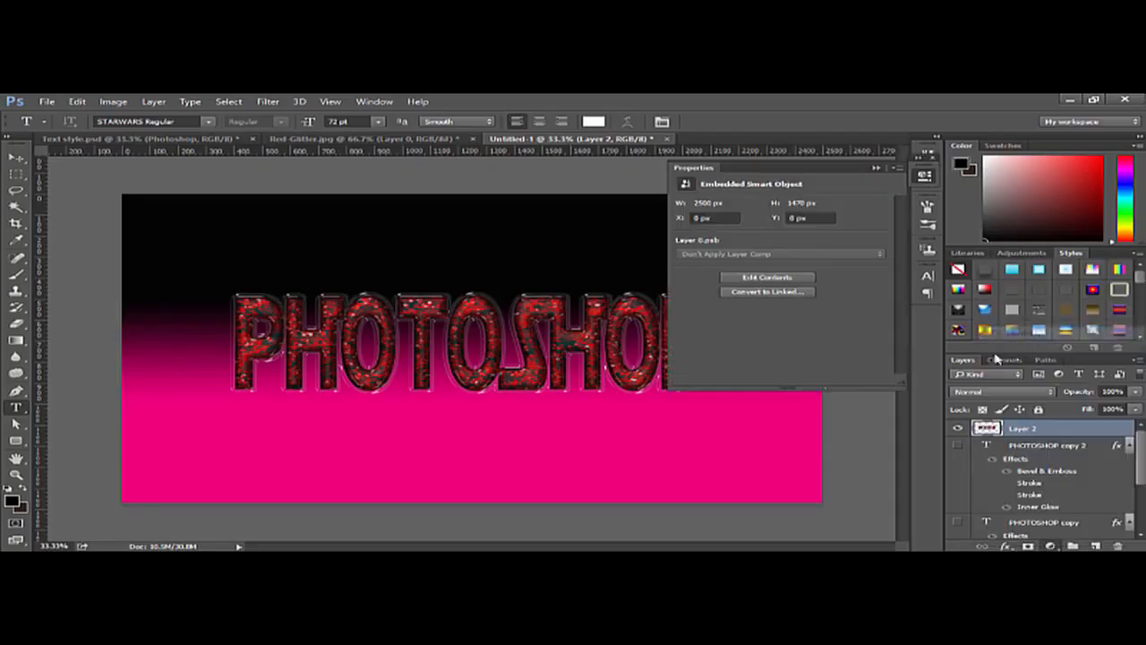
left_click_drag(807, 183, 925, 197)
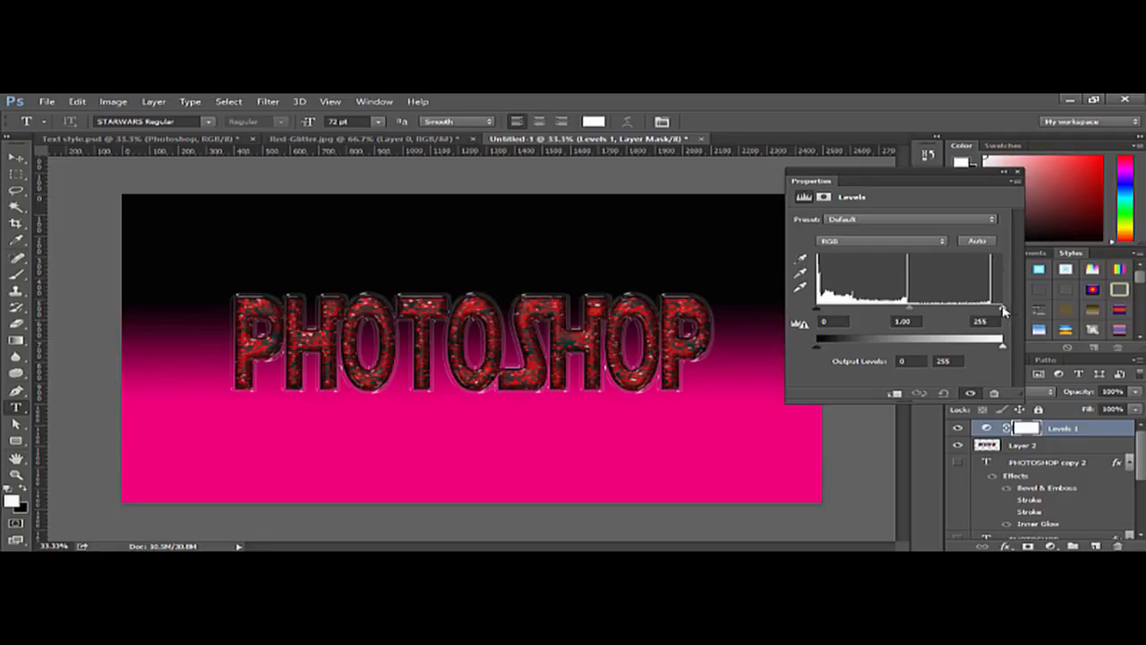
left_click_drag(1003, 309, 925, 306)
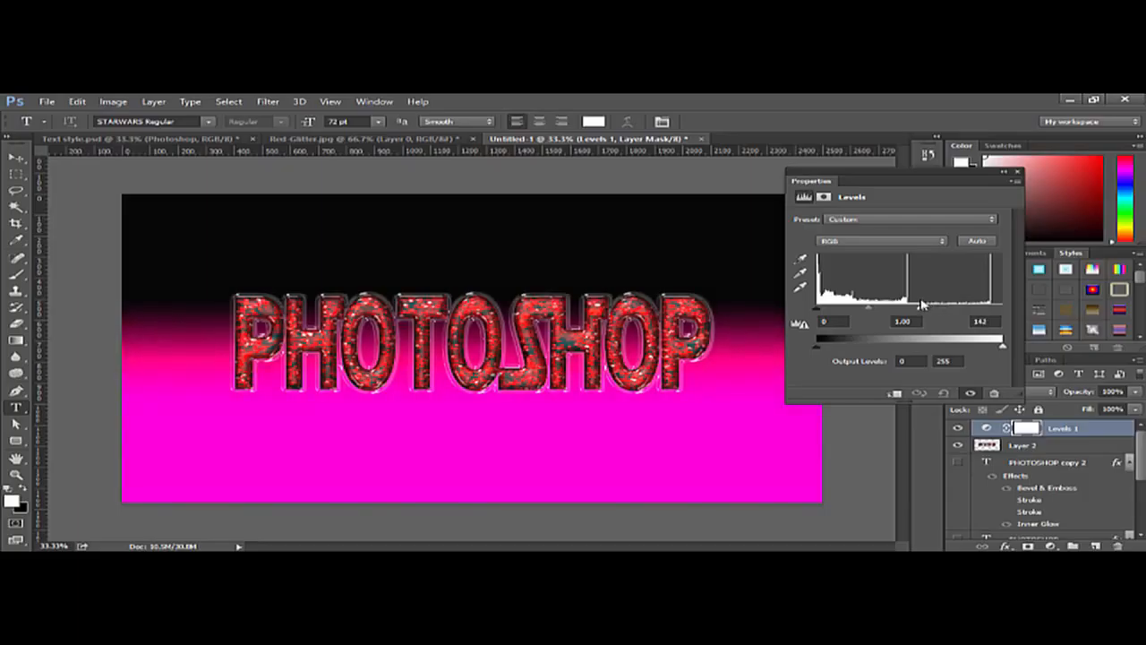
left_click(1017, 173)
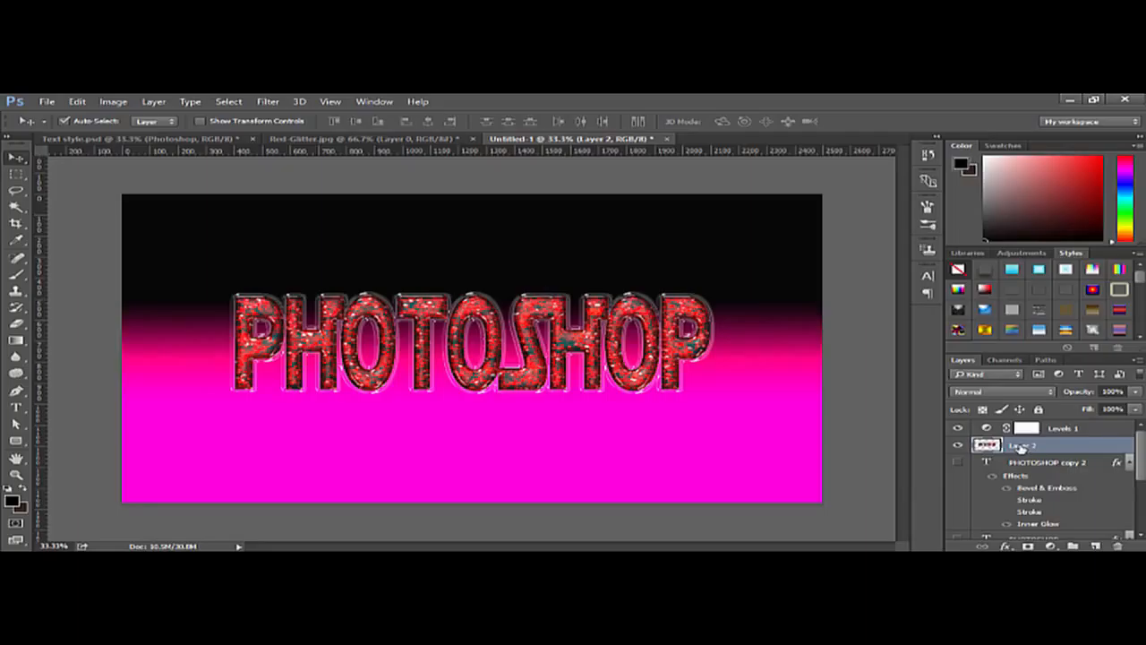
Step: Duplicate Layer 2, flip the copy vertically, and move it directly beneath the original text as a mirrored reflection
left_click_drag(1021, 448, 1098, 546)
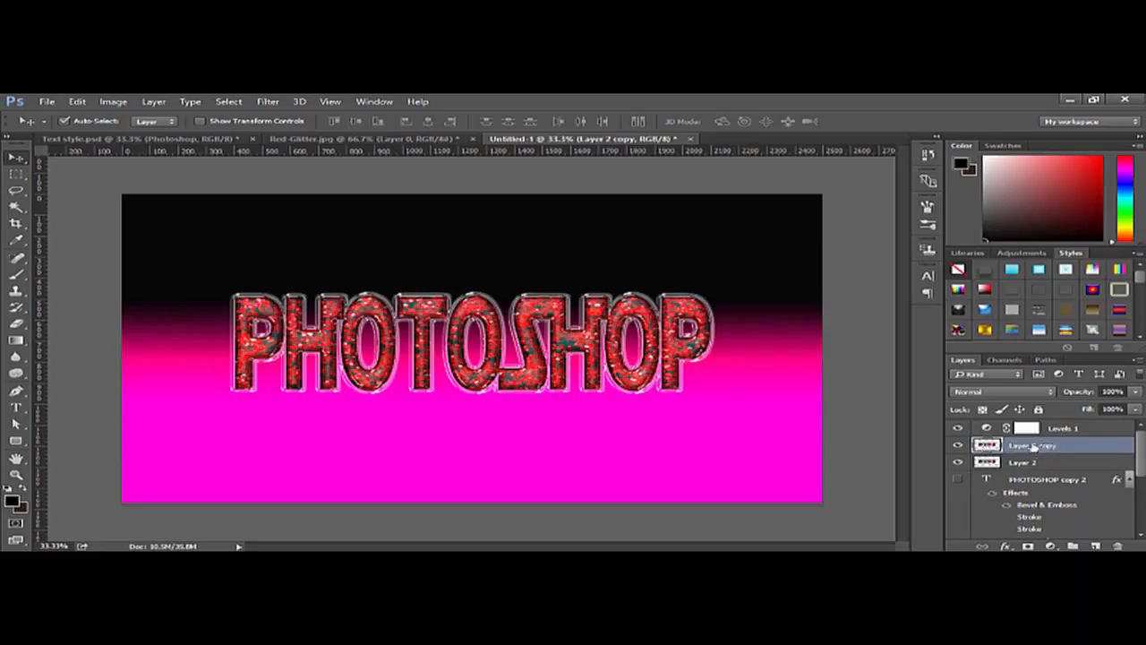
left_click(77, 101)
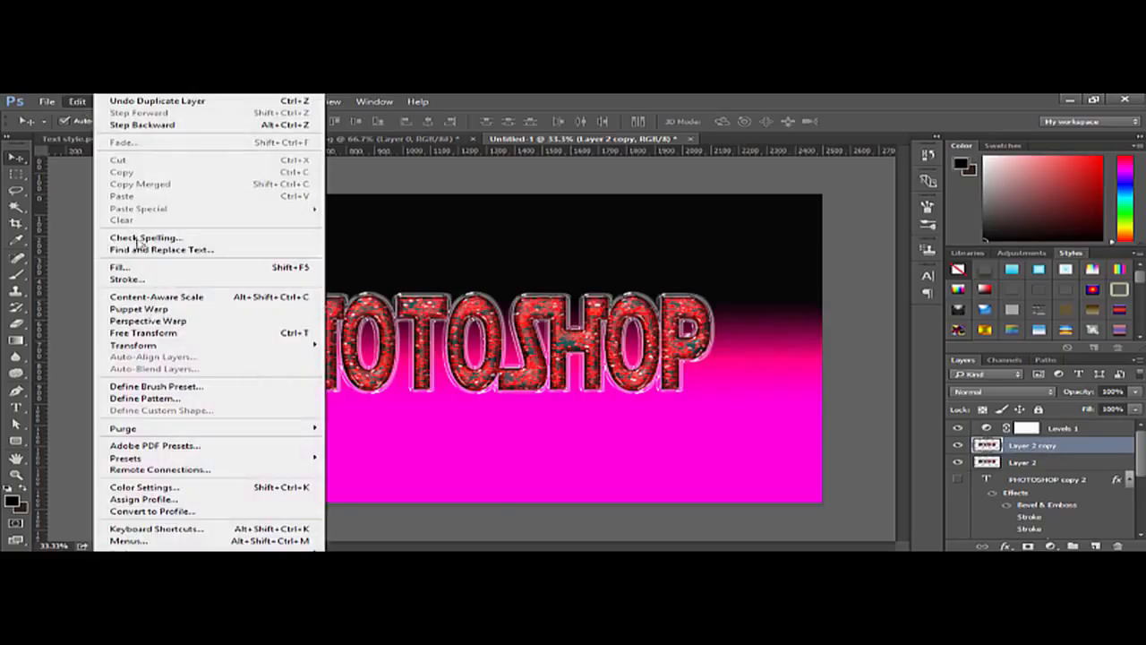
mouse_move(183, 349)
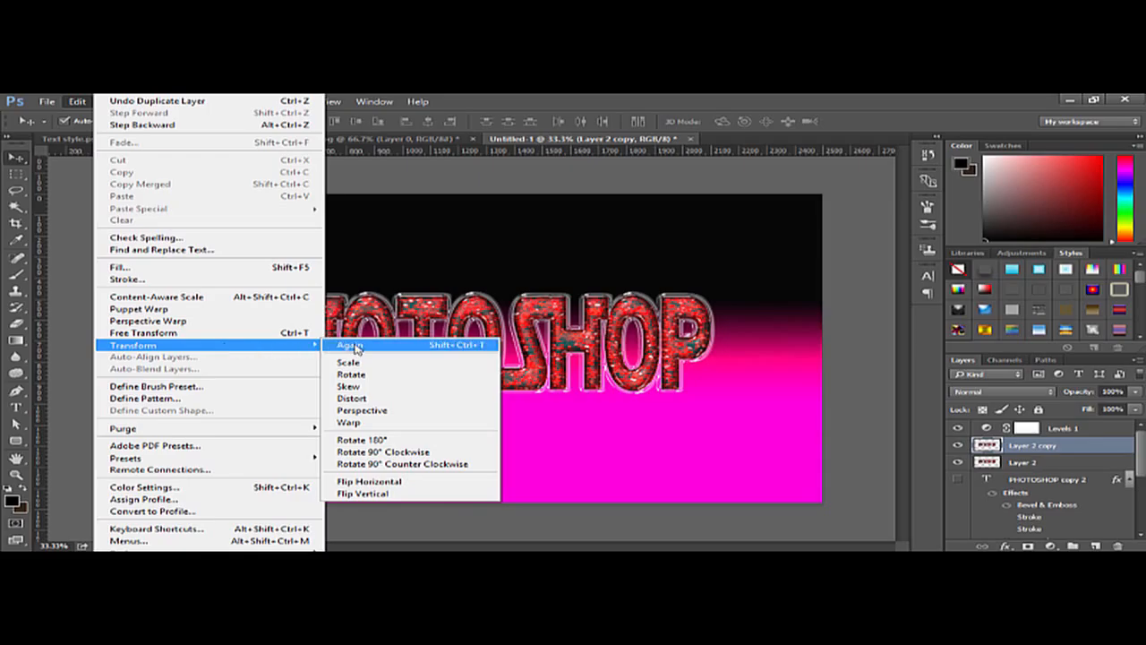
left_click(374, 495)
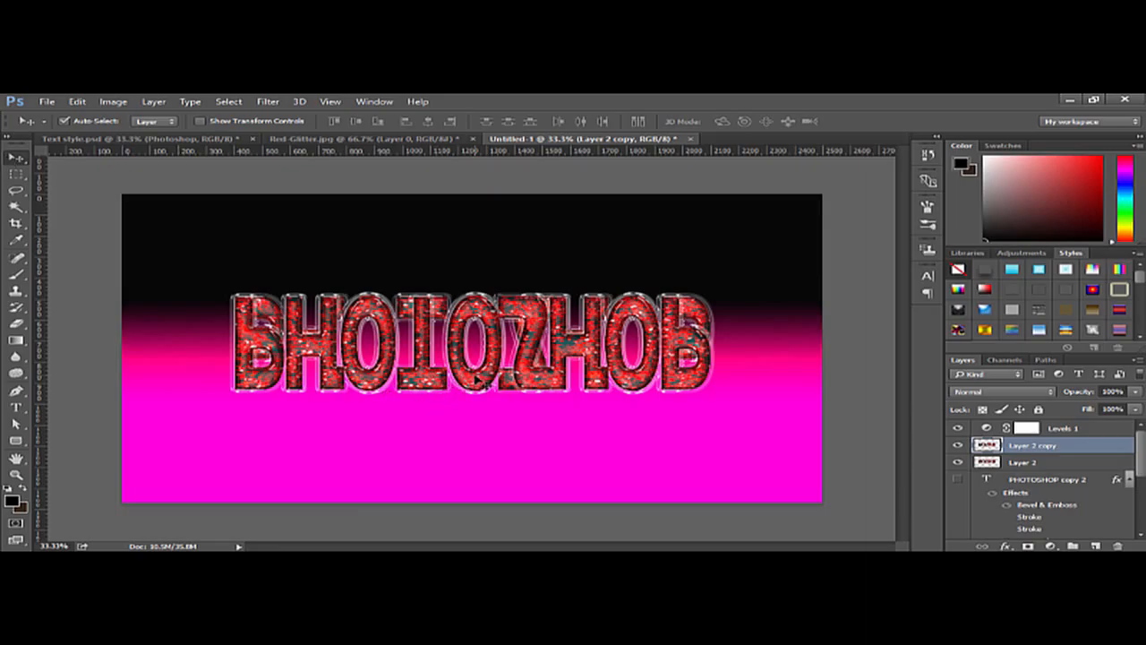
left_click_drag(484, 384, 491, 466)
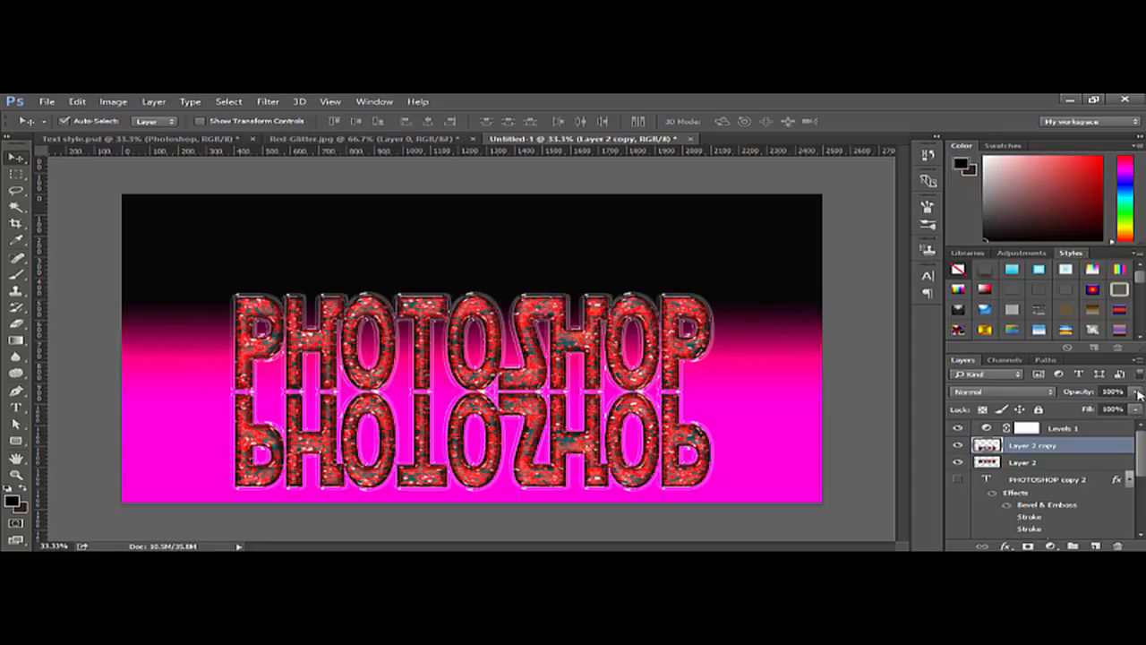
Step: Set the opacity of the reflection layer, Layer 2 copy, to 27%
left_click(1136, 392)
left_click_drag(1135, 407, 1076, 409)
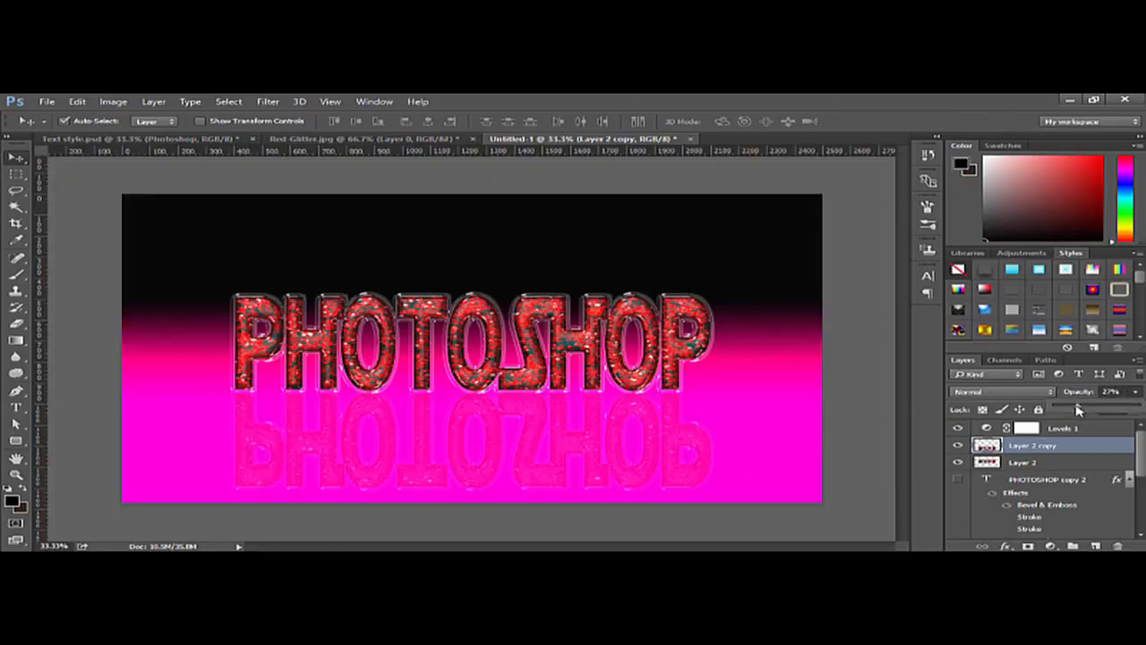
left_click(724, 432)
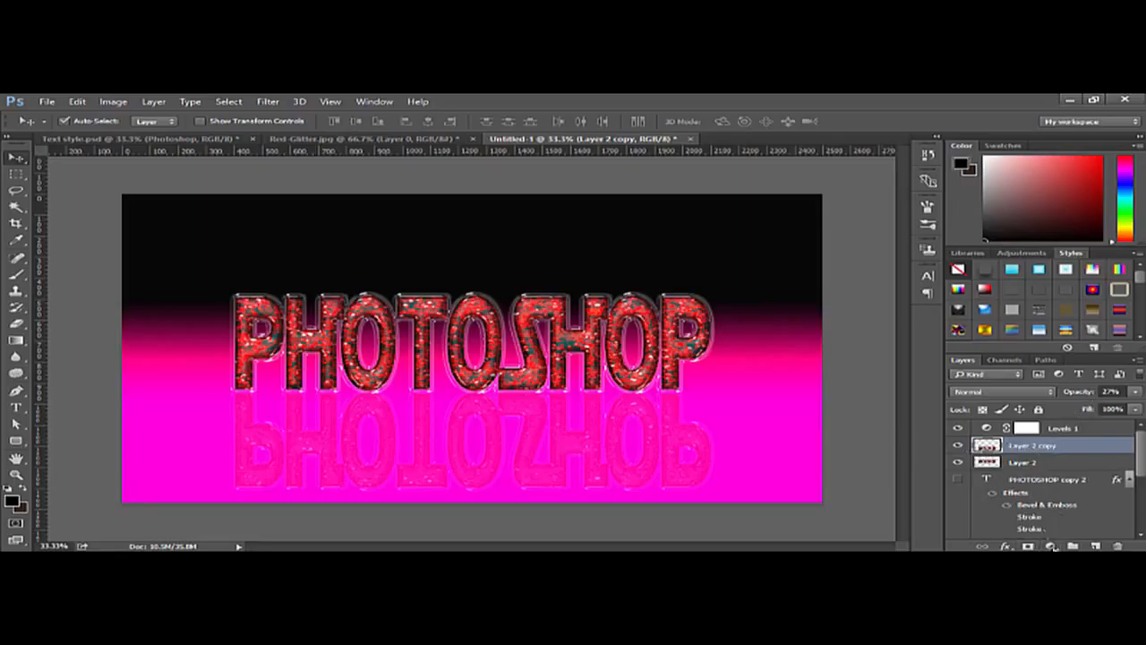
Step: Add a layer mask to Layer 2 copy and choose the foreground-to-transparent preset for the Gradient tool
left_click(1030, 547)
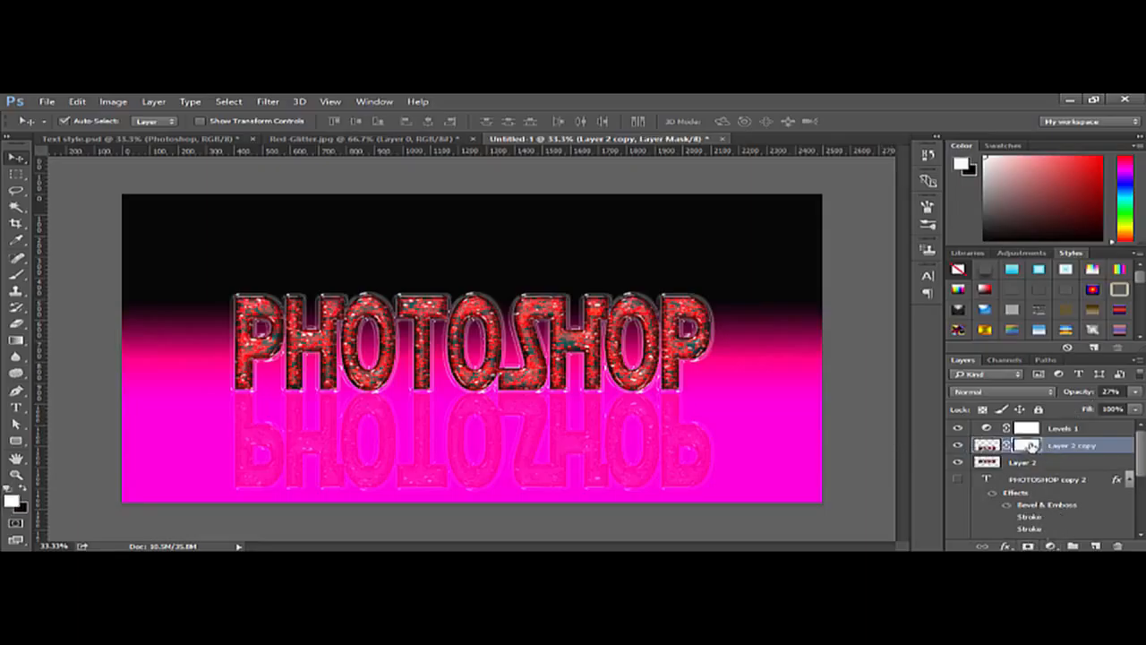
left_click(17, 340)
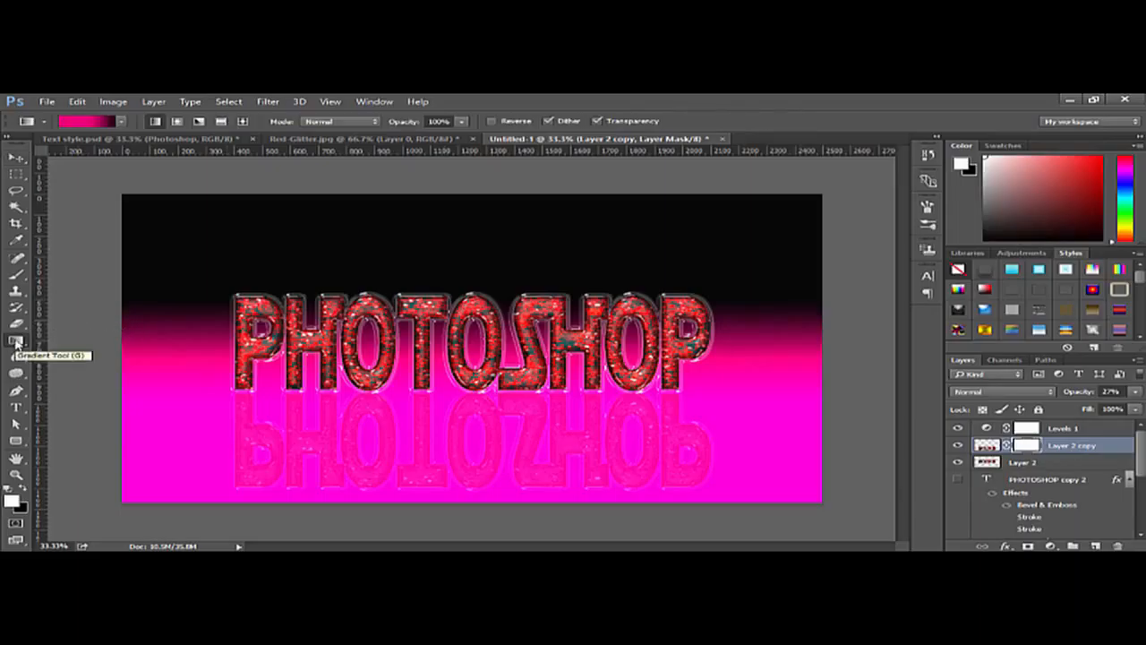
left_click(121, 121)
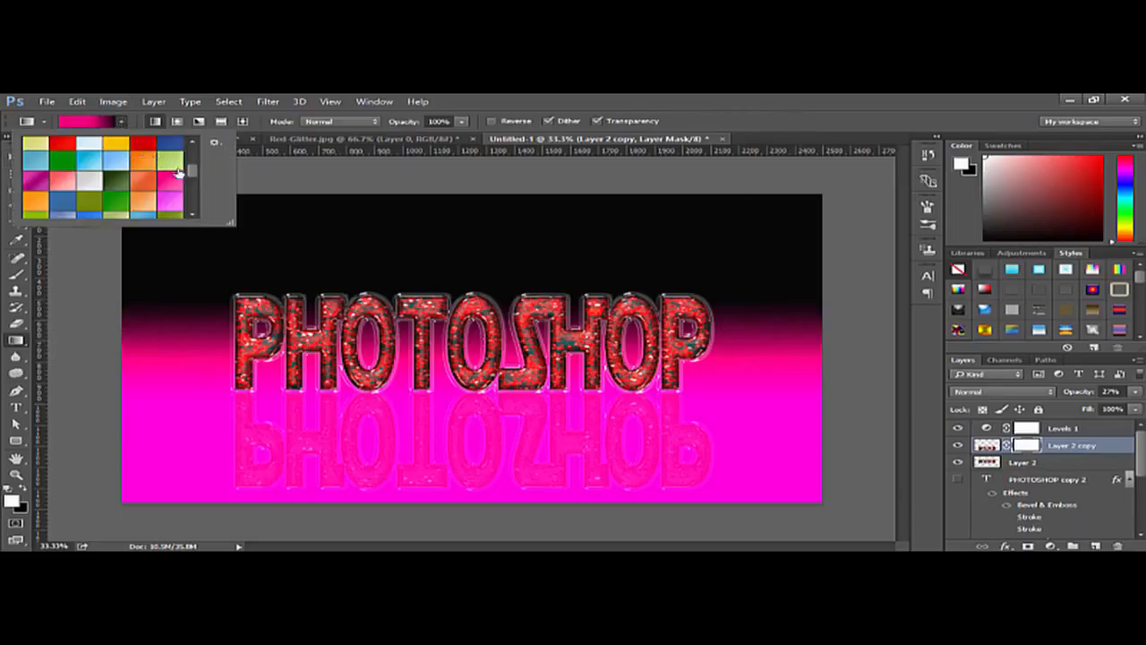
left_click_drag(193, 174, 193, 154)
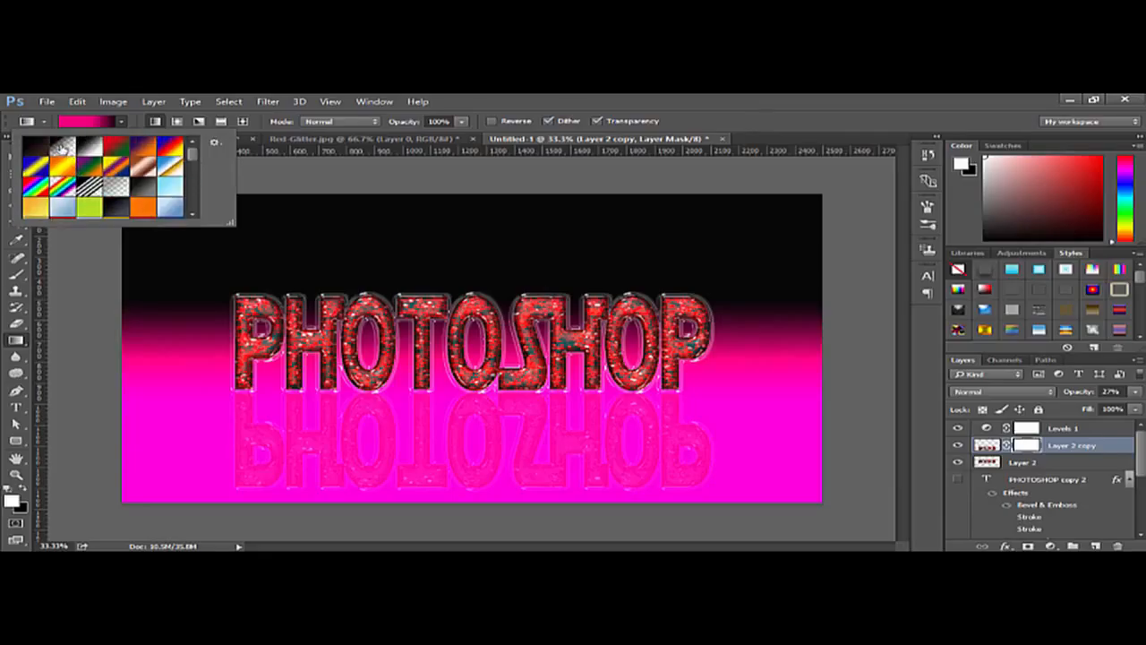
left_click(66, 150)
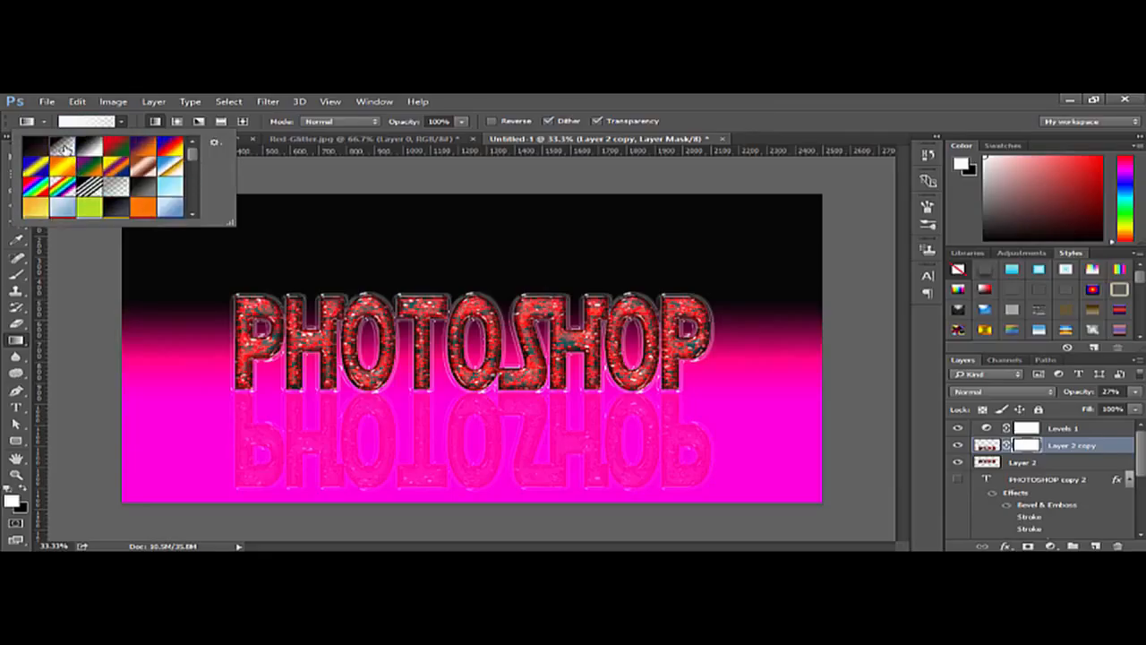
double_click(65, 148)
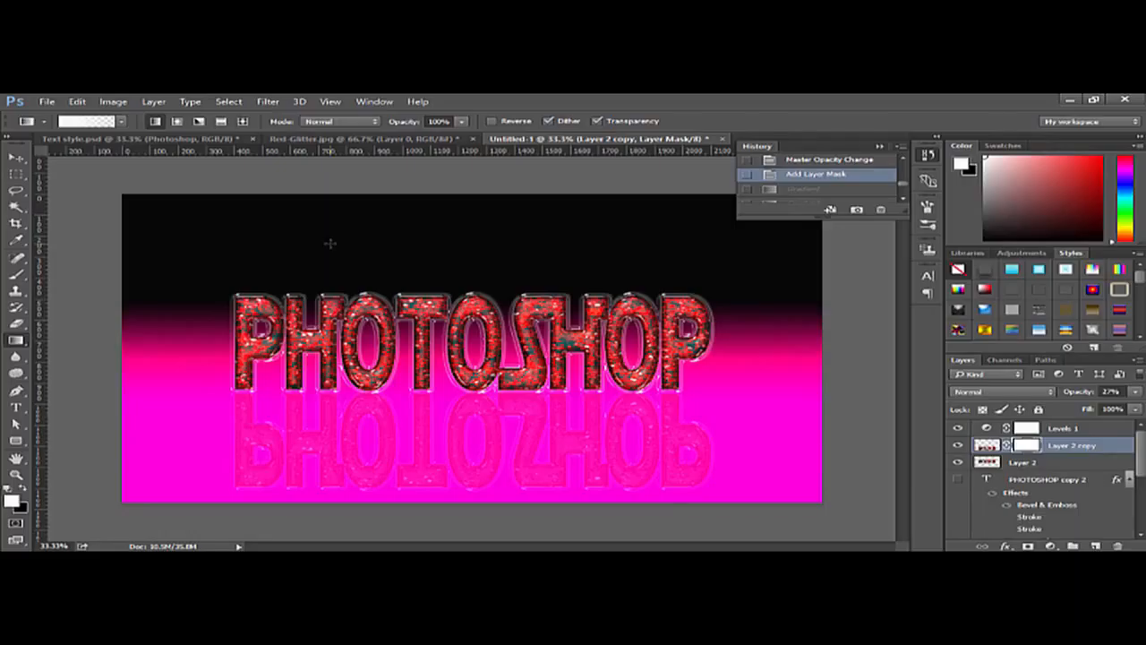
Step: Make black the foreground color and fade the reflection's lower part with repeated upward gradients on the layer mask
left_click(23, 489)
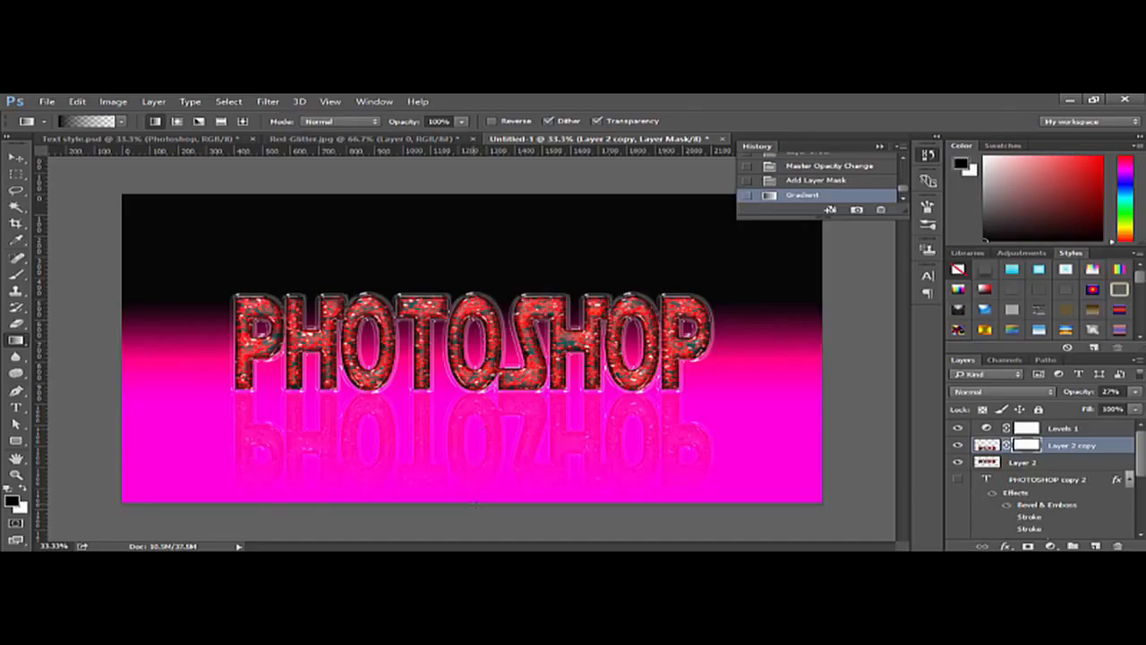
left_click_drag(476, 504, 486, 418)
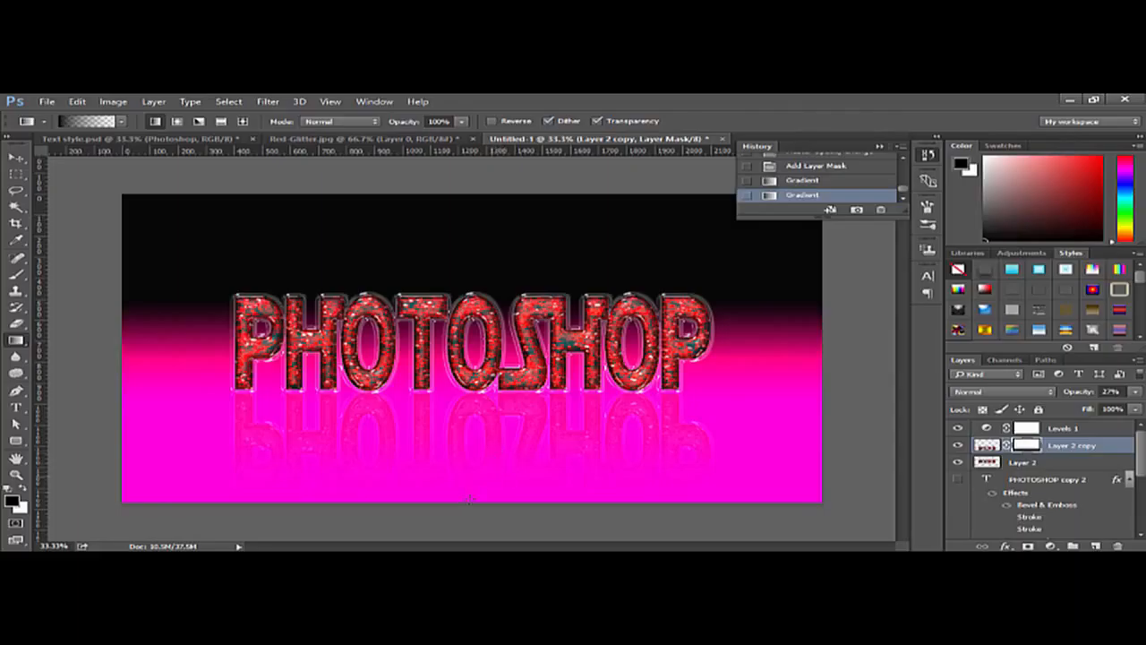
left_click_drag(465, 502, 481, 416)
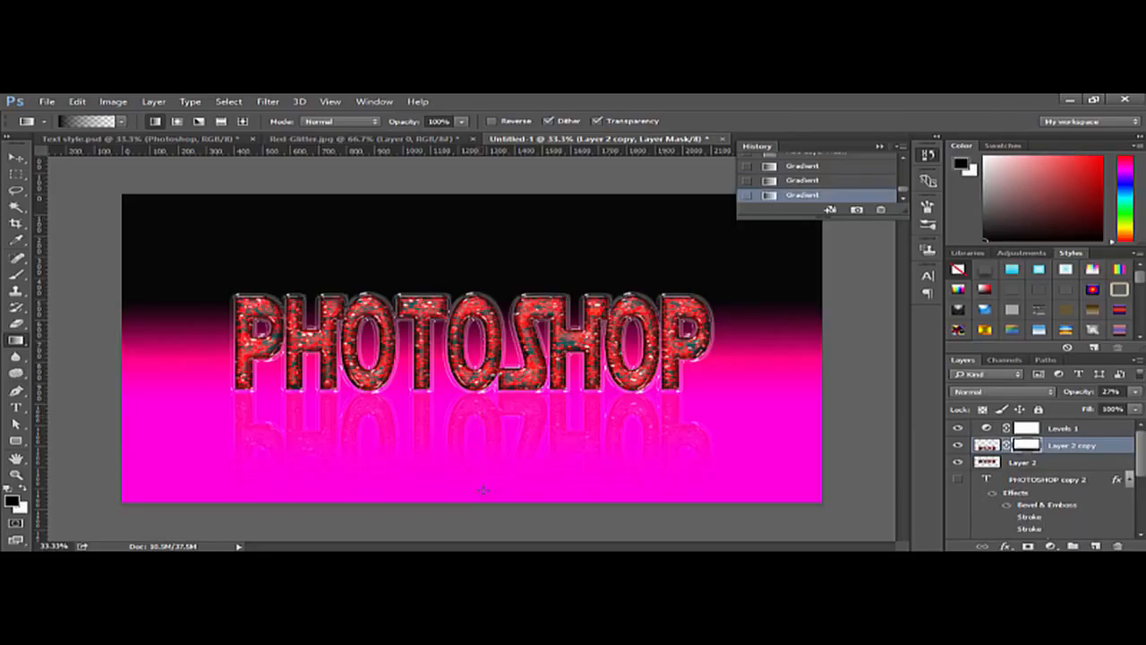